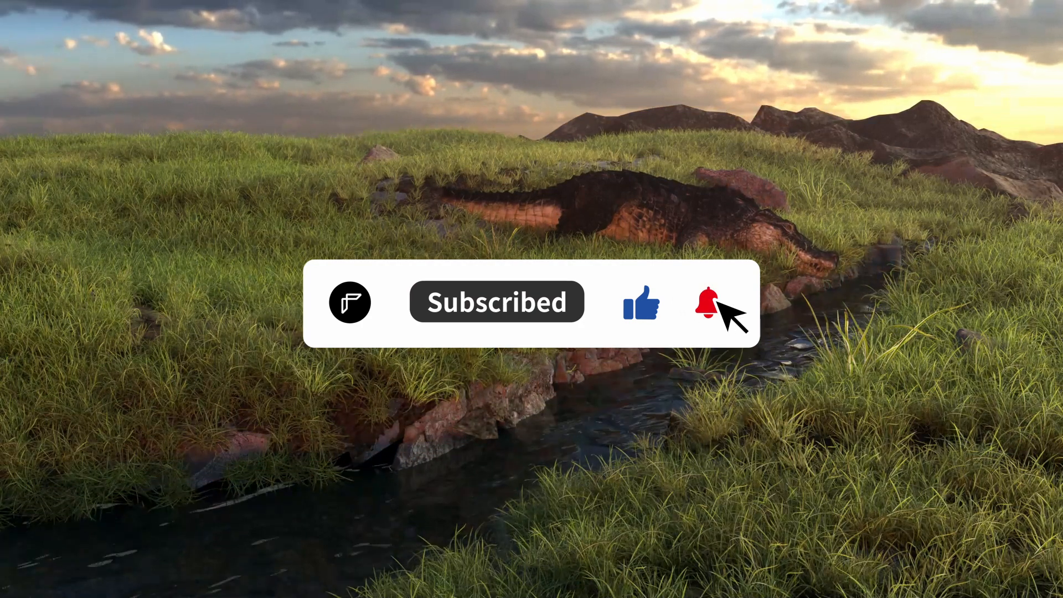
Step: Create a Landscape object 32 cm high with 200 width and depth segments and Borders At Sea Level off, and make it editable
{"action": "left_click", "coordinate": [839, 104]}
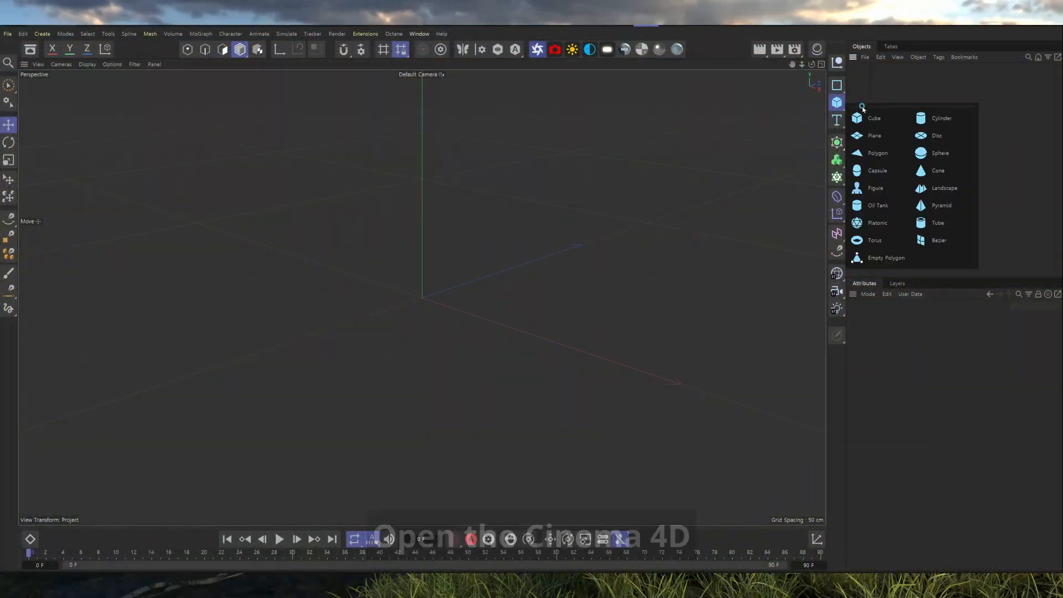
{"action": "left_click", "coordinate": [943, 190]}
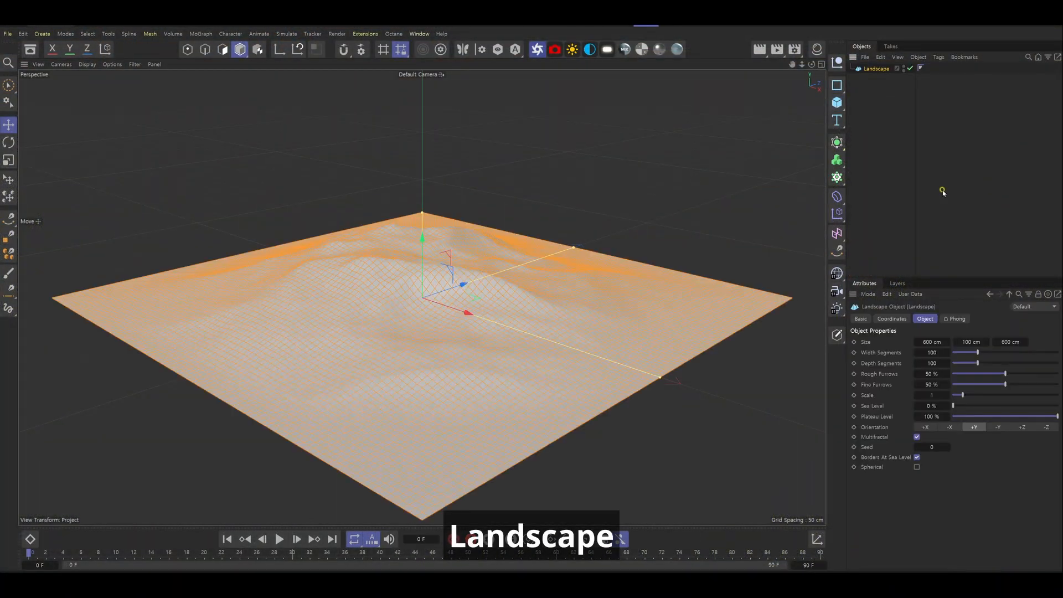
{"action": "left_click", "coordinate": [916, 458]}
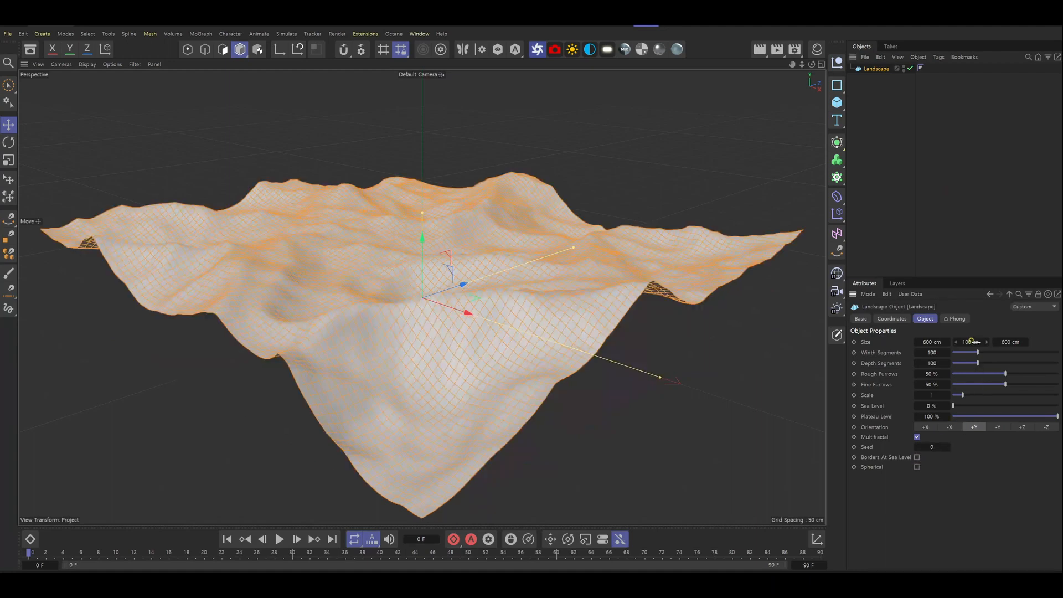
{"action": "left_click_drag", "start_coordinate": [971, 341], "coordinate": [936, 339]}
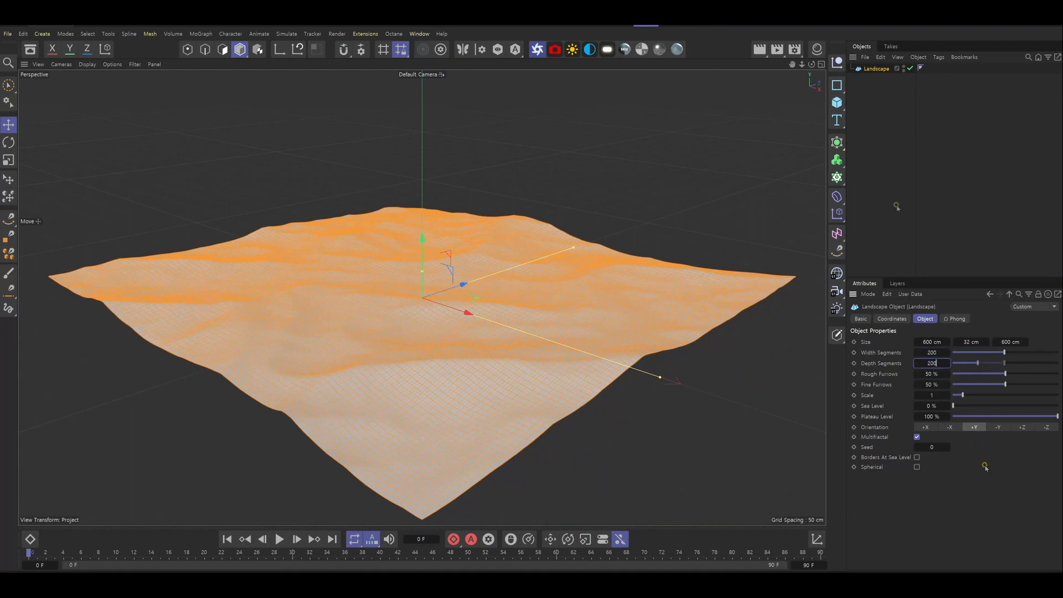
{"action": "left_click", "coordinate": [885, 82]}
{"action": "left_click", "coordinate": [879, 69]}
{"action": "left_click", "coordinate": [836, 335]}
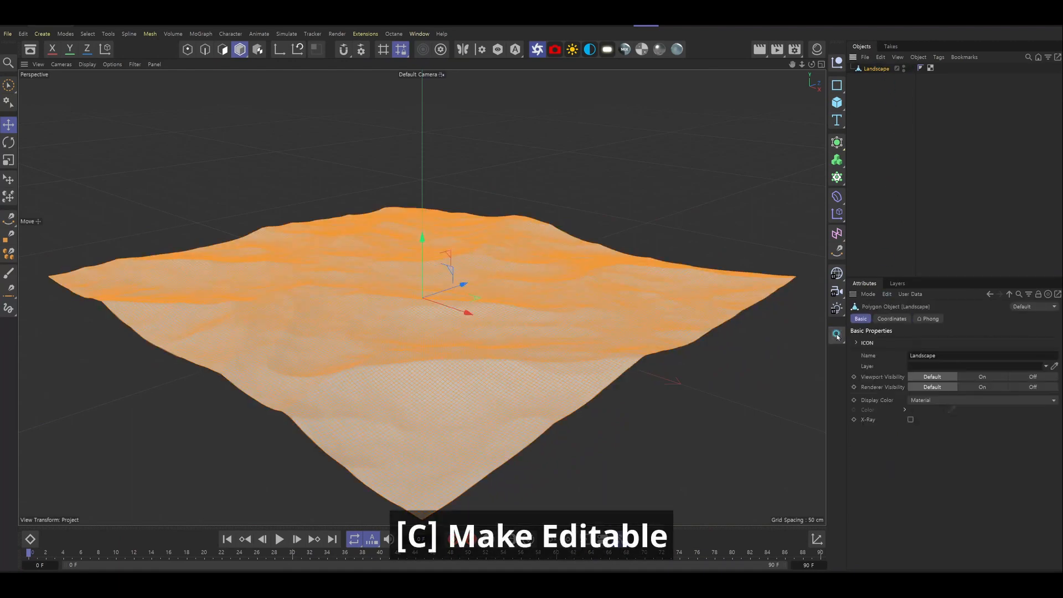
Step: Find the Inflate sculpting tool in the Commander, dock it in the tool palette and activate it
{"action": "key", "text": "shift+c"}
{"action": "type", "text": "inf"}
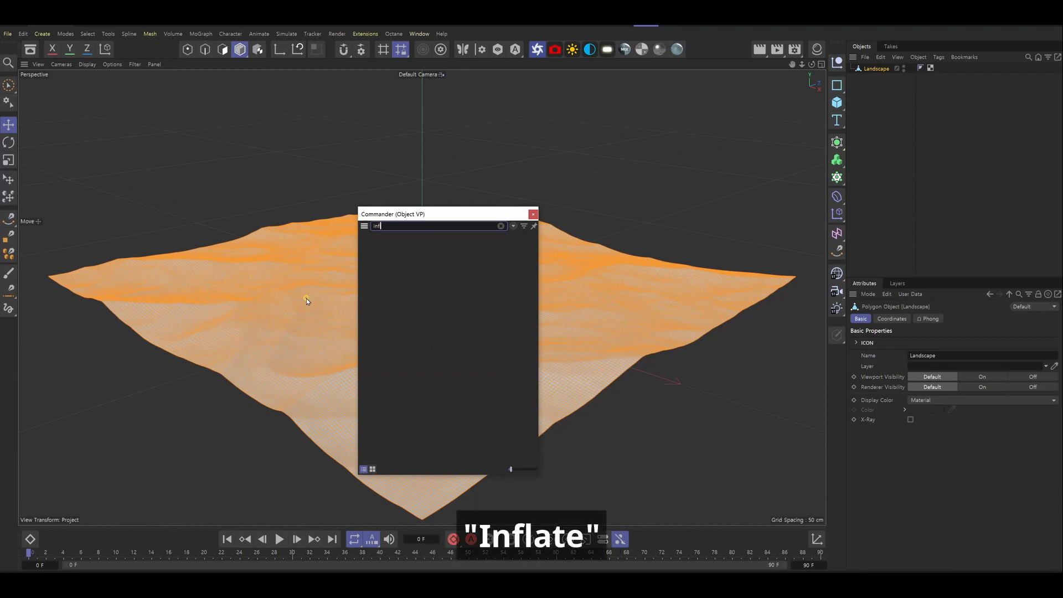
{"action": "type", "text": "late"}
{"action": "left_click_drag", "start_coordinate": [412, 243], "coordinate": [10, 327]}
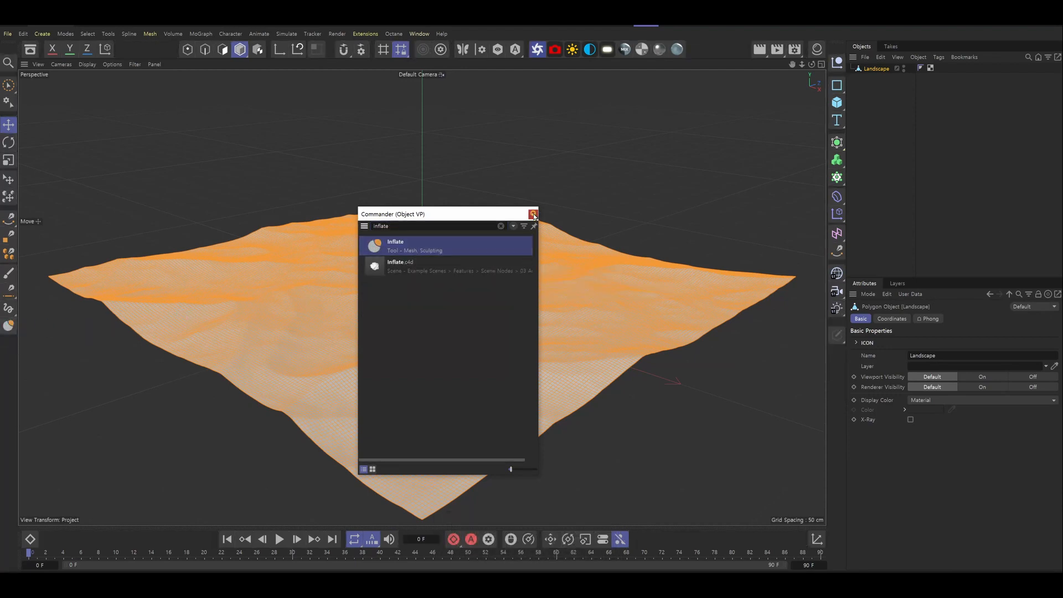
{"action": "left_click", "coordinate": [10, 327]}
Step: Carve and smooth a winding river channel across the landscape using inverted Inflate at size 30 and 30% strength
{"action": "left_click", "coordinate": [923, 467]}
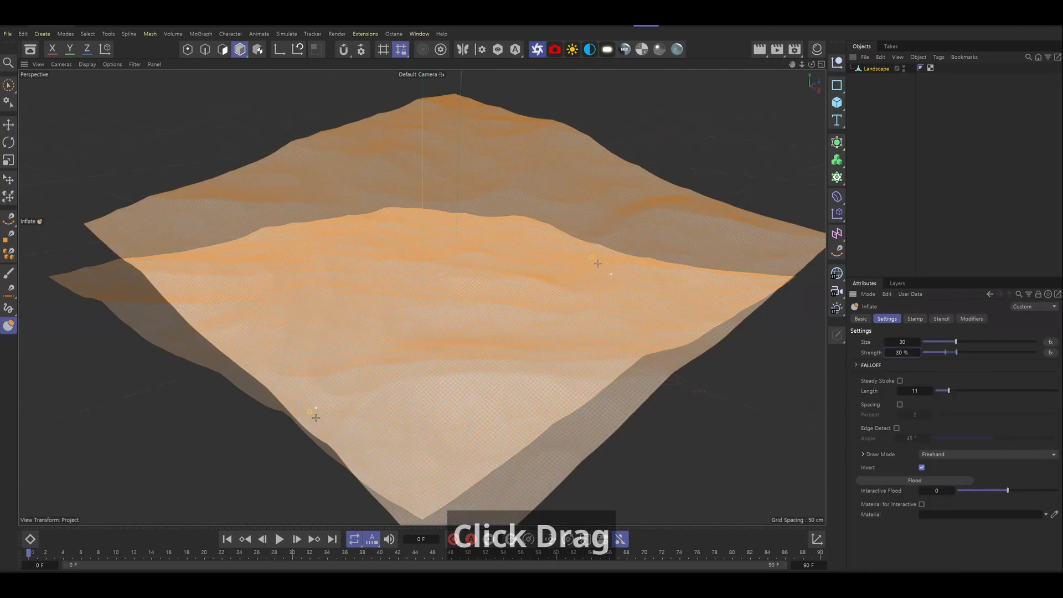
{"action": "left_click_drag", "start_coordinate": [442, 341], "coordinate": [544, 287]}
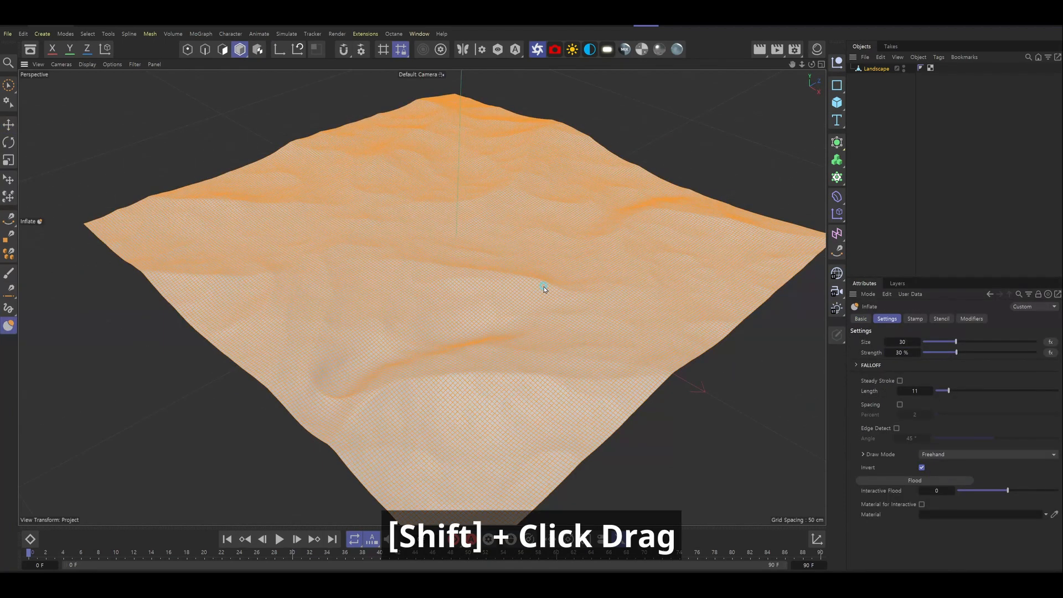
{"action": "left_click_drag", "start_coordinate": [618, 211], "coordinate": [598, 229], "text": "shift"}
{"action": "mouse_move", "coordinate": [492, 321]}
{"action": "left_mouse_down", "text": "shift"}
{"action": "mouse_move", "coordinate": [569, 253]}
{"action": "mouse_move", "coordinate": [261, 447]}
{"action": "left_mouse_up", "text": "shift"}
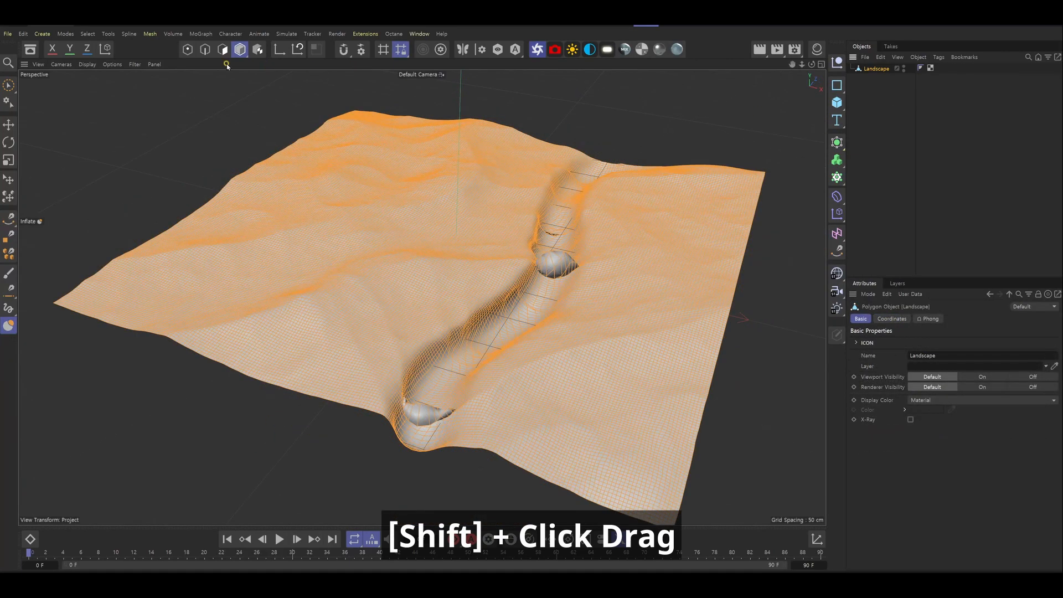
Step: Rectangle-select the landscape points at the bottom of the river channel in the Front view and delete them
{"action": "left_click", "coordinate": [187, 49]}
{"action": "key", "text": "0"}
{"action": "left_click", "coordinate": [9, 84]}
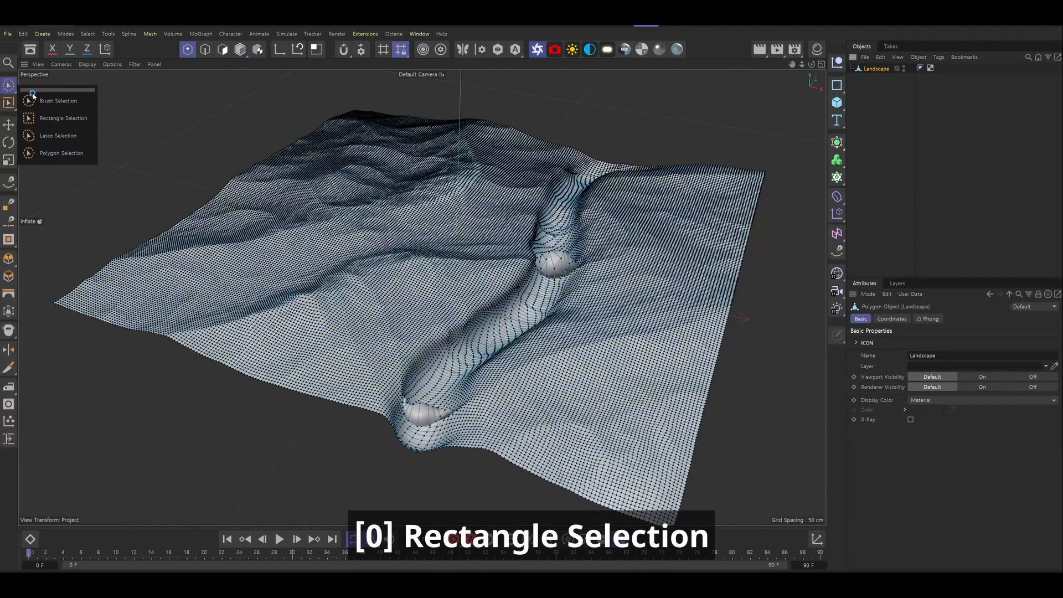
{"action": "left_click", "coordinate": [47, 118]}
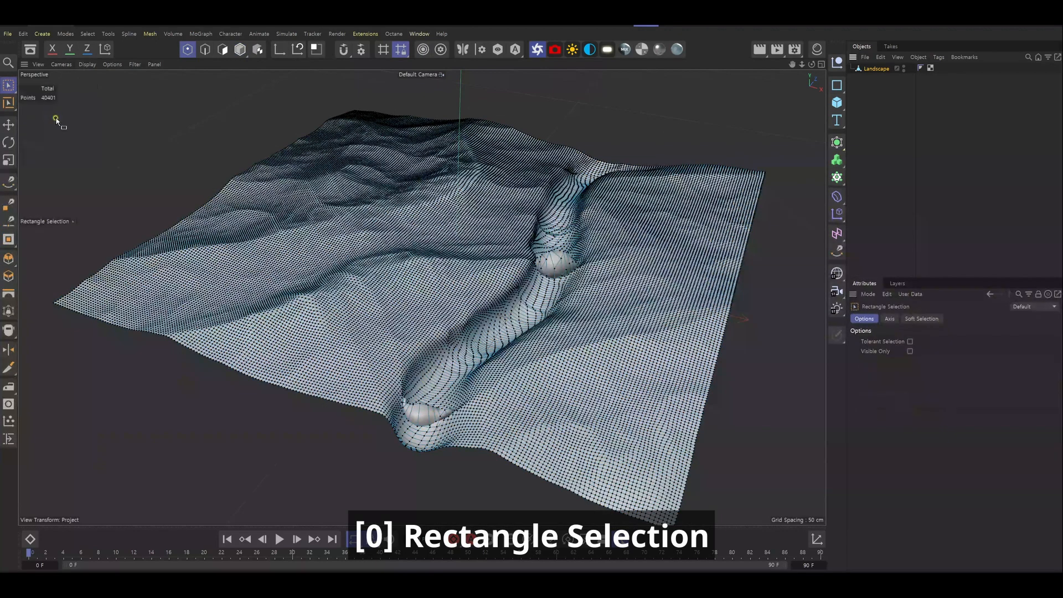
{"action": "left_click", "coordinate": [820, 65]}
{"action": "left_click_drag", "start_coordinate": [624, 479], "coordinate": [749, 432]}
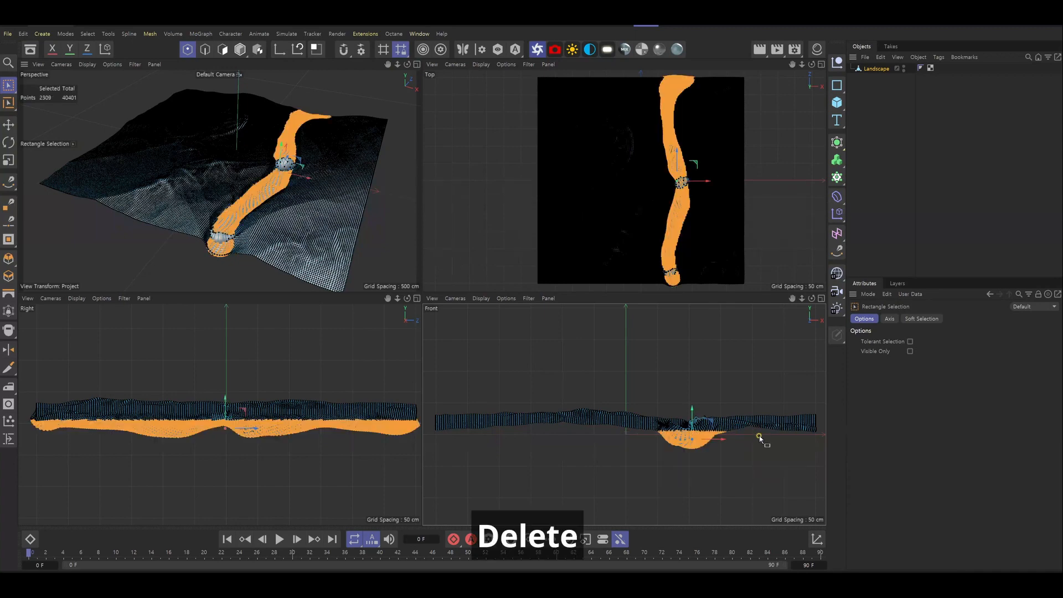
{"action": "key", "text": "Delete"}
Step: Brush-select the stray points left in the middle and at the near end of the river gap and delete them
{"action": "left_click", "coordinate": [8, 84]}
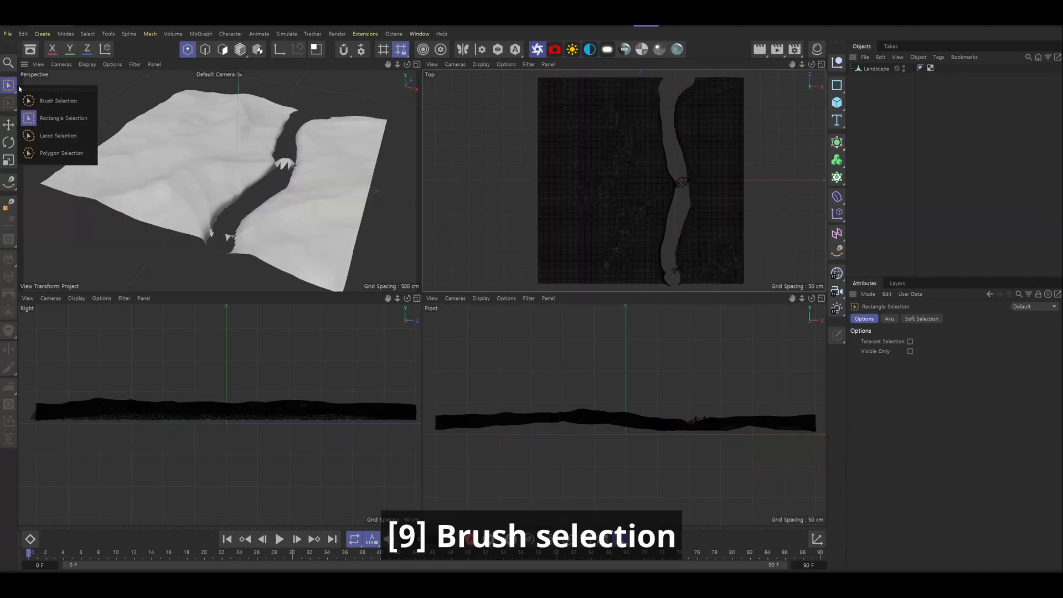
{"action": "left_click", "coordinate": [57, 101]}
{"action": "left_click", "coordinate": [691, 151]}
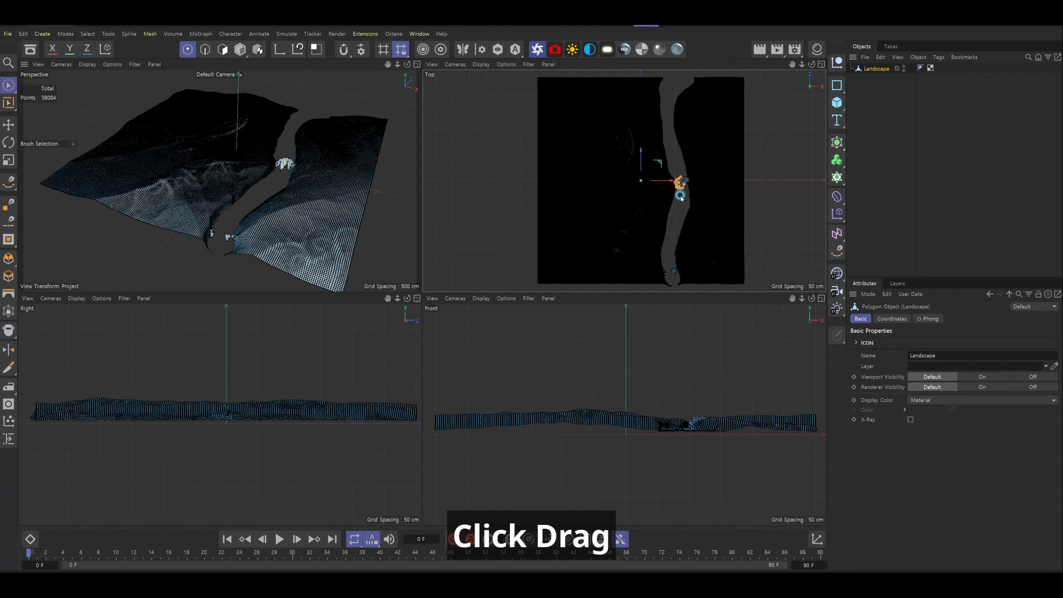
{"action": "left_click_drag", "start_coordinate": [684, 191], "coordinate": [683, 188]}
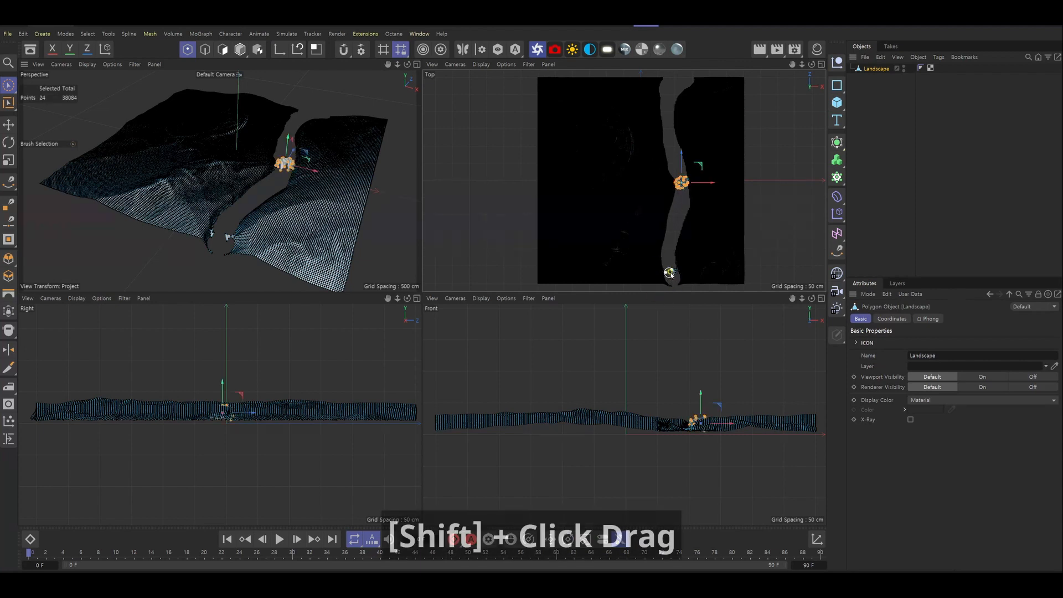
{"action": "left_click_drag", "start_coordinate": [669, 273], "coordinate": [675, 278], "text": "shift"}
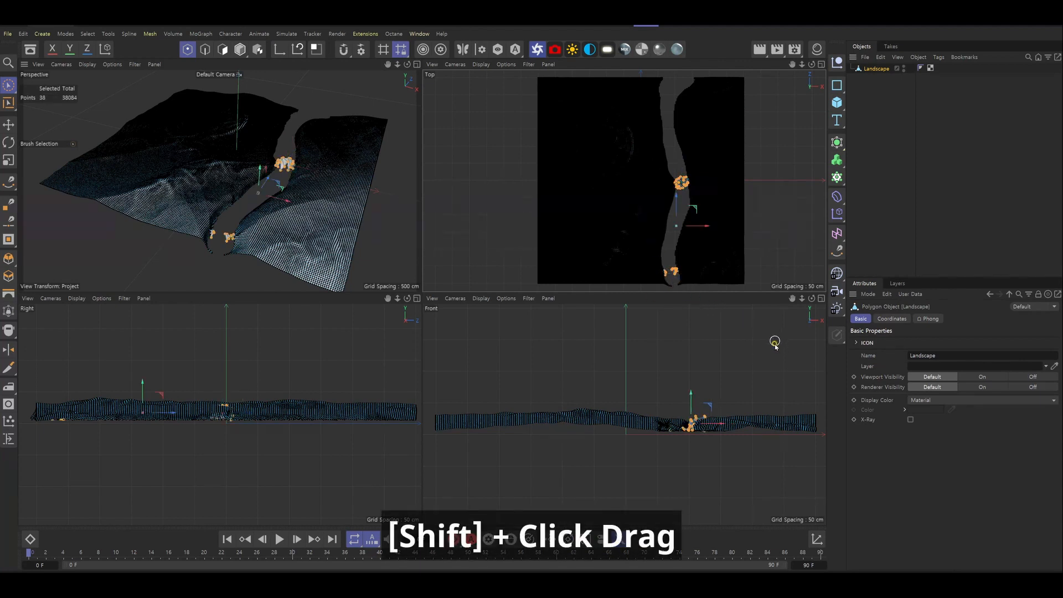
{"action": "key", "text": "Delete"}
{"action": "left_click_drag", "start_coordinate": [671, 286], "coordinate": [670, 288]}
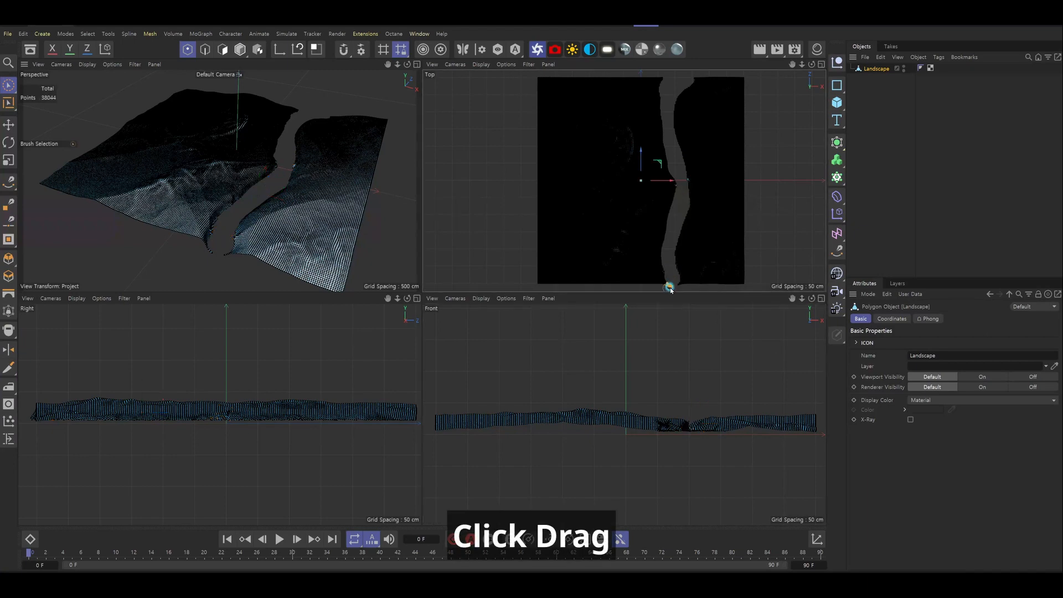
{"action": "key", "text": "Delete"}
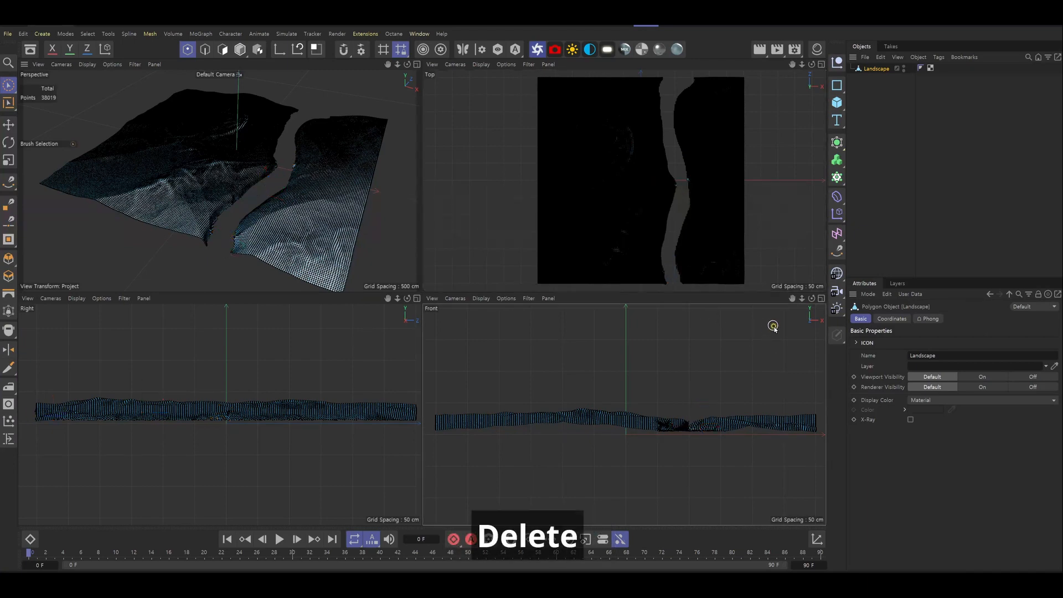
Step: Add a Plane, scale it to about 602 cm to cover the landscape and raise it about 5 cm inside the river channel
{"action": "left_click", "coordinate": [888, 118]}
{"action": "left_click_drag", "start_coordinate": [838, 103], "coordinate": [850, 108]}
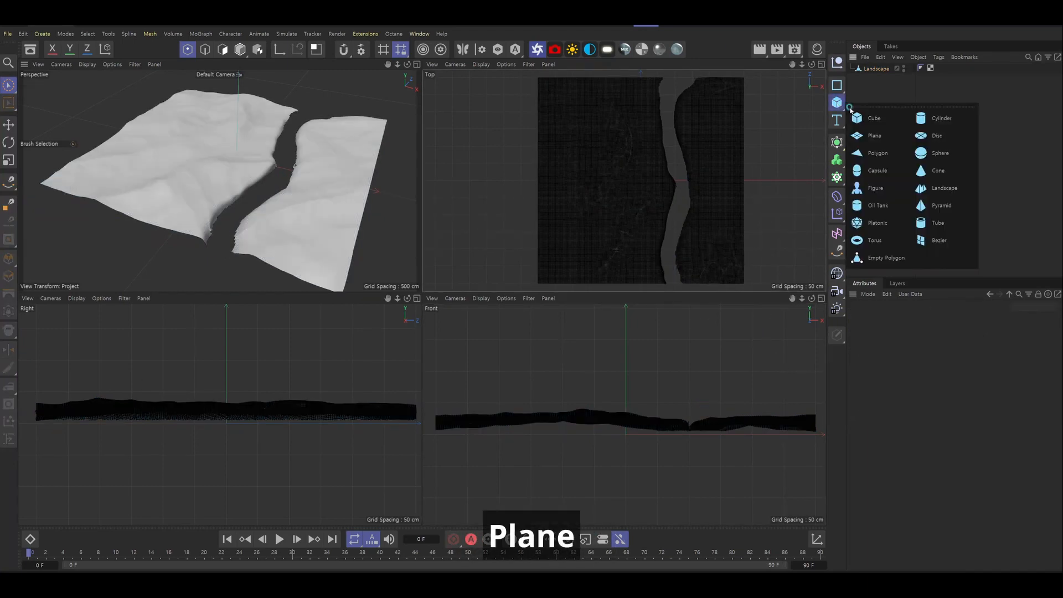
{"action": "left_click", "coordinate": [877, 136]}
{"action": "key", "text": "t"}
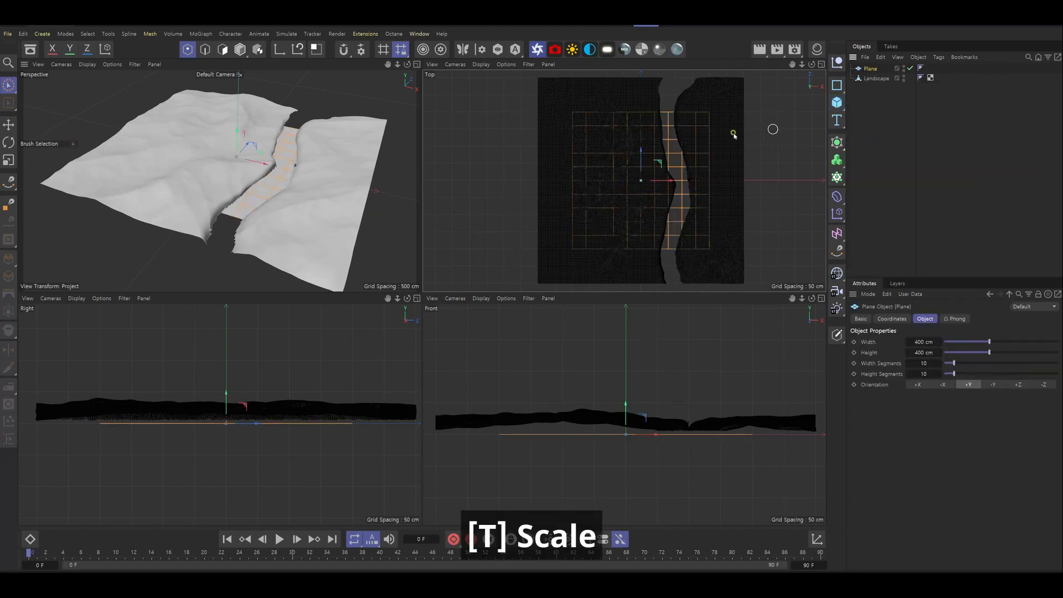
{"action": "left_click_drag", "start_coordinate": [664, 162], "coordinate": [909, 76]}
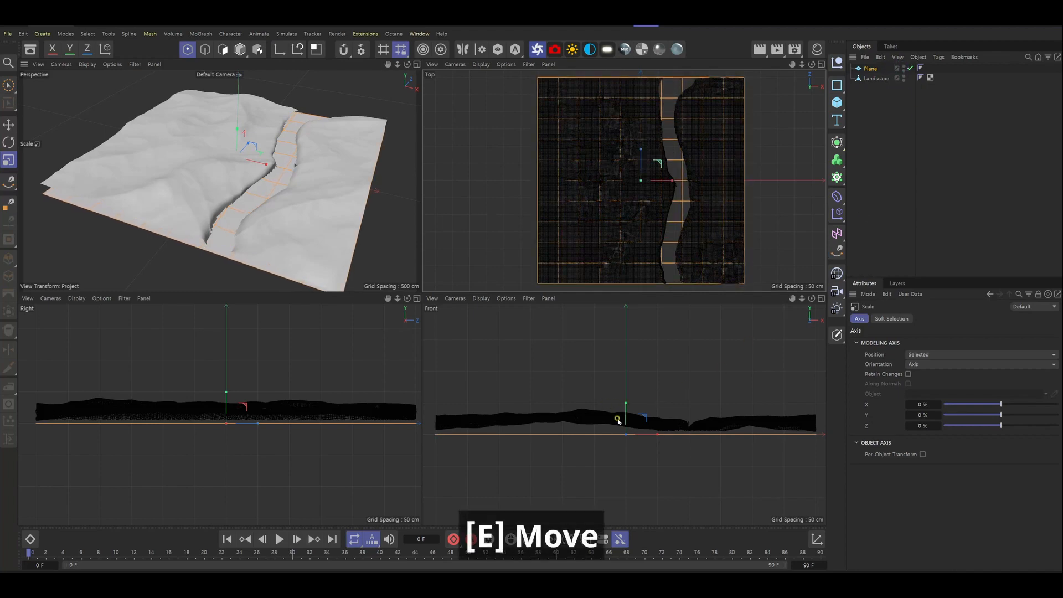
{"action": "left_click_drag", "start_coordinate": [626, 408], "coordinate": [627, 404]}
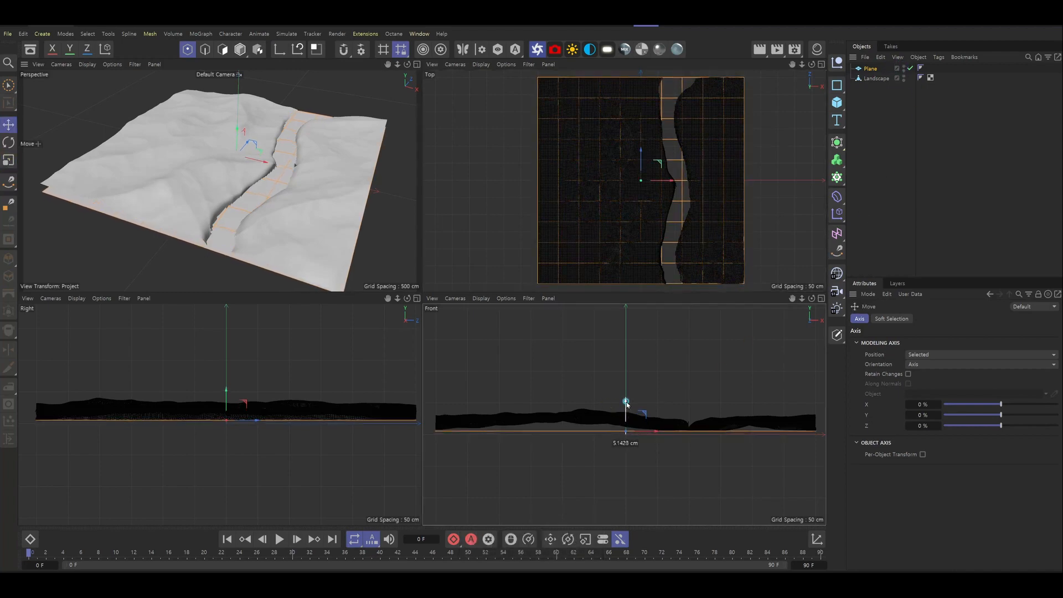
{"action": "left_click", "coordinate": [889, 133]}
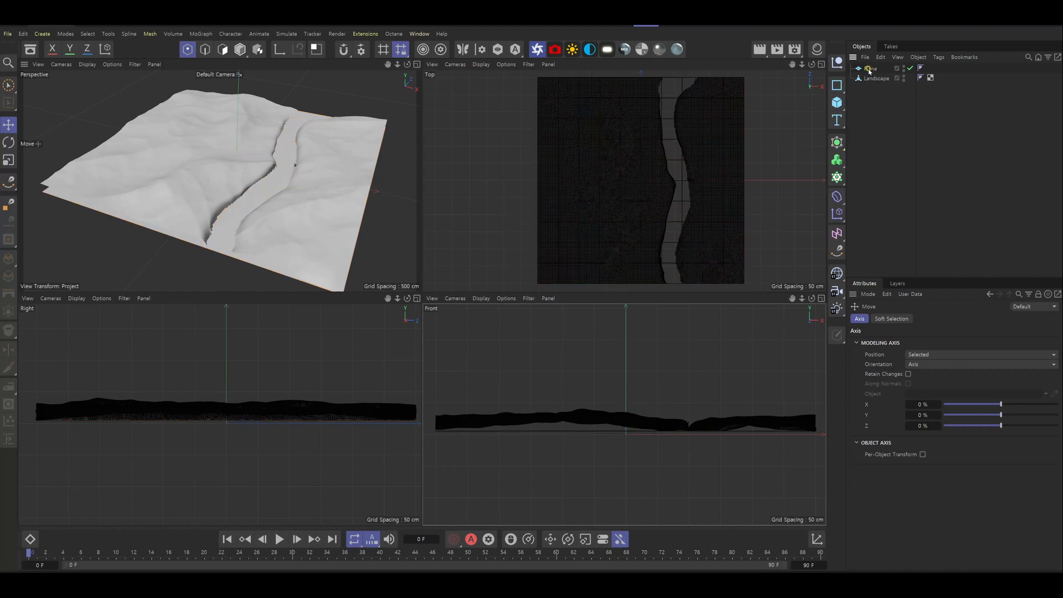
Step: Duplicate the plane slightly lower, naming the copy LiverBottom and the original LiverSurface
{"action": "left_click_drag", "start_coordinate": [869, 71], "coordinate": [872, 81], "text": "ctrl"}
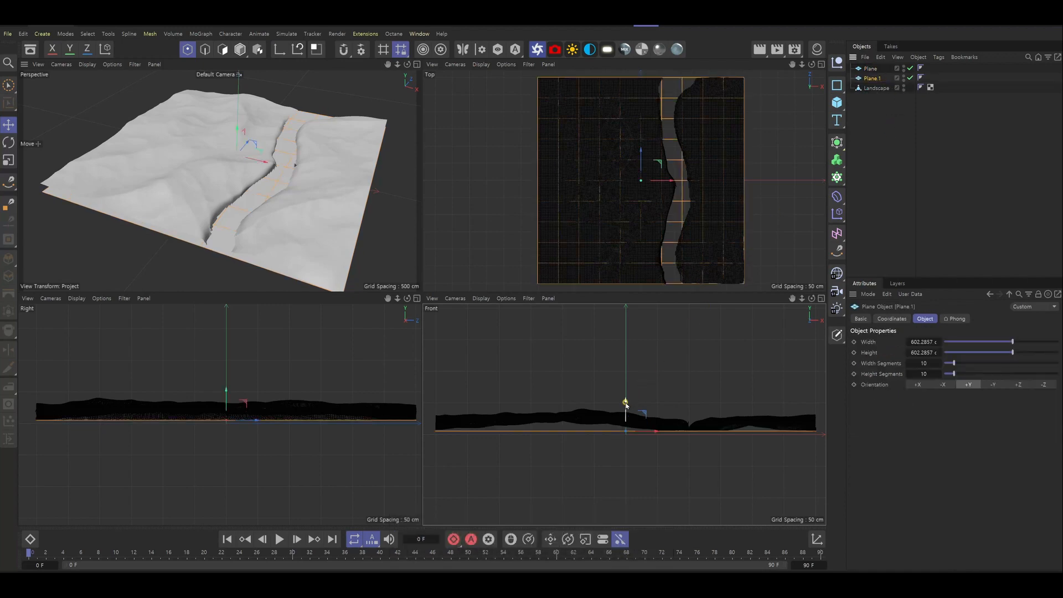
{"action": "left_click_drag", "start_coordinate": [625, 406], "coordinate": [635, 405]}
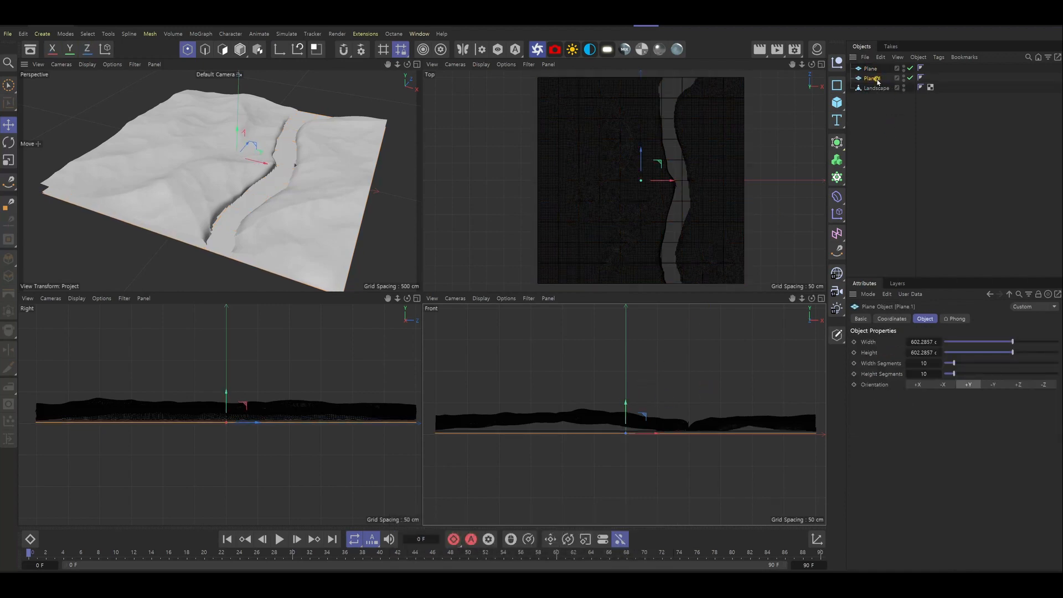
{"action": "type", "text": "RiverBottom"}
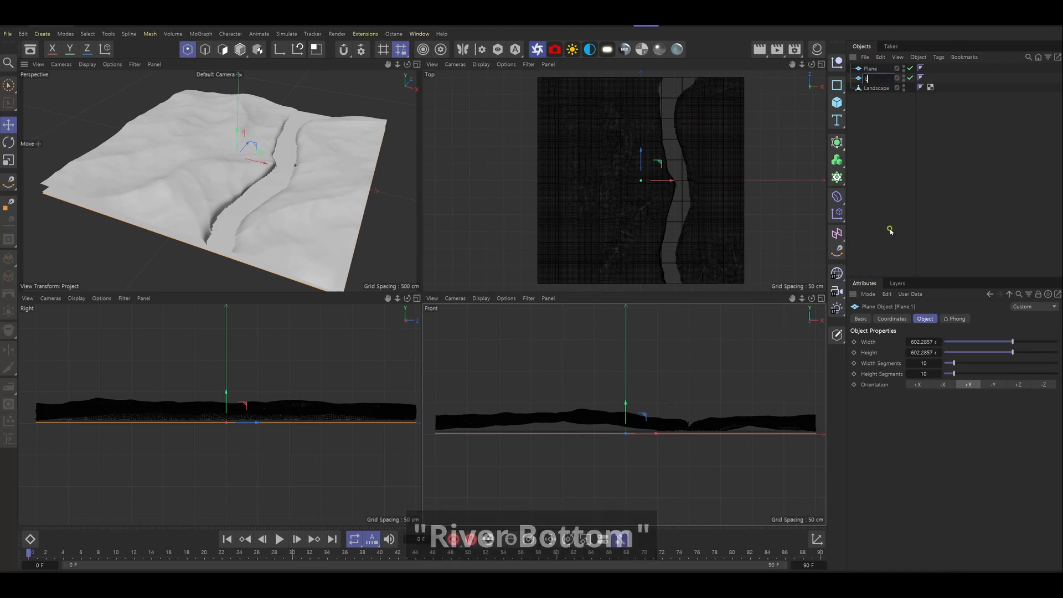
{"action": "double_click", "coordinate": [872, 68]}
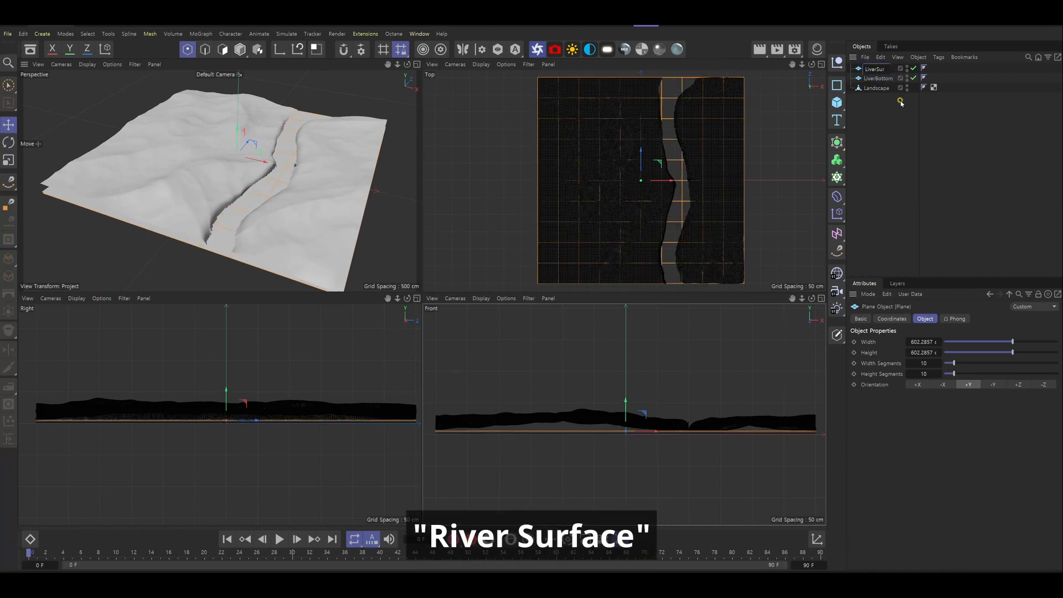
{"action": "type", "text": "RiverSurface"}
{"action": "key", "text": "Return"}
Step: Group both river planes under a null named Liver
{"action": "left_click", "coordinate": [879, 78], "text": "shift"}
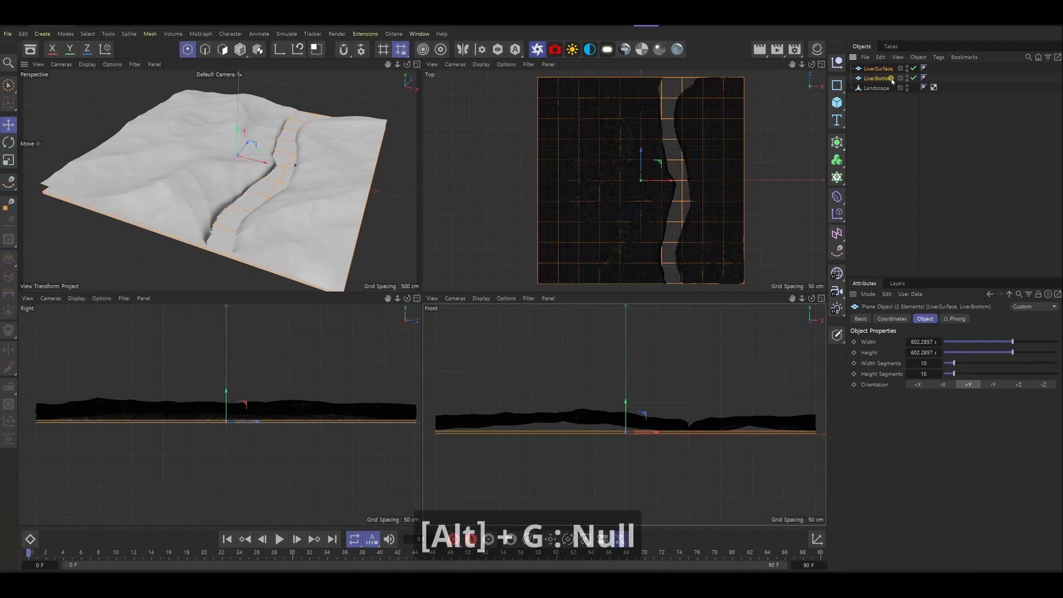
{"action": "key", "text": "alt+g"}
{"action": "double_click", "coordinate": [865, 70]}
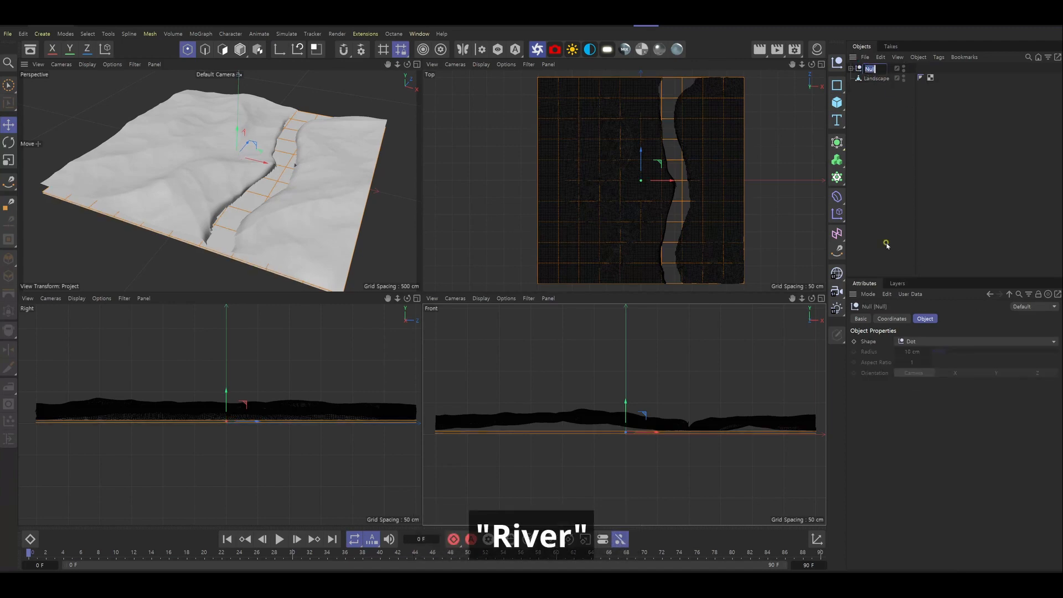
{"action": "type", "text": "River"}
{"action": "key", "text": "Return"}
Step: Duplicate the Landscape object, then brush-select the copy's points along both river banks in the top view and delete them
{"action": "left_click", "coordinate": [873, 78]}
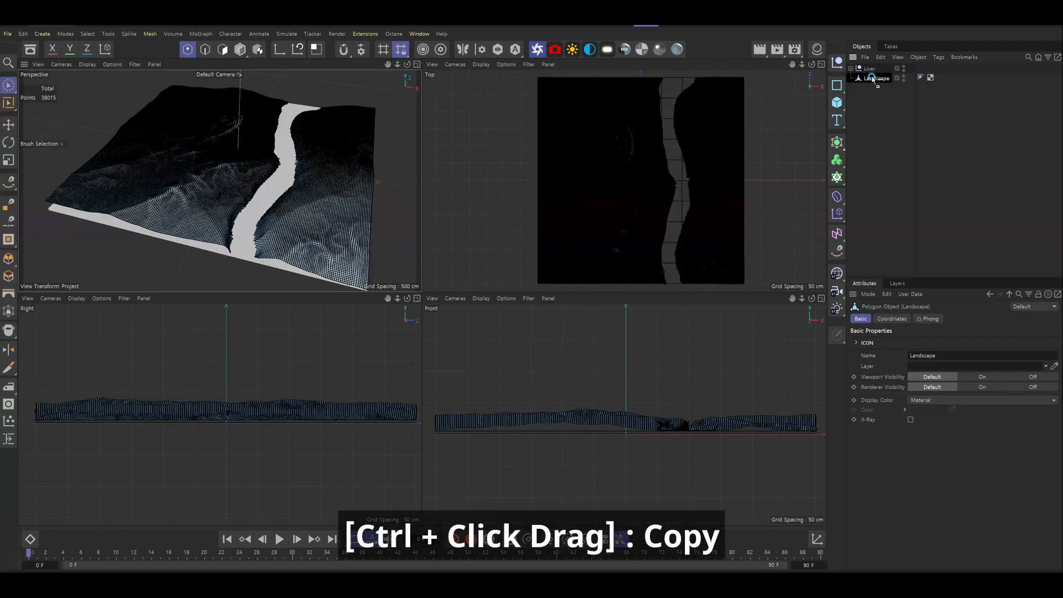
{"action": "left_click_drag", "start_coordinate": [873, 77], "coordinate": [878, 81], "text": "ctrl"}
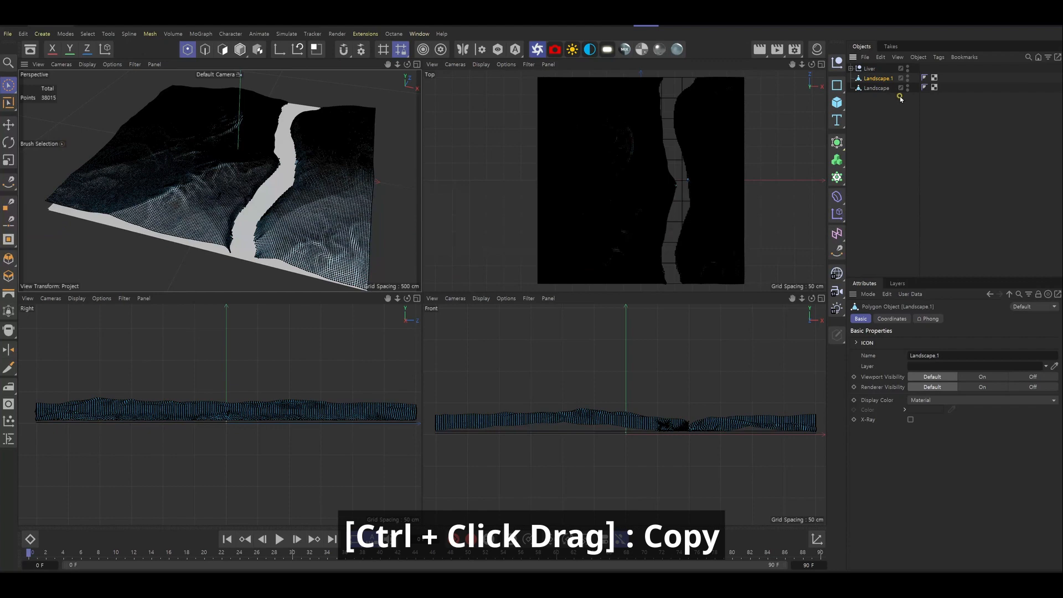
{"action": "left_click", "coordinate": [822, 64]}
{"action": "key", "text": "bracketright"}
{"action": "left_click_drag", "start_coordinate": [507, 89], "coordinate": [503, 119]}
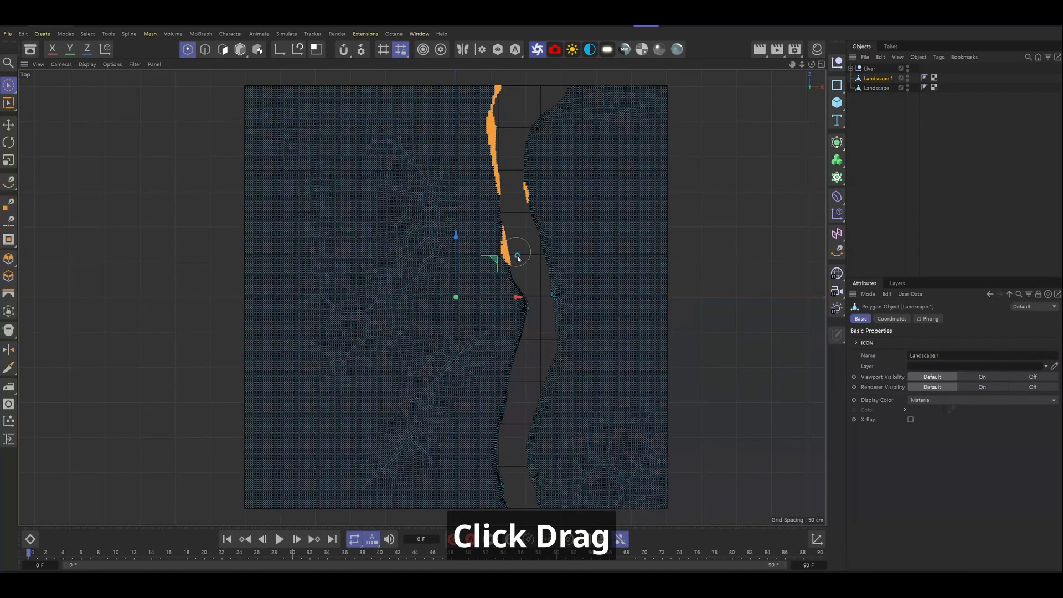
{"action": "mouse_move", "coordinate": [517, 256]}
{"action": "left_mouse_down"}
{"action": "mouse_move", "coordinate": [534, 316]}
{"action": "mouse_move", "coordinate": [518, 395]}
{"action": "left_mouse_up"}
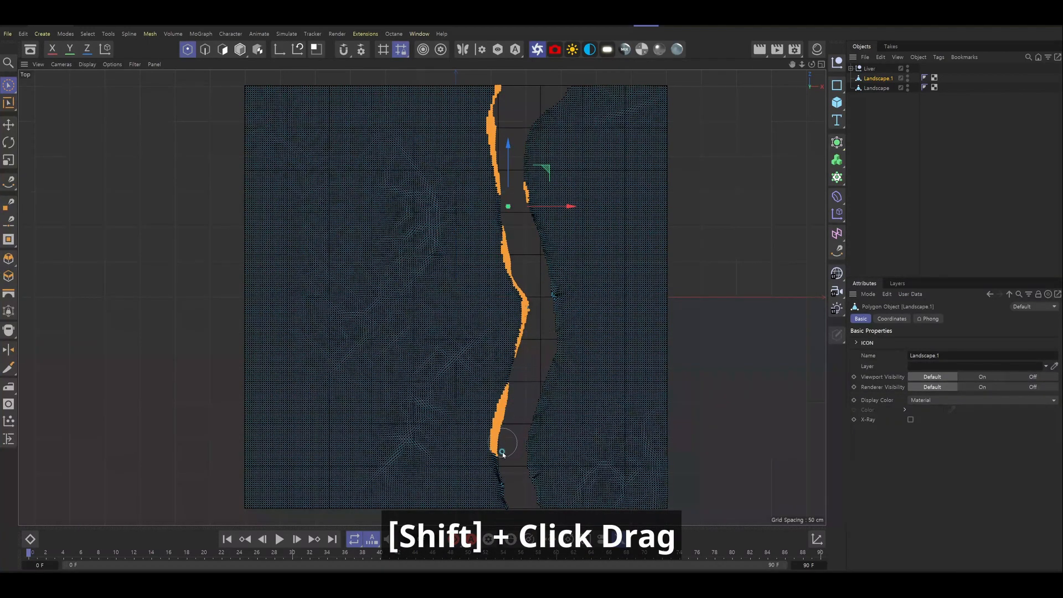
{"action": "mouse_move", "coordinate": [502, 453]}
{"action": "left_mouse_down", "text": "shift"}
{"action": "mouse_move", "coordinate": [500, 498]}
{"action": "mouse_move", "coordinate": [556, 321]}
{"action": "left_mouse_up", "text": "shift"}
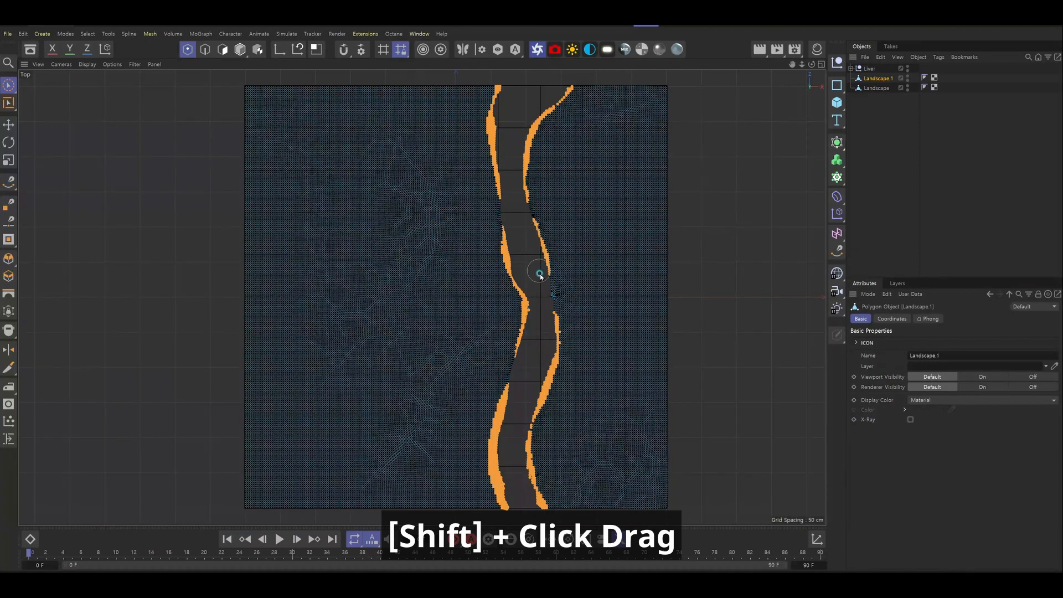
{"action": "left_click_drag", "start_coordinate": [545, 303], "coordinate": [540, 339], "text": "shift"}
{"action": "key", "text": "Delete"}
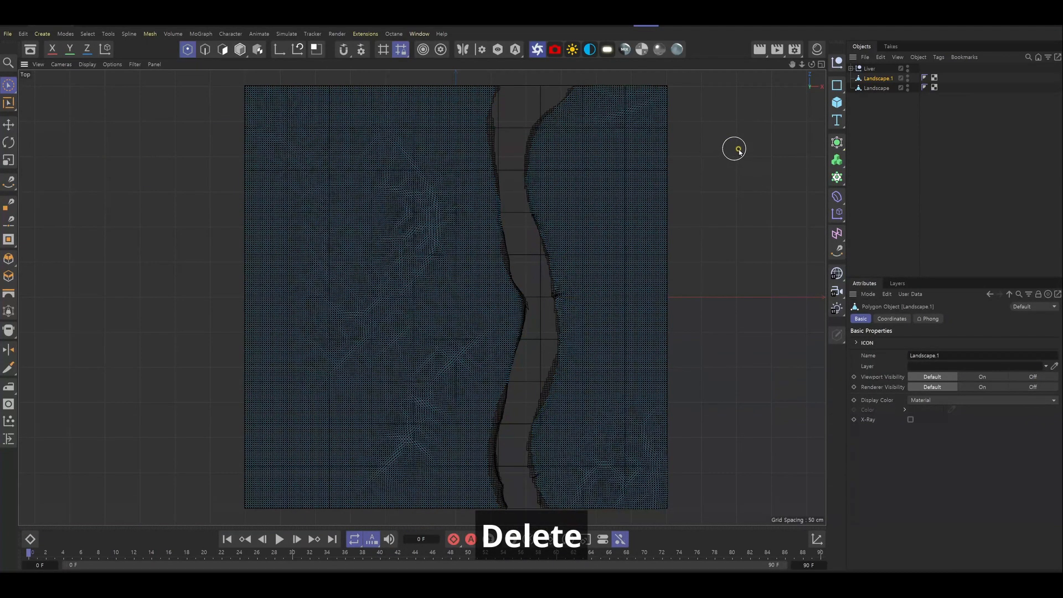
Step: Rename the trimmed landscape copy LandscapeGrass and the original landscape LandscapeSoil
{"action": "left_click", "coordinate": [889, 154]}
{"action": "key", "text": "F5"}
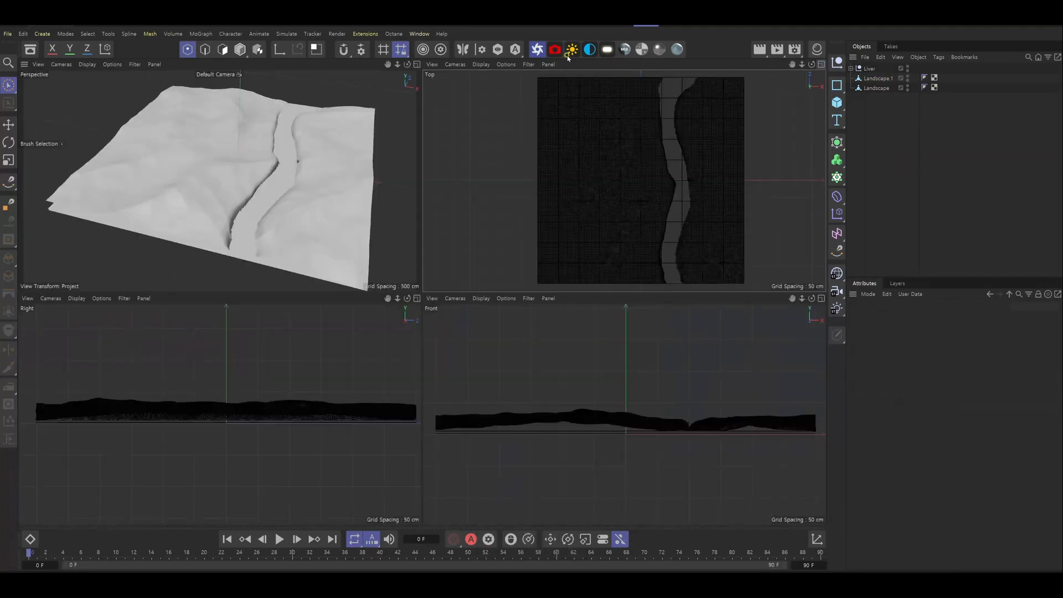
{"action": "left_click", "coordinate": [417, 64]}
{"action": "double_click", "coordinate": [888, 79]}
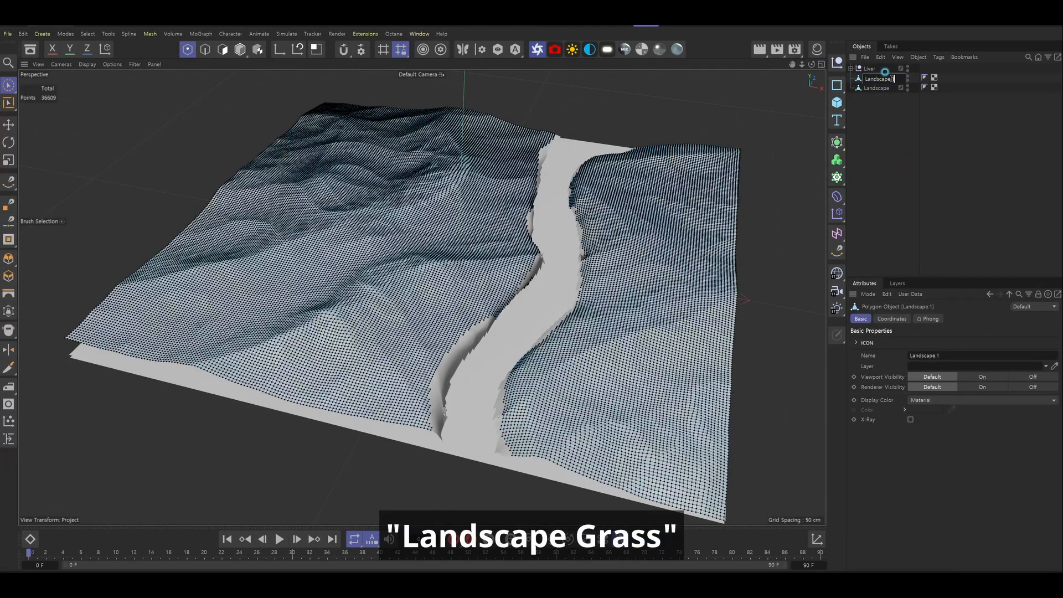
{"action": "type", "text": "LandscapeGrass"}
{"action": "key", "text": "Return"}
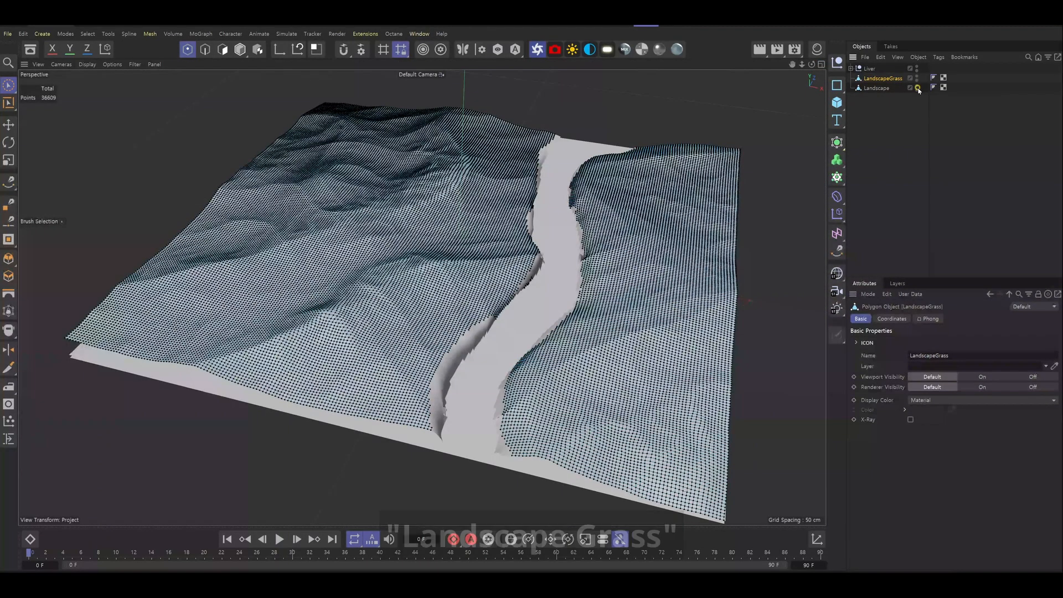
{"action": "double_click", "coordinate": [881, 88]}
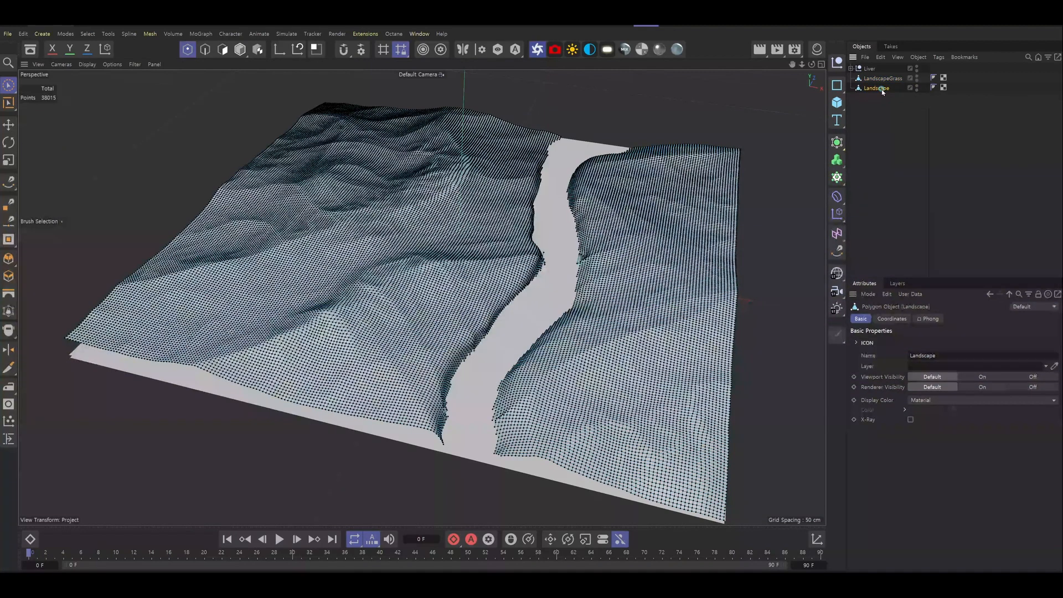
{"action": "key", "text": "Return"}
{"action": "left_click", "coordinate": [925, 107]}
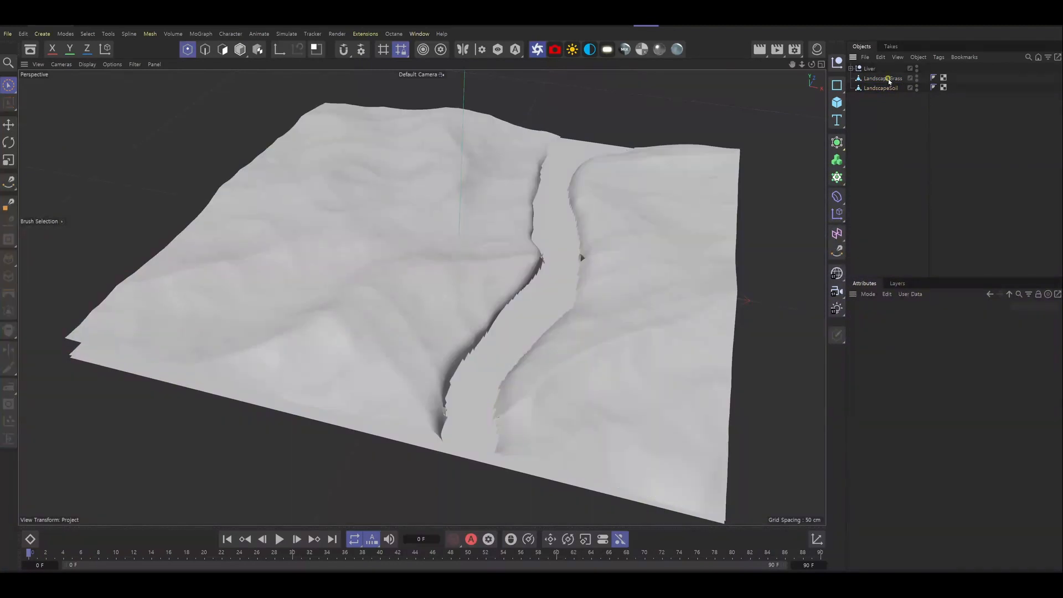
Step: Brush-select six separate strips of points across the LandscapeGrass hills on the wider side of the river
{"action": "left_click", "coordinate": [890, 80]}
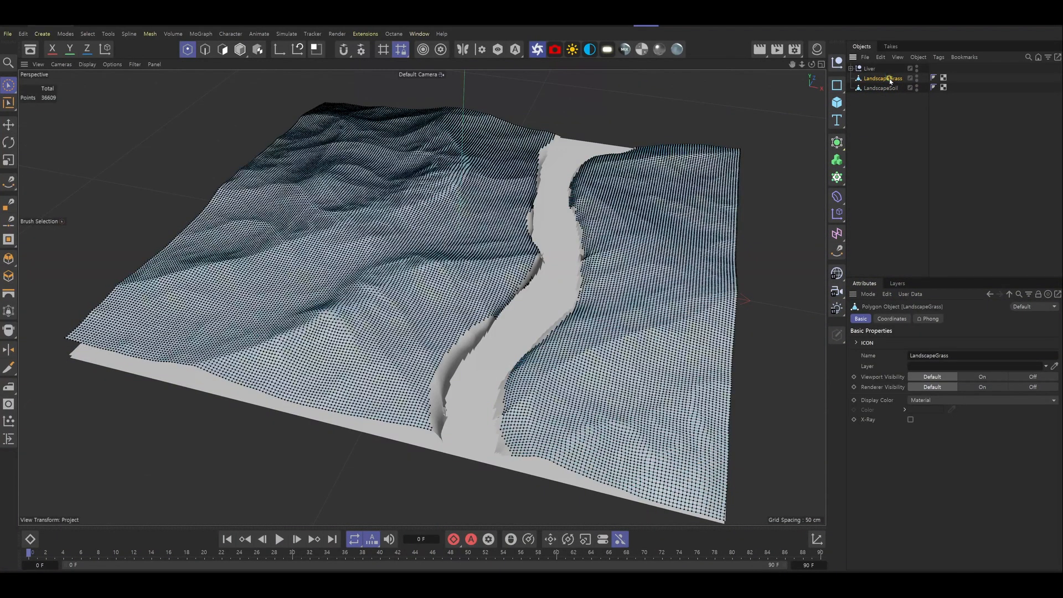
{"action": "left_click", "coordinate": [9, 86]}
{"action": "left_click", "coordinate": [49, 101]}
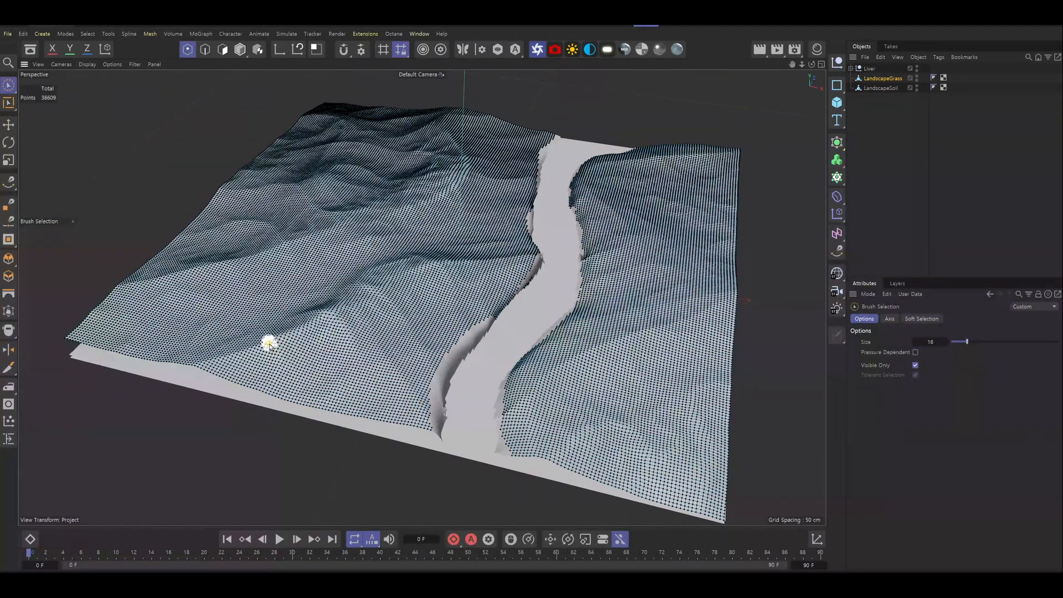
{"action": "mouse_move", "coordinate": [265, 346]}
{"action": "left_mouse_down"}
{"action": "mouse_move", "coordinate": [403, 261]}
{"action": "mouse_move", "coordinate": [543, 264]}
{"action": "left_mouse_up"}
{"action": "left_click_drag", "start_coordinate": [309, 237], "coordinate": [381, 220], "text": "shift"}
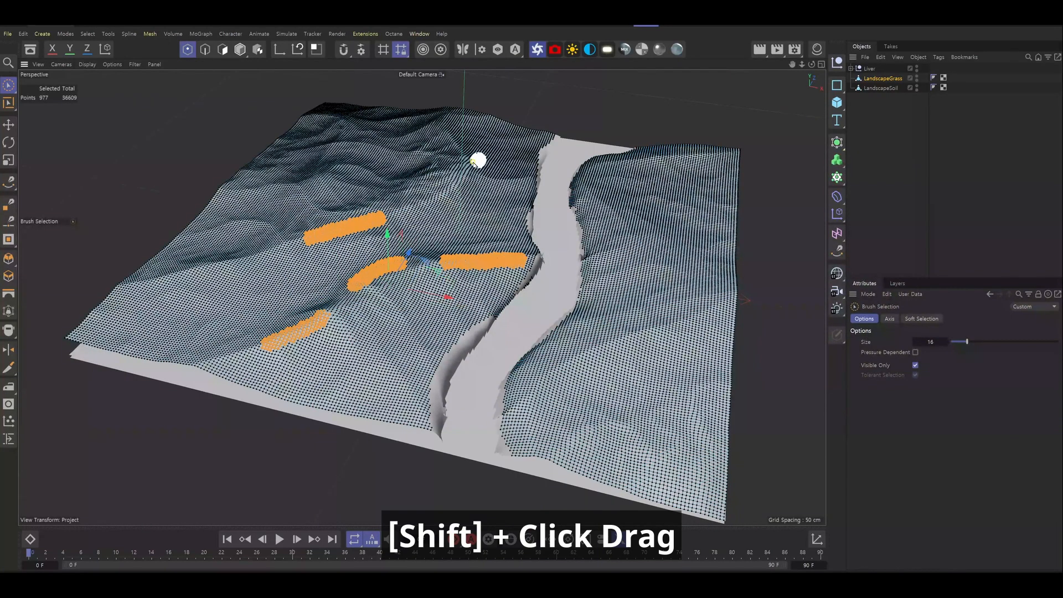
{"action": "left_click_drag", "start_coordinate": [458, 148], "coordinate": [448, 116], "text": "shift"}
{"action": "left_click_drag", "start_coordinate": [375, 143], "coordinate": [314, 152], "text": "shift"}
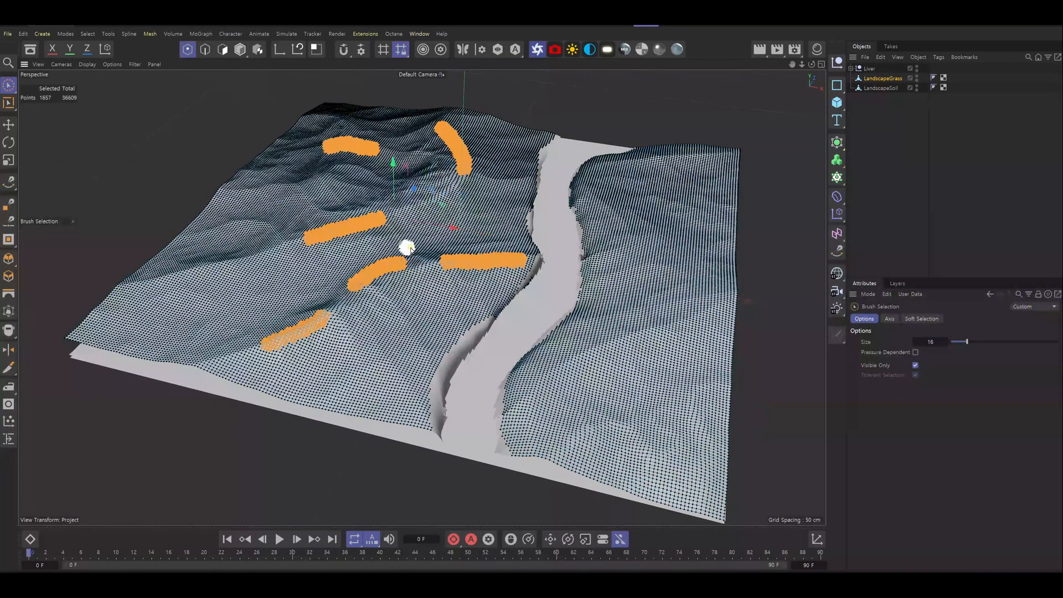
Step: Trim the edges of the selected point strips on LandscapeGrass with the brush so they become tapered, irregular patches
{"action": "mouse_move", "coordinate": [404, 244]}
{"action": "left_mouse_down", "text": "alt"}
{"action": "mouse_move", "coordinate": [326, 417]}
{"action": "mouse_move", "coordinate": [319, 357]}
{"action": "left_mouse_up", "text": "alt"}
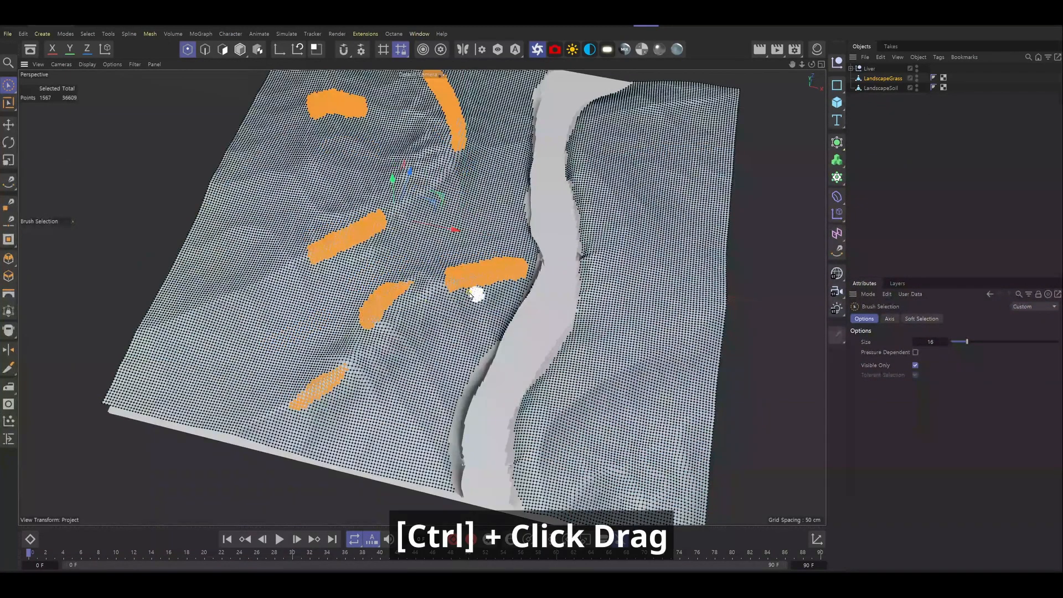
{"action": "left_click_drag", "start_coordinate": [446, 276], "coordinate": [517, 241], "text": "ctrl"}
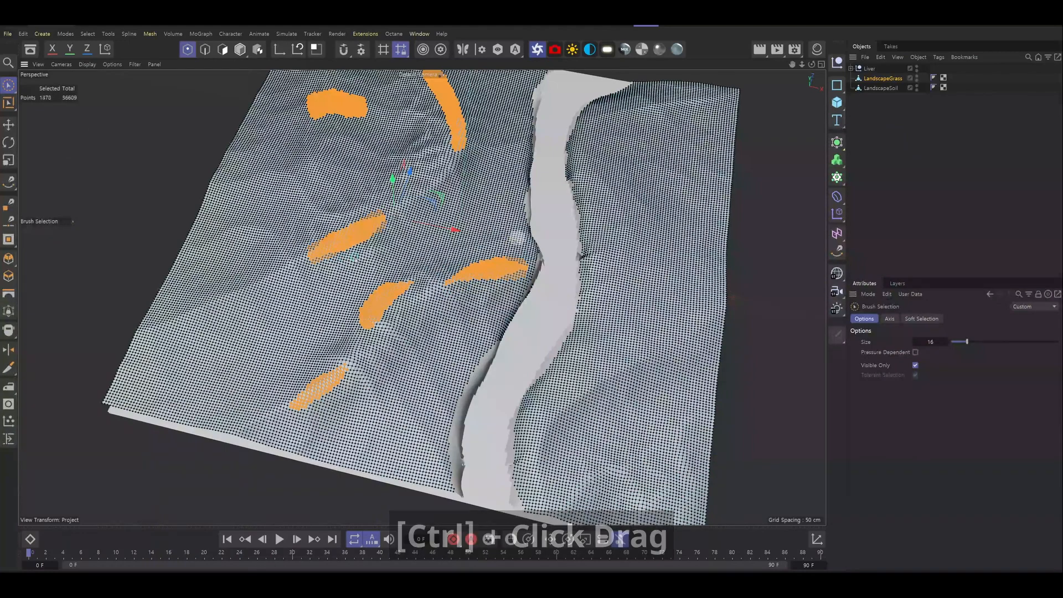
{"action": "key", "text": "1"}
{"action": "left_click_drag", "start_coordinate": [492, 205], "coordinate": [489, 283]}
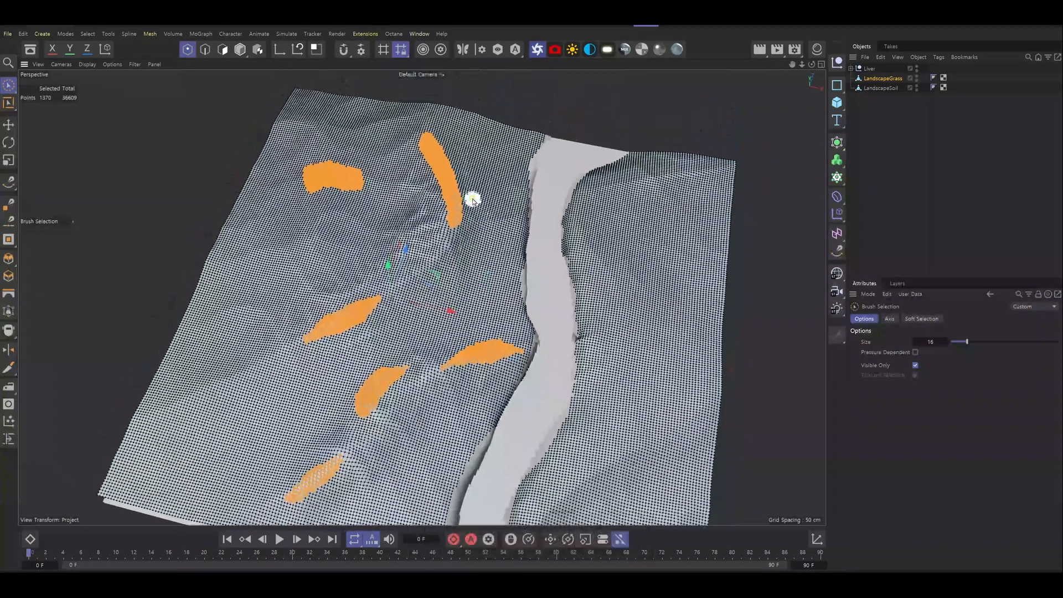
{"action": "left_click_drag", "start_coordinate": [473, 202], "coordinate": [452, 260], "text": "ctrl"}
{"action": "left_click_drag", "start_coordinate": [444, 217], "coordinate": [439, 178], "text": "ctrl"}
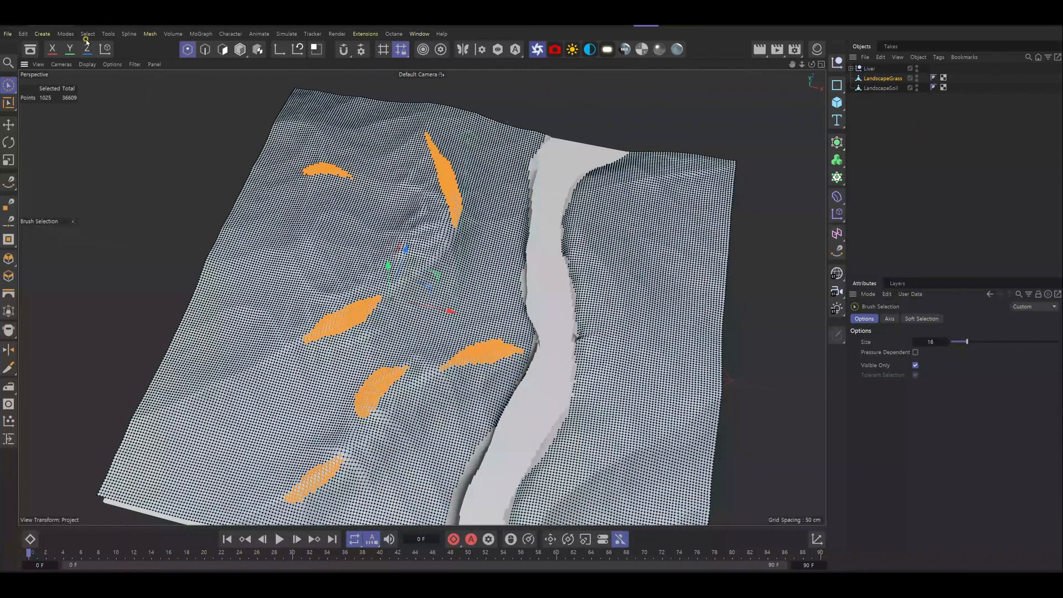
Step: Invert the LandscapeGrass point selection and store it as a vertex map with Set Vertex Weight at 100% in Set mode
{"action": "left_click", "coordinate": [87, 34]}
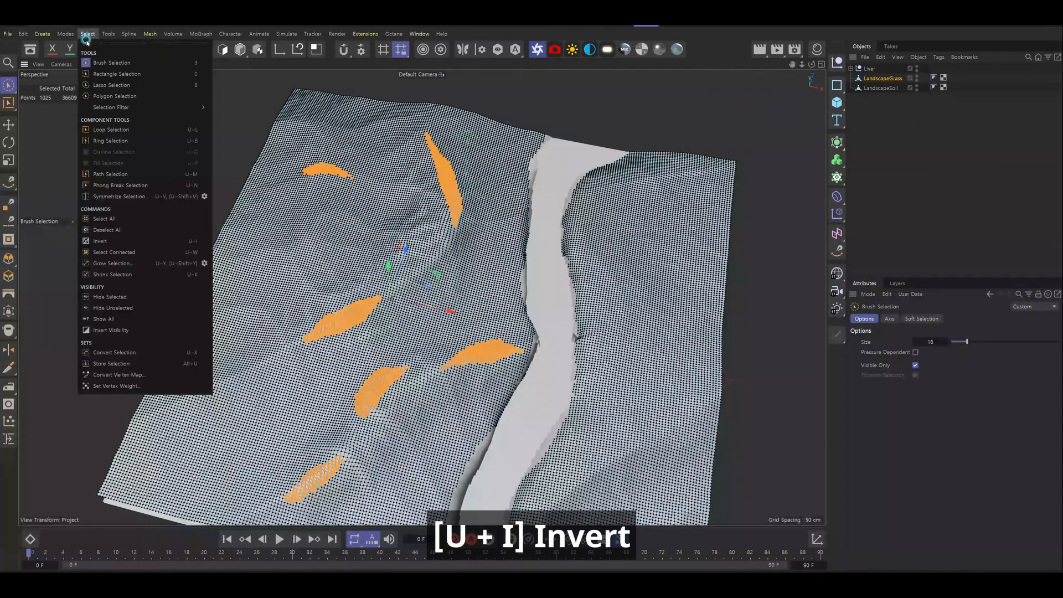
{"action": "left_click", "coordinate": [147, 239]}
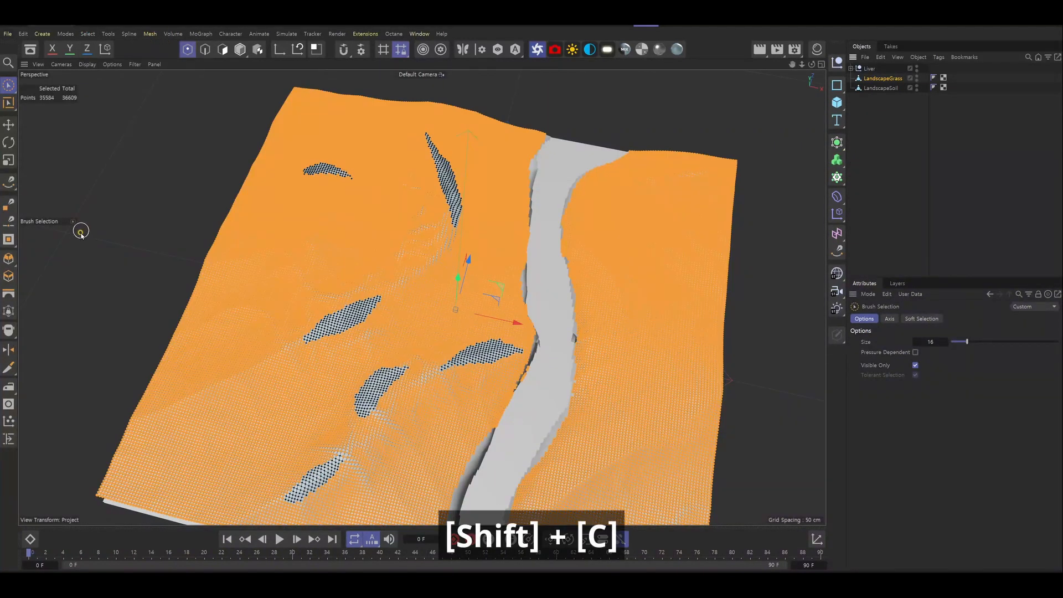
{"action": "key", "text": "shift+c"}
{"action": "type", "text": "se"}
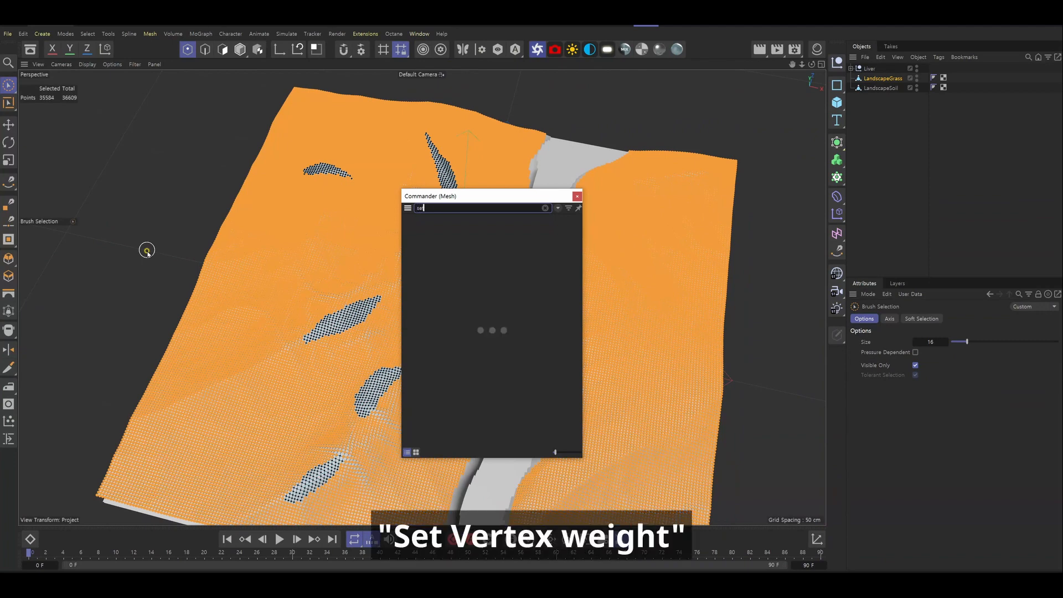
{"action": "type", "text": "t ver"}
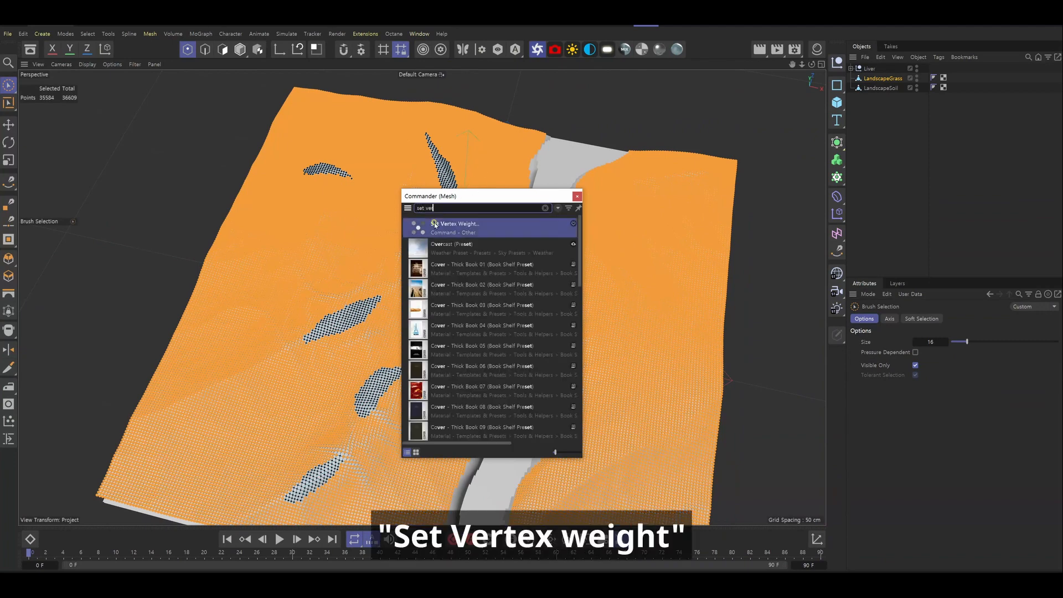
{"action": "key", "text": "Return"}
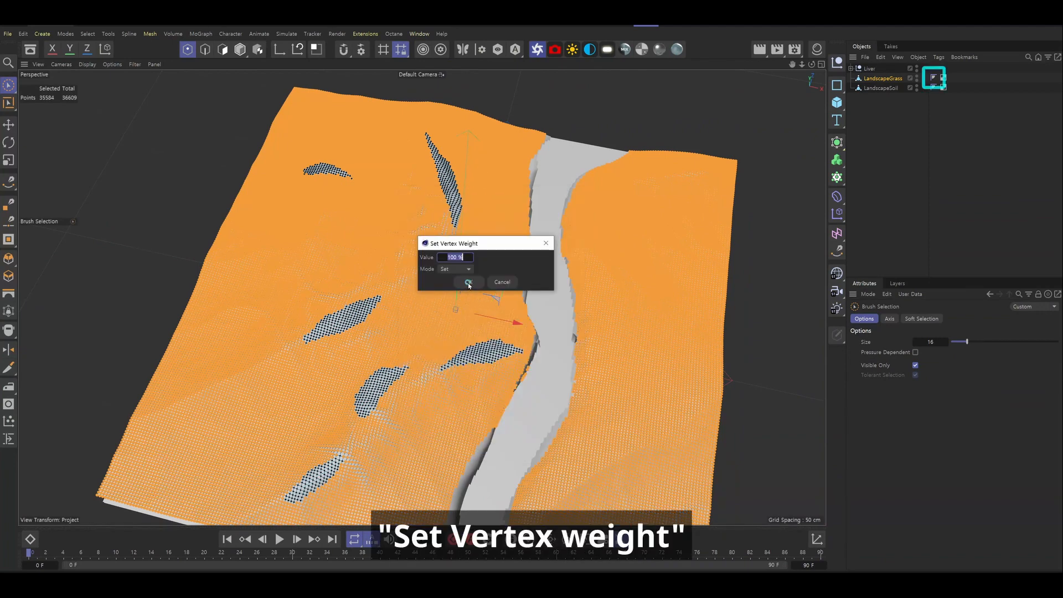
{"action": "left_click", "coordinate": [468, 283]}
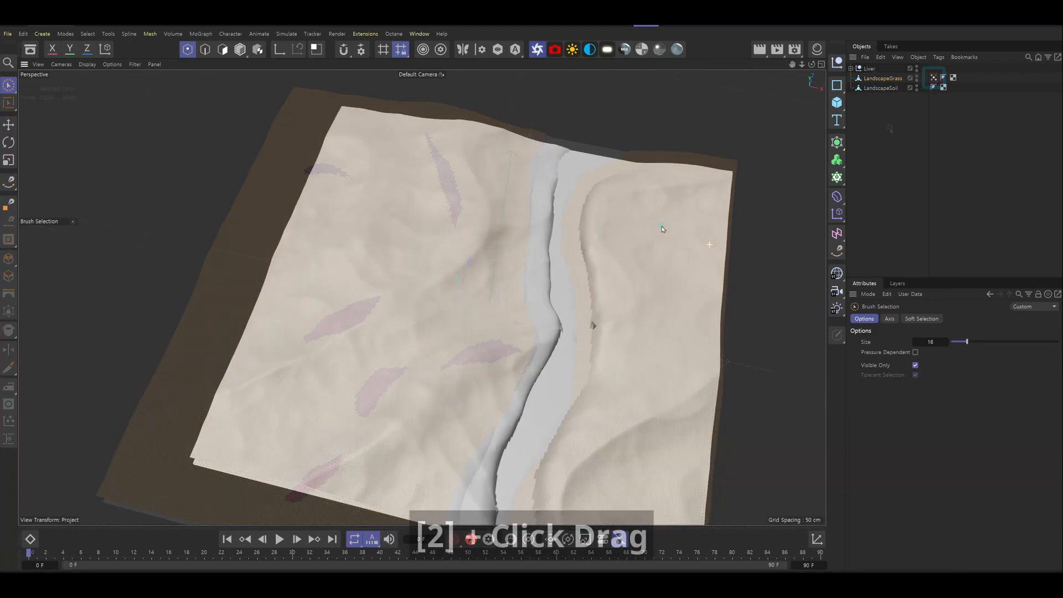
Step: Add a new Landscape object and move it along the Z axis to sit behind the river terrain
{"action": "left_click_drag", "start_coordinate": [659, 229], "coordinate": [601, 205]}
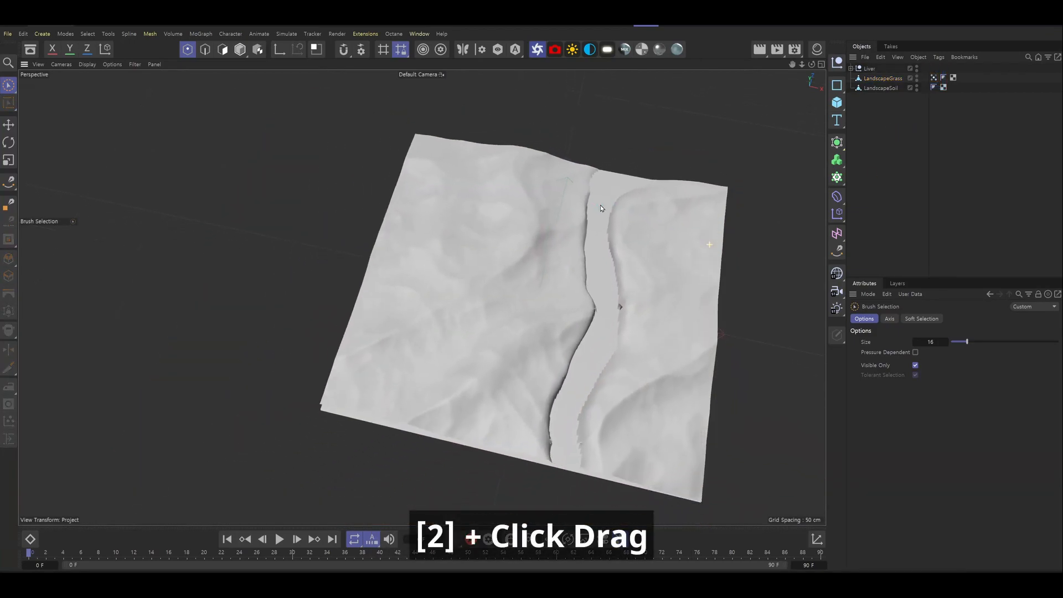
{"action": "mouse_move", "coordinate": [699, 249]}
{"action": "left_mouse_down"}
{"action": "mouse_move", "coordinate": [672, 285]}
{"action": "mouse_move", "coordinate": [581, 304]}
{"action": "mouse_move", "coordinate": [598, 308]}
{"action": "mouse_move", "coordinate": [568, 323]}
{"action": "left_mouse_up"}
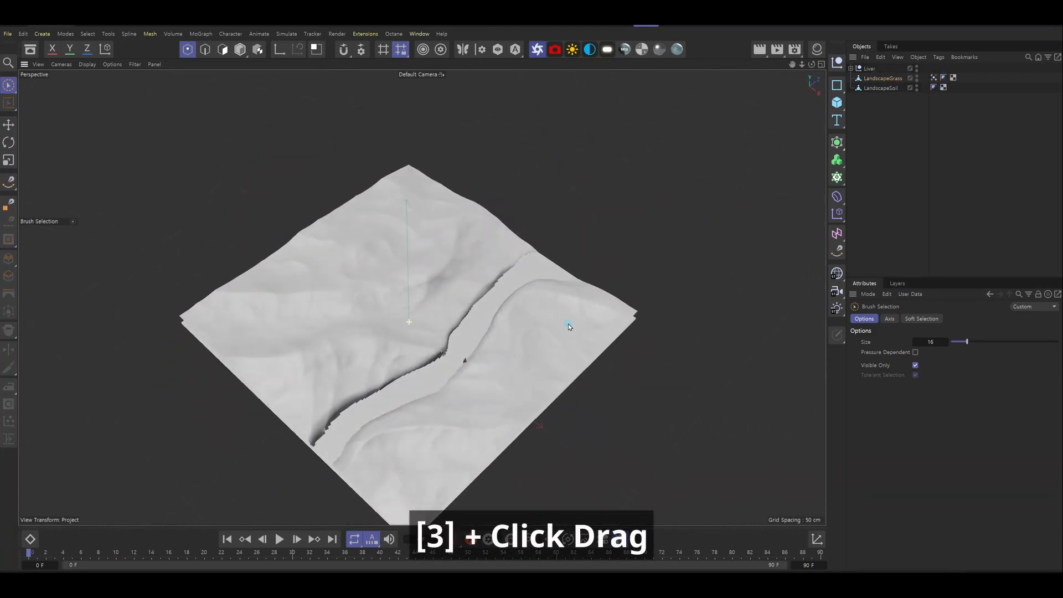
{"action": "left_click", "coordinate": [836, 102]}
{"action": "left_click", "coordinate": [945, 193]}
{"action": "key", "text": "e"}
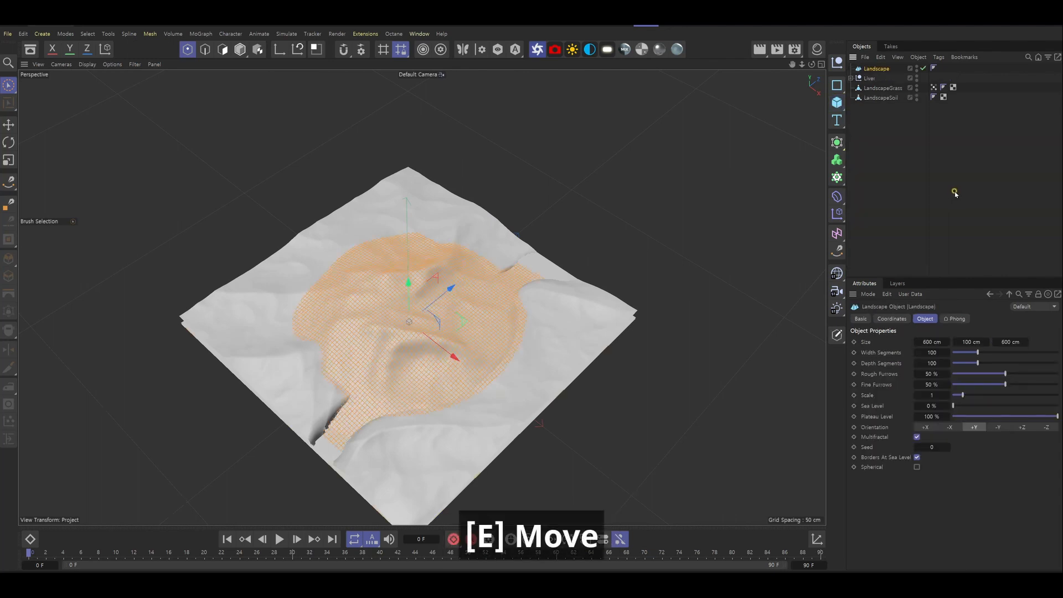
{"action": "left_click_drag", "start_coordinate": [456, 290], "coordinate": [636, 141]}
Step: Turn off Borders At Sea Level and set a 139 cm height for the new landscape, and lower it against the river terrain
{"action": "left_click", "coordinate": [917, 457]}
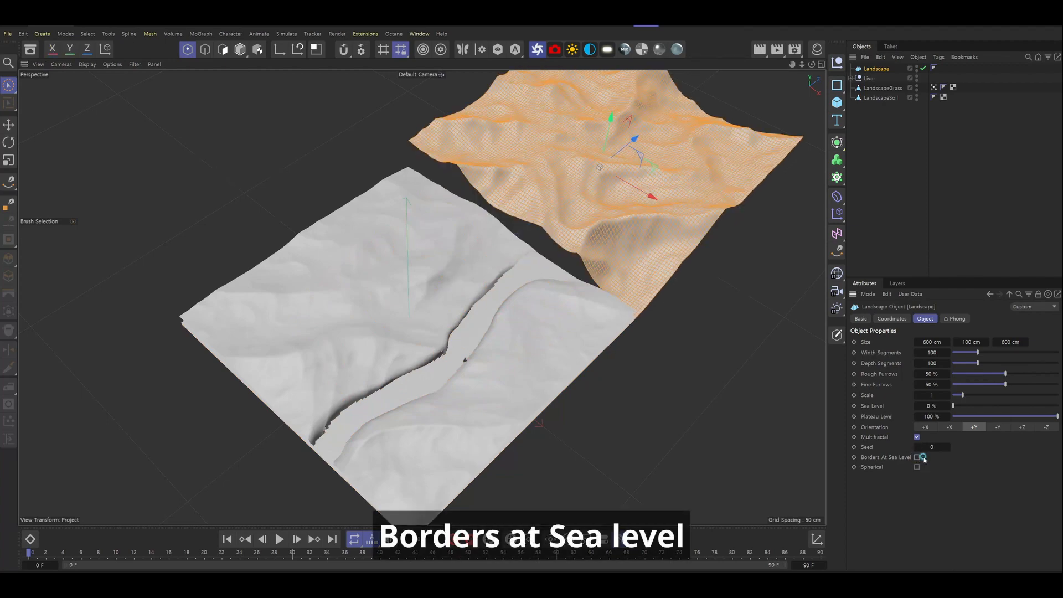
{"action": "left_click_drag", "start_coordinate": [978, 340], "coordinate": [988, 339]}
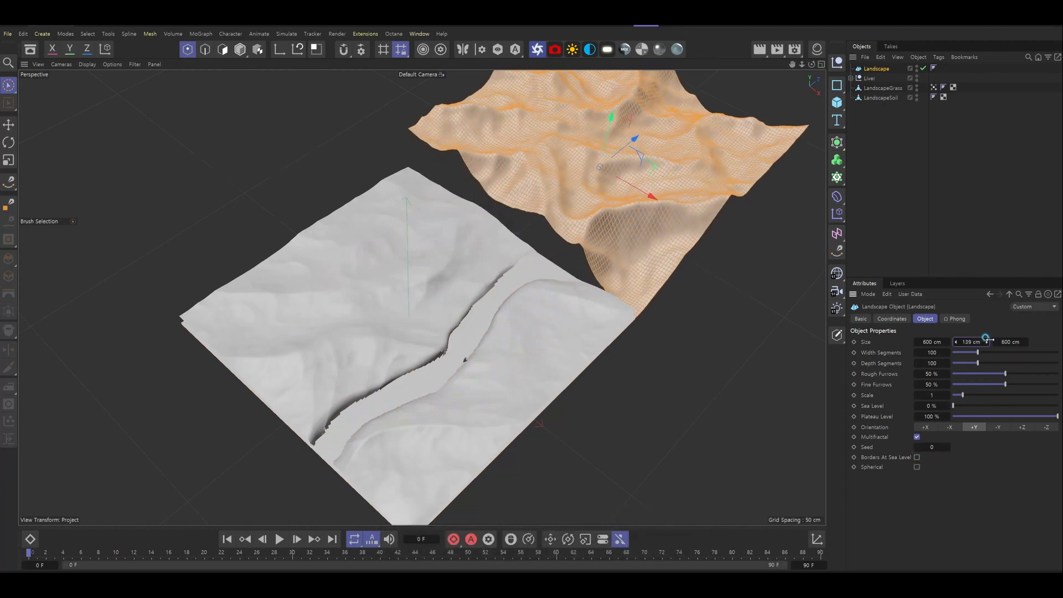
{"action": "left_click_drag", "start_coordinate": [601, 114], "coordinate": [591, 161]}
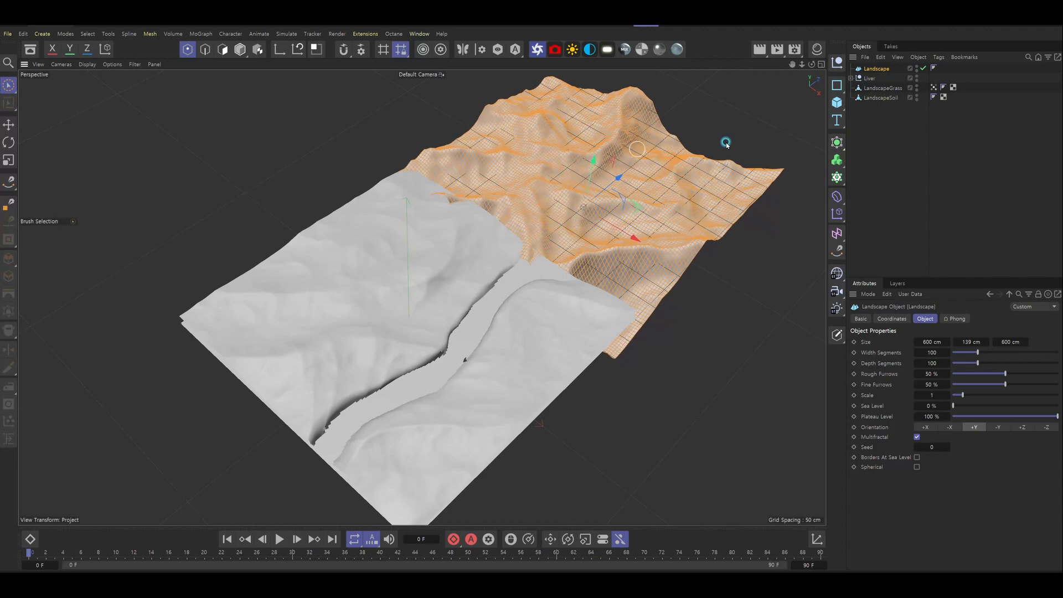
Step: Rename the new landscape LandscapeMountain and place it just below Liver in the object hierarchy
{"action": "left_click", "coordinate": [876, 131]}
{"action": "left_click", "coordinate": [879, 69]}
{"action": "double_click", "coordinate": [886, 69]}
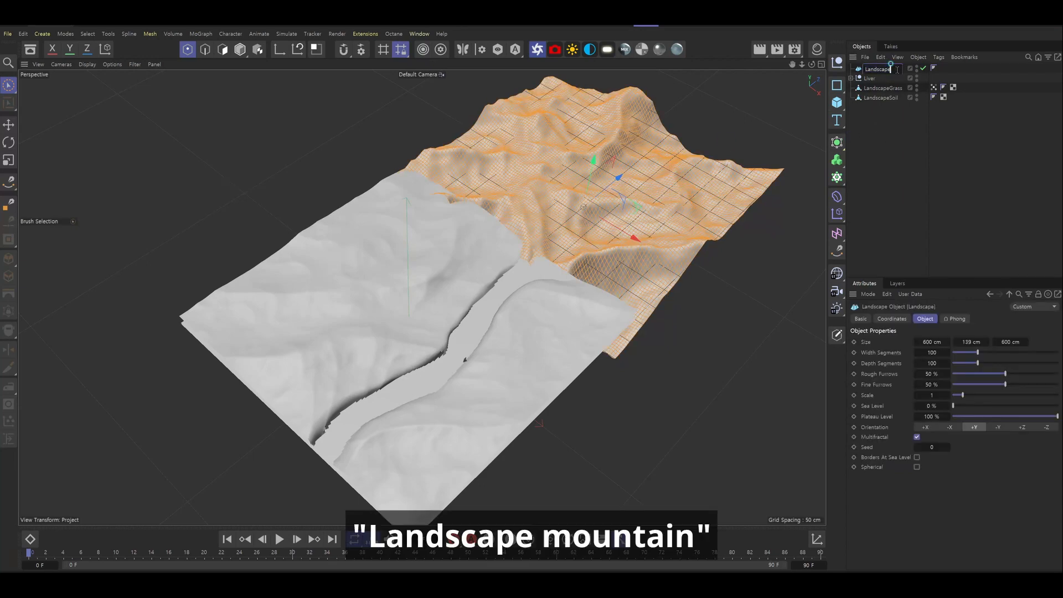
{"action": "type", "text": "Mountain"}
{"action": "left_click", "coordinate": [909, 77]}
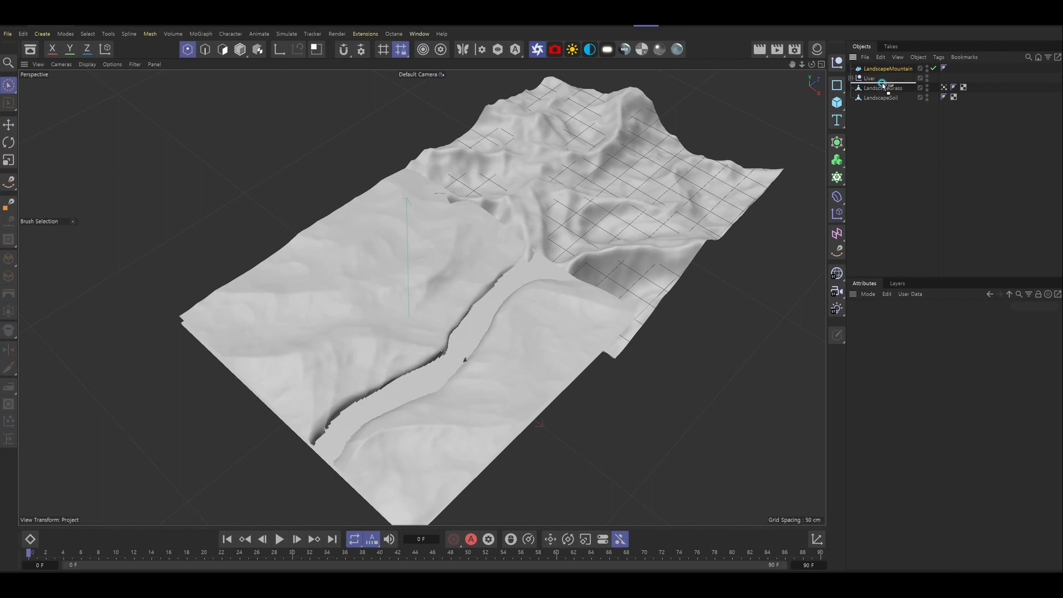
Step: Duplicate LandscapeSoil to have LandscapeSoil1 and LandscapeSoil.2, and group all objects from LandscapeMountain to LandscapeSoil1 under a null
{"action": "left_click_drag", "start_coordinate": [883, 86], "coordinate": [886, 94]}
{"action": "left_click", "coordinate": [886, 78]}
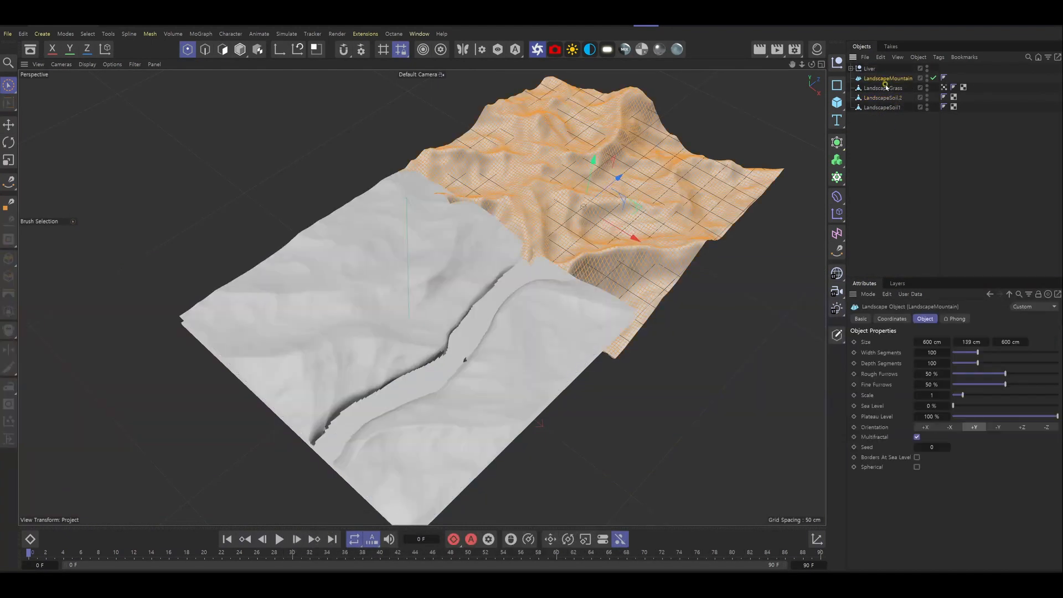
{"action": "left_click", "coordinate": [886, 107], "text": "shift"}
{"action": "key", "text": "alt+g"}
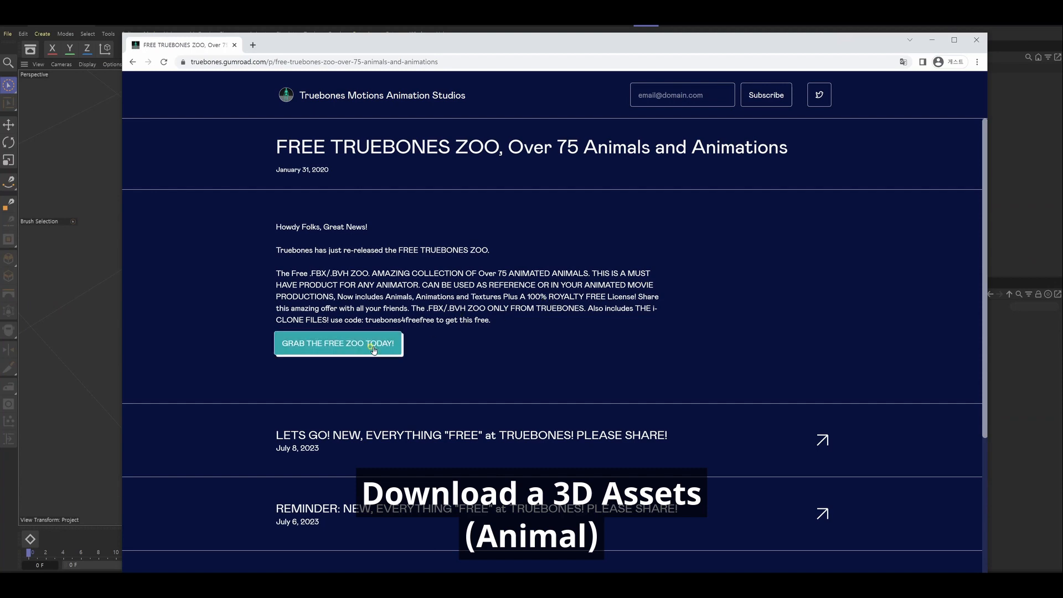
Step: Get the free Truebones Zoo pack from its web page and merge Crocodile-SleepLoop.fbx into the Cinema 4D scene with the default FBX import settings
{"action": "left_click", "coordinate": [337, 344]}
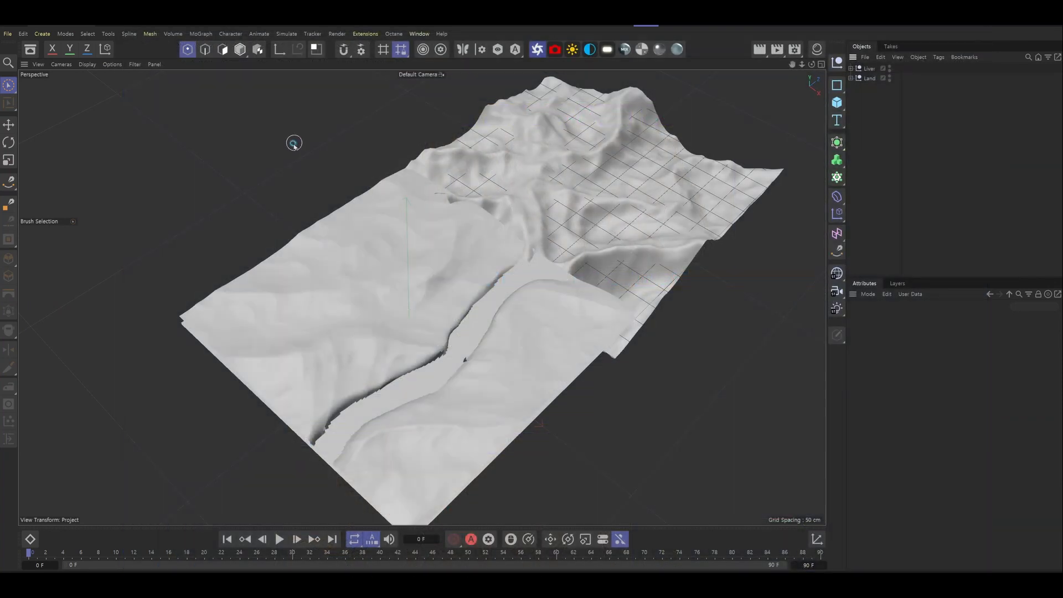
{"action": "left_click", "coordinate": [8, 33]}
{"action": "left_click", "coordinate": [33, 87]}
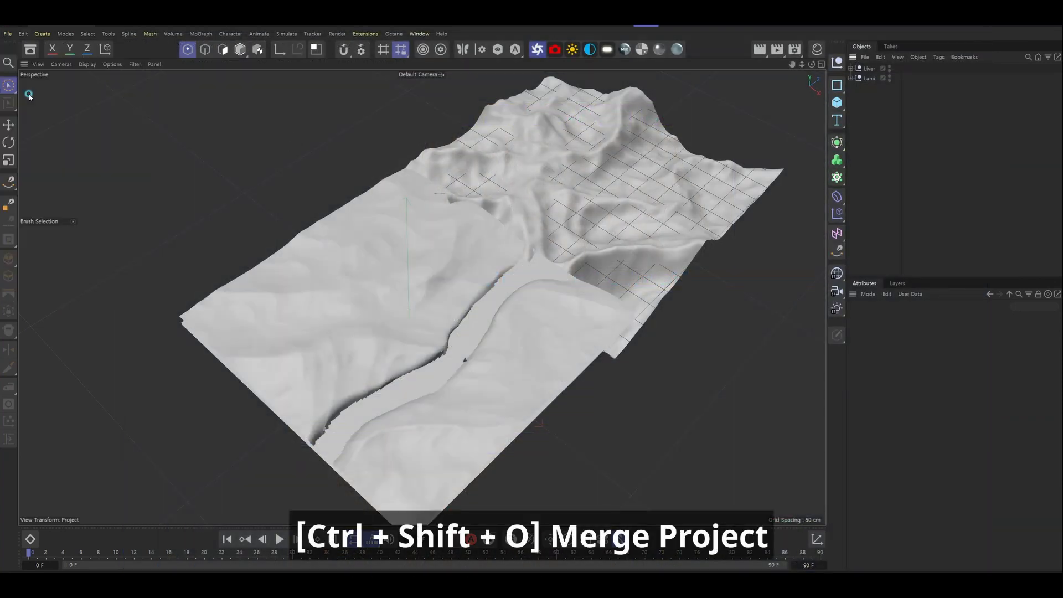
{"action": "double_click", "coordinate": [467, 255]}
{"action": "left_click", "coordinate": [634, 238]}
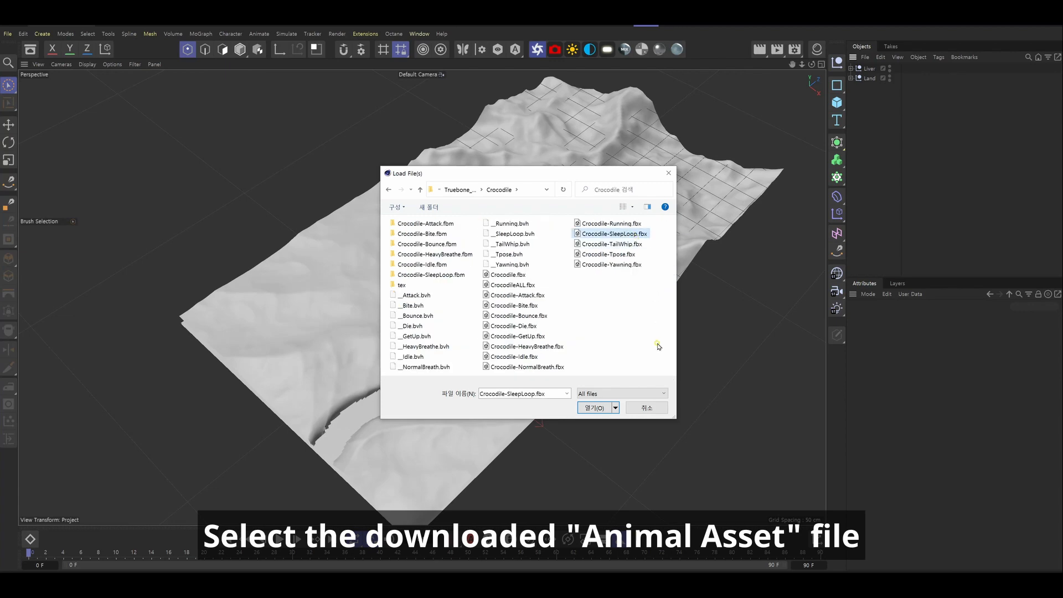
{"action": "left_click", "coordinate": [595, 408]}
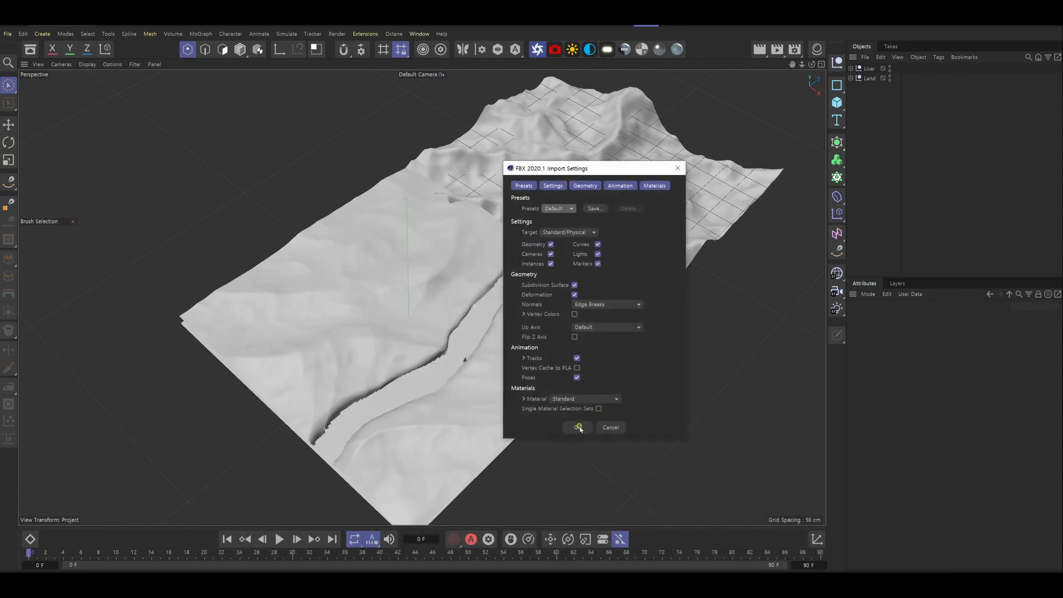
{"action": "left_click", "coordinate": [579, 427]}
Step: Group the imported U3DMesh and Hips objects under a null named Crocodile and hide it in both viewport and render
{"action": "left_click", "coordinate": [868, 78]}
{"action": "left_click", "coordinate": [873, 68], "text": "shift"}
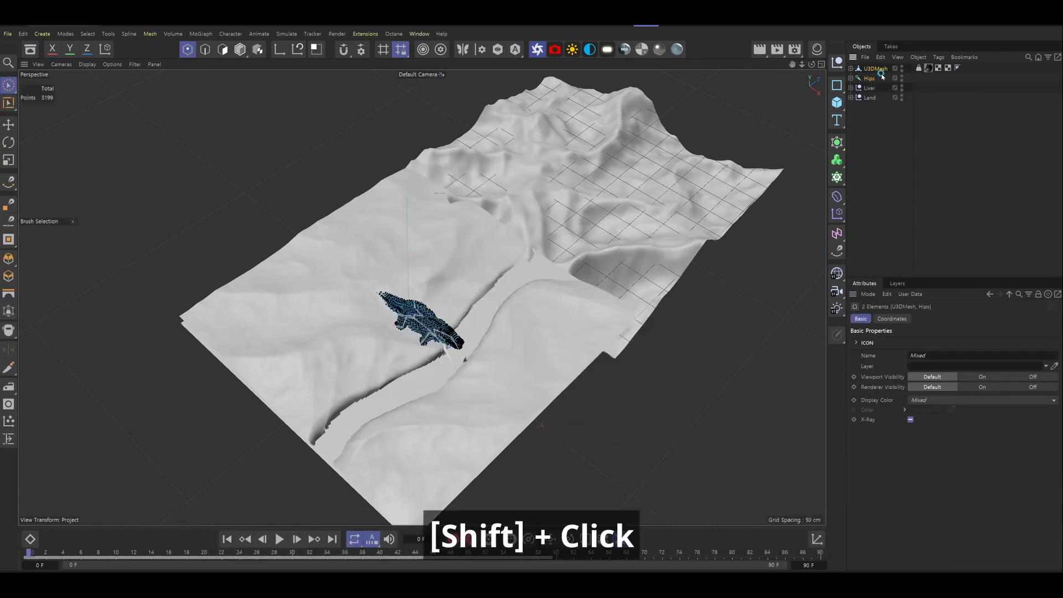
{"action": "key", "text": "alt+g"}
{"action": "double_click", "coordinate": [869, 70]}
{"action": "type", "text": "Crocodile"}
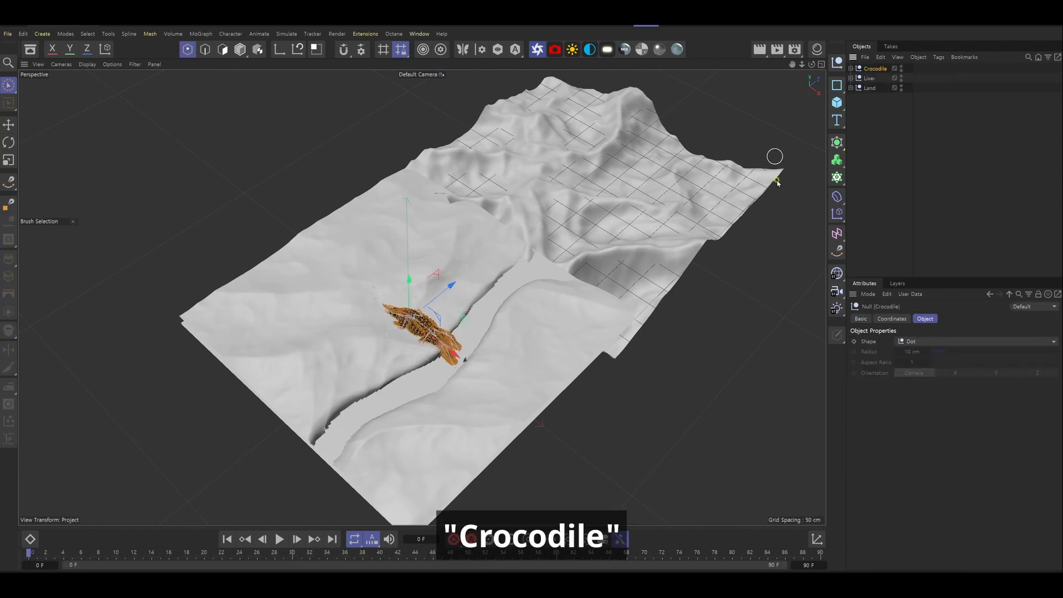
{"action": "left_click", "coordinate": [778, 182]}
{"action": "left_click", "coordinate": [901, 67], "text": "alt"}
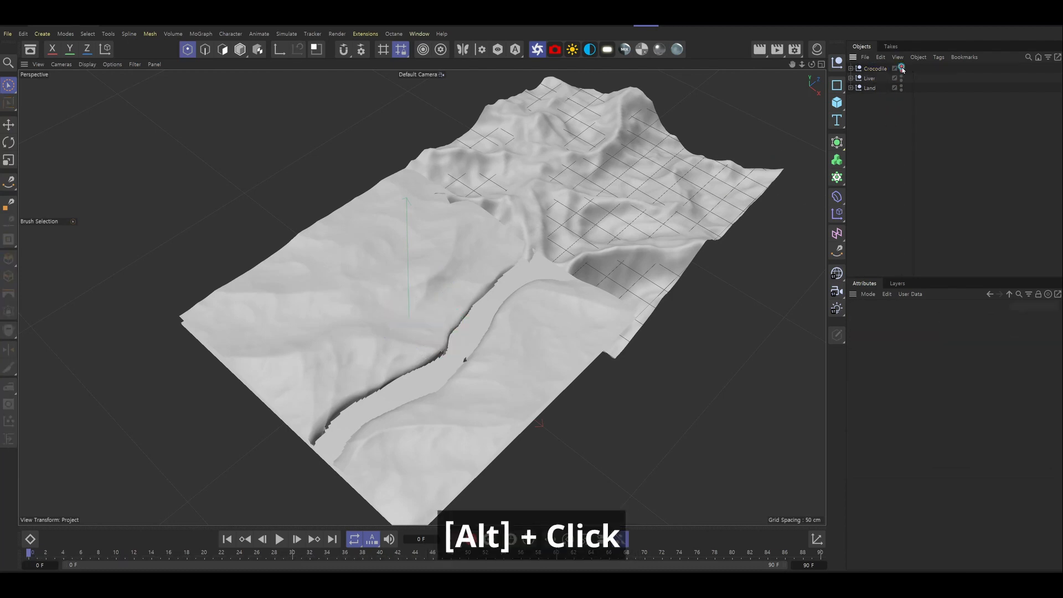
Step: Change the scene's renderer in the render settings
{"action": "key", "text": "ctrl+b"}
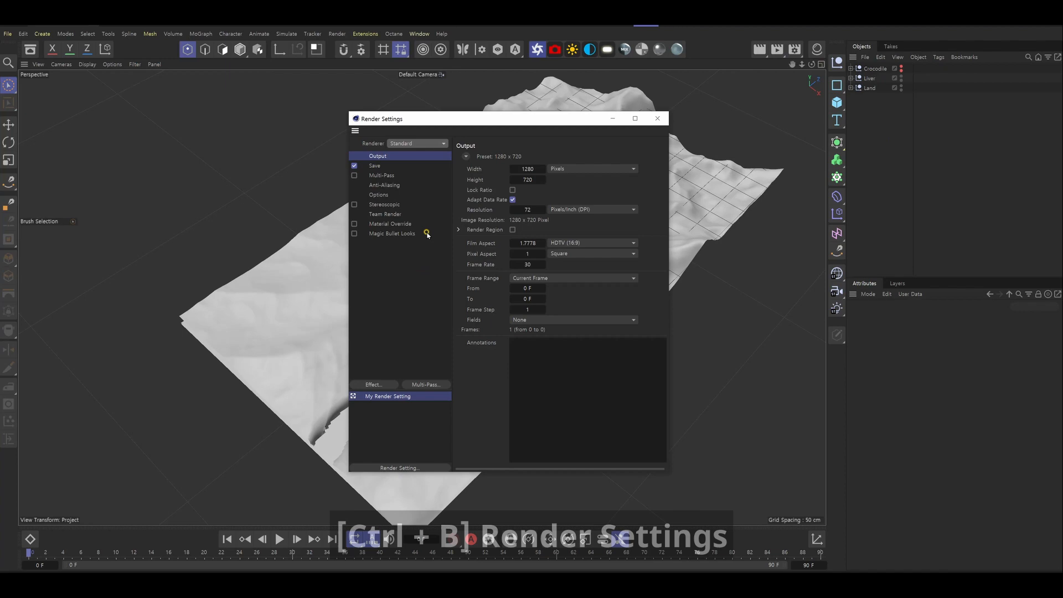
{"action": "left_click", "coordinate": [429, 144]}
{"action": "left_click", "coordinate": [421, 197]}
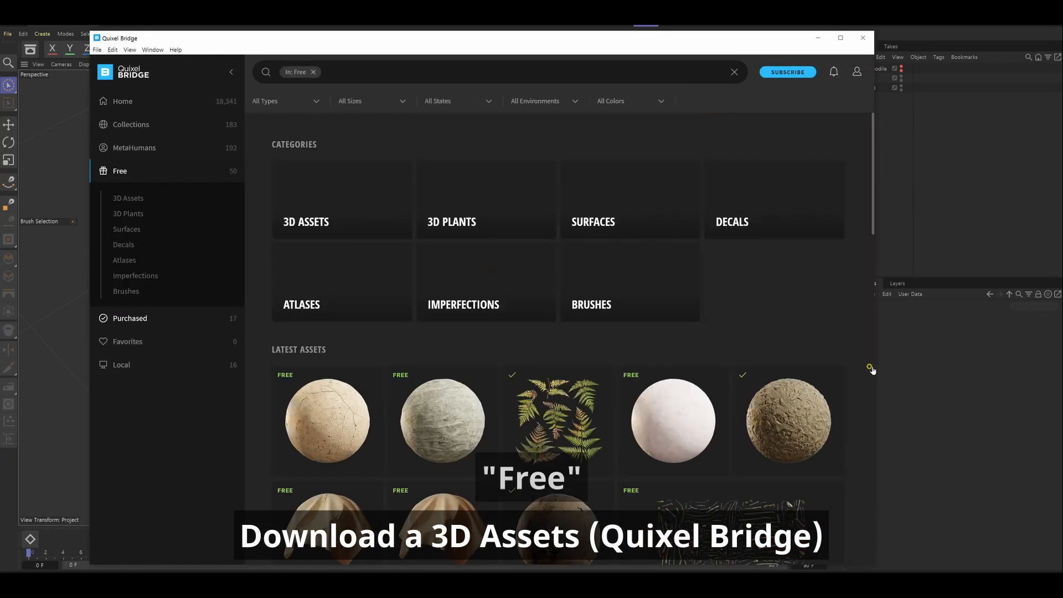
Step: Download the free Old Concrete surface from Quixel Bridge at 4K resolution and export it to Cinema 4D
{"action": "scroll", "coordinate": [872, 369], "scroll_direction": "down", "scroll_amount": 10}
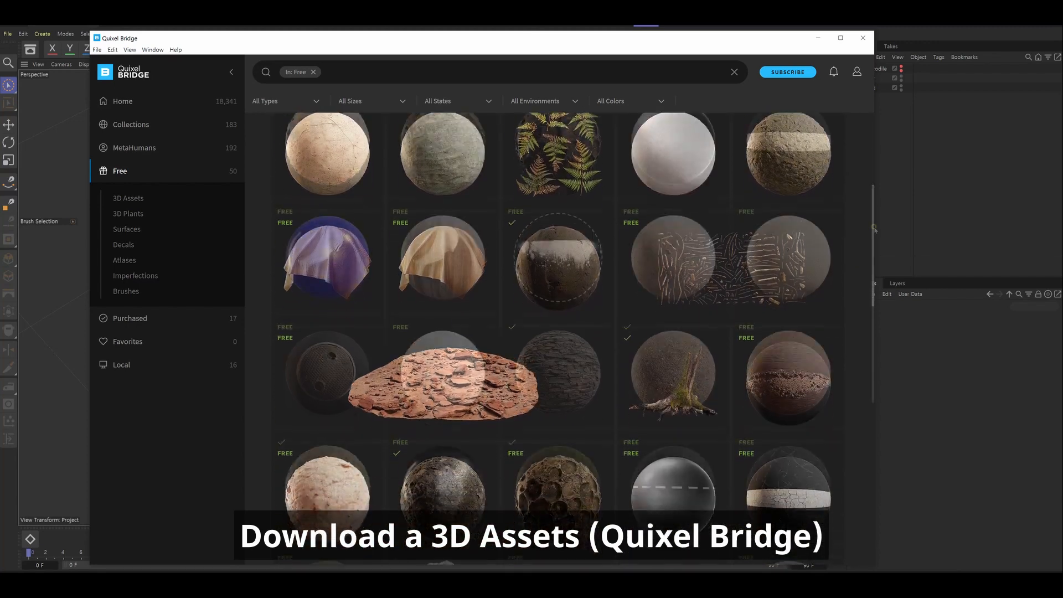
{"action": "left_click", "coordinate": [696, 545]}
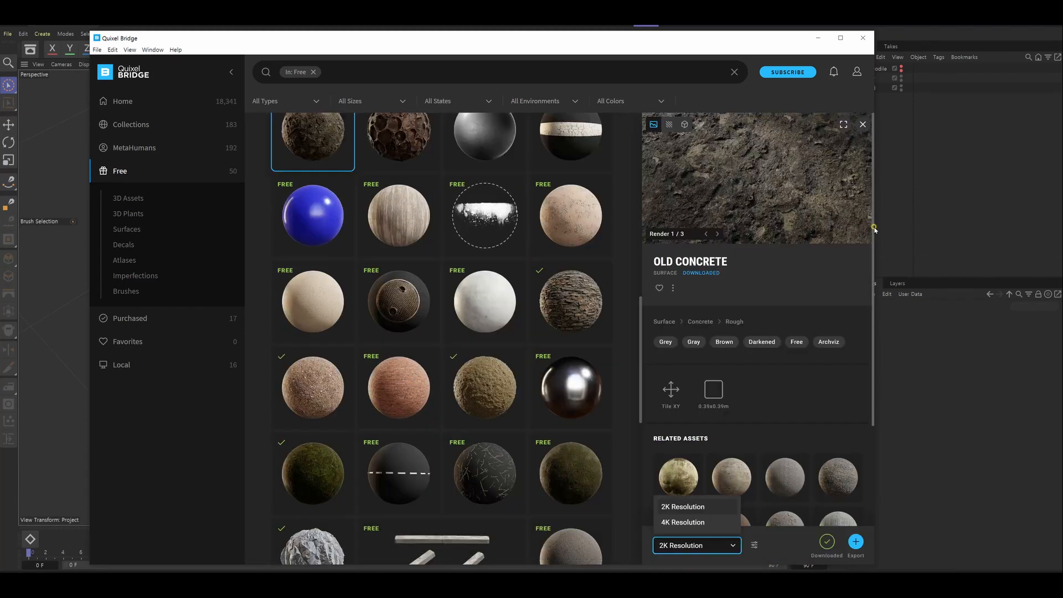
{"action": "left_click", "coordinate": [692, 521]}
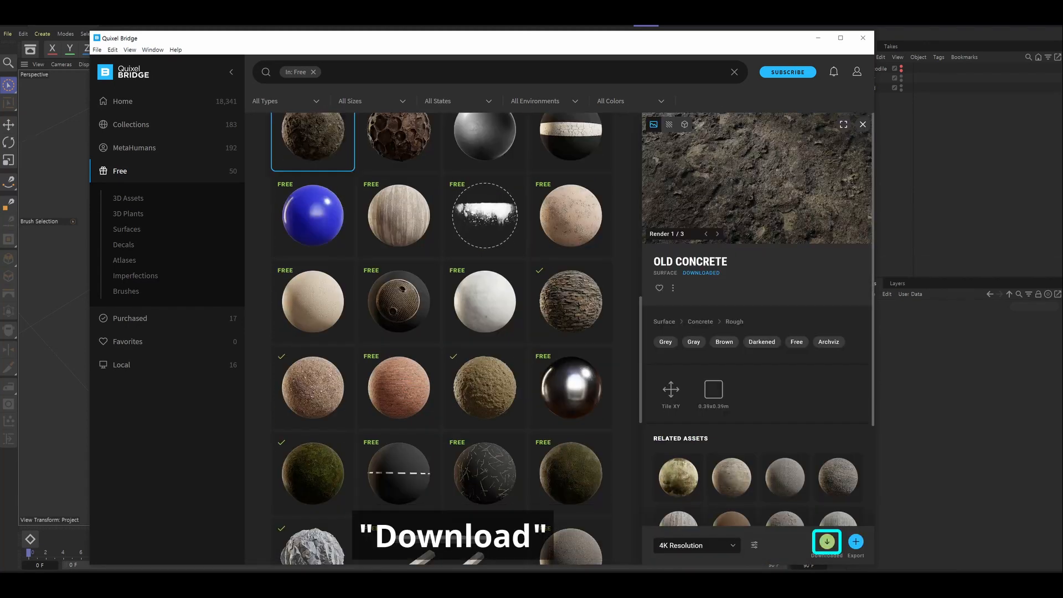
{"action": "left_click", "coordinate": [826, 541]}
Step: Download the Icelandic Jagged Slate Rock surface at 4K resolution and export it to Cinema 4D
{"action": "scroll", "coordinate": [630, 371], "scroll_direction": "down", "scroll_amount": 4}
{"action": "scroll", "coordinate": [630, 372], "scroll_direction": "down", "scroll_amount": 1}
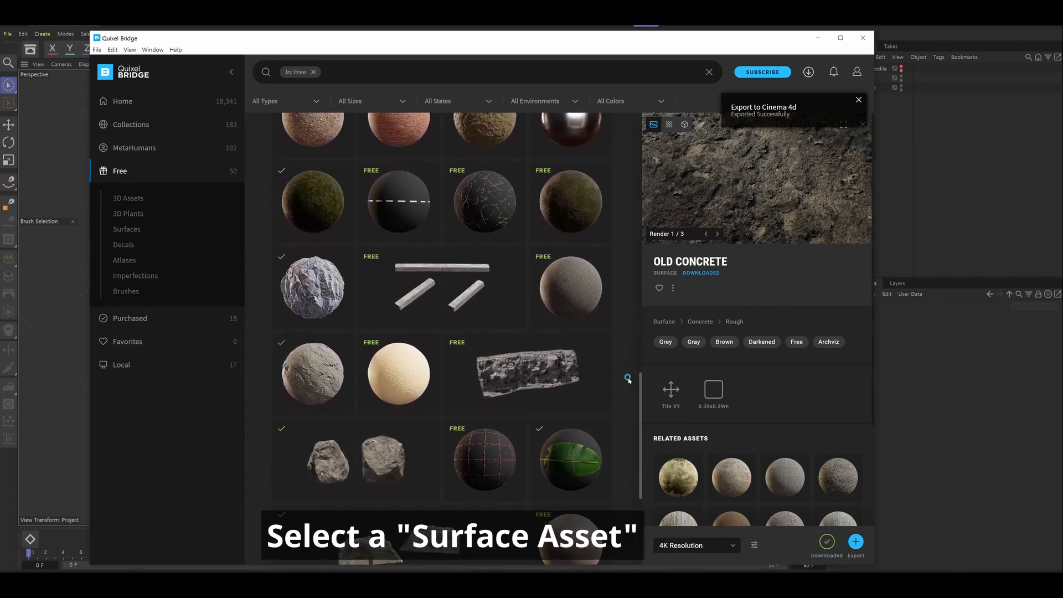
{"action": "left_click", "coordinate": [313, 288]}
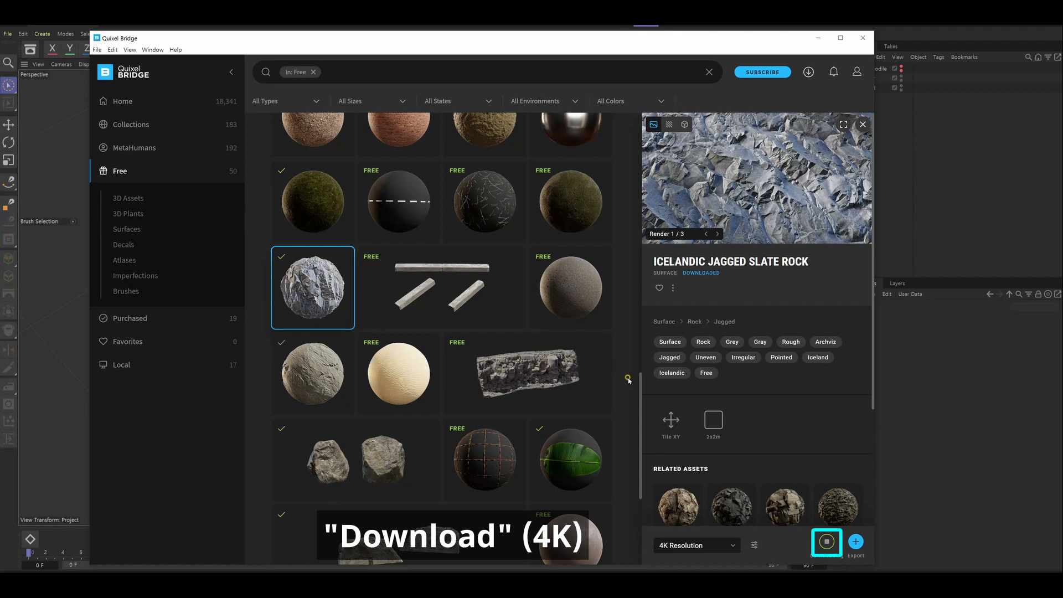
Step: Download the Huge Icelandic Lava Cliff 3D asset at 2K resolution and export it to Cinema 4D
{"action": "scroll", "coordinate": [628, 380], "scroll_direction": "down", "scroll_amount": 2}
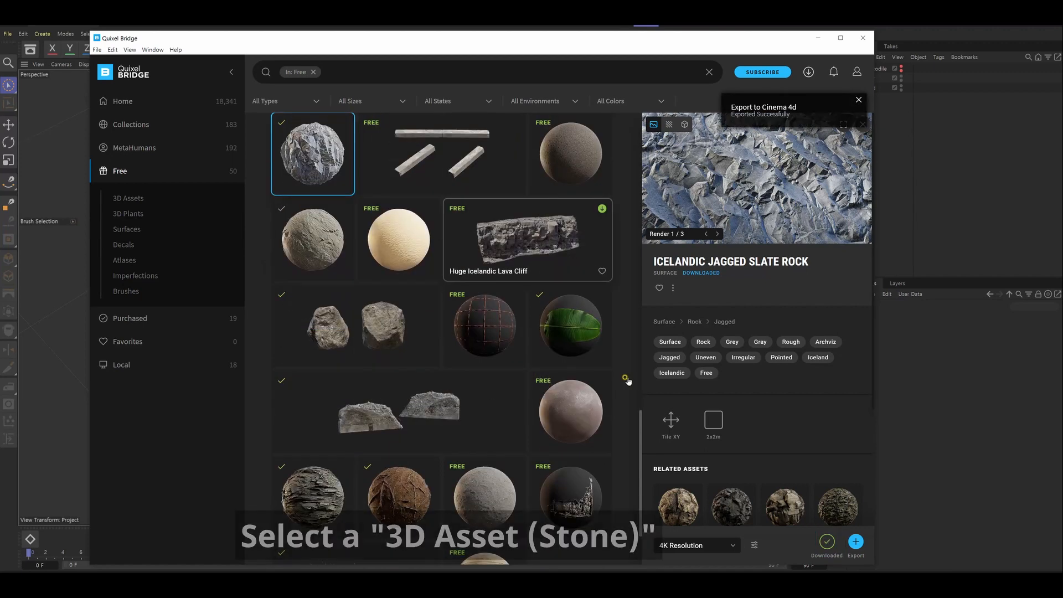
{"action": "left_click", "coordinate": [528, 240]}
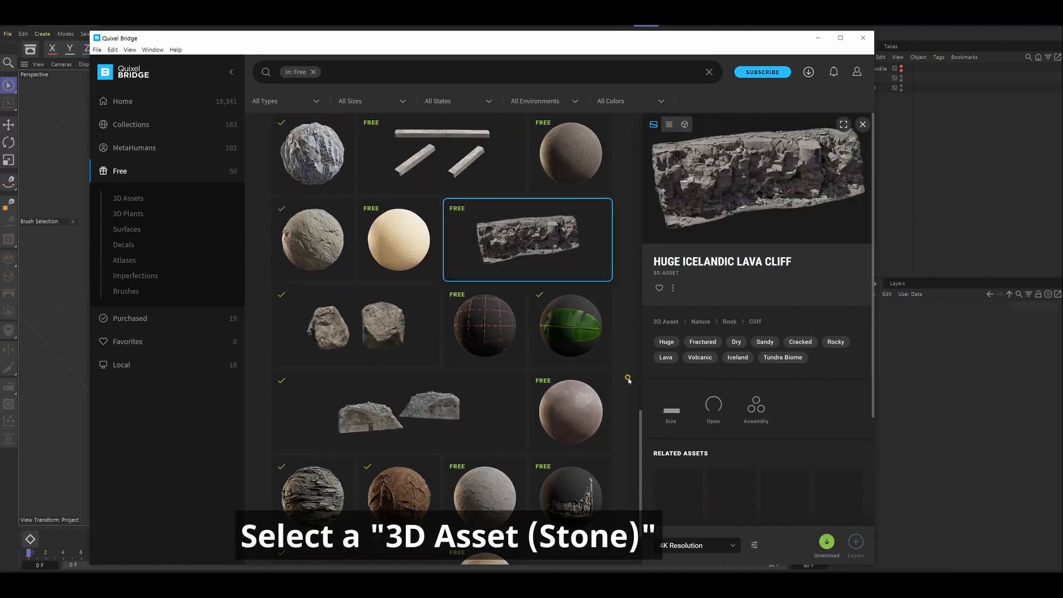
{"action": "left_click", "coordinate": [696, 545]}
{"action": "left_click", "coordinate": [681, 489]}
{"action": "left_click", "coordinate": [827, 541]}
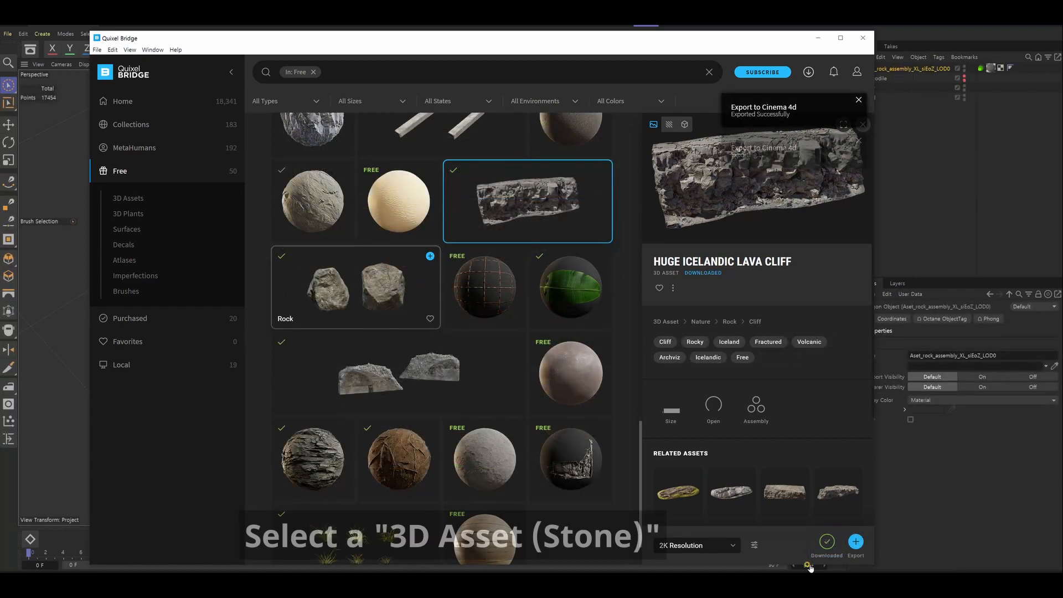
Step: Download the Rock, Broken Wall and Ribbon Grass 3D assets and export them to Cinema 4D
{"action": "left_click", "coordinate": [355, 287]}
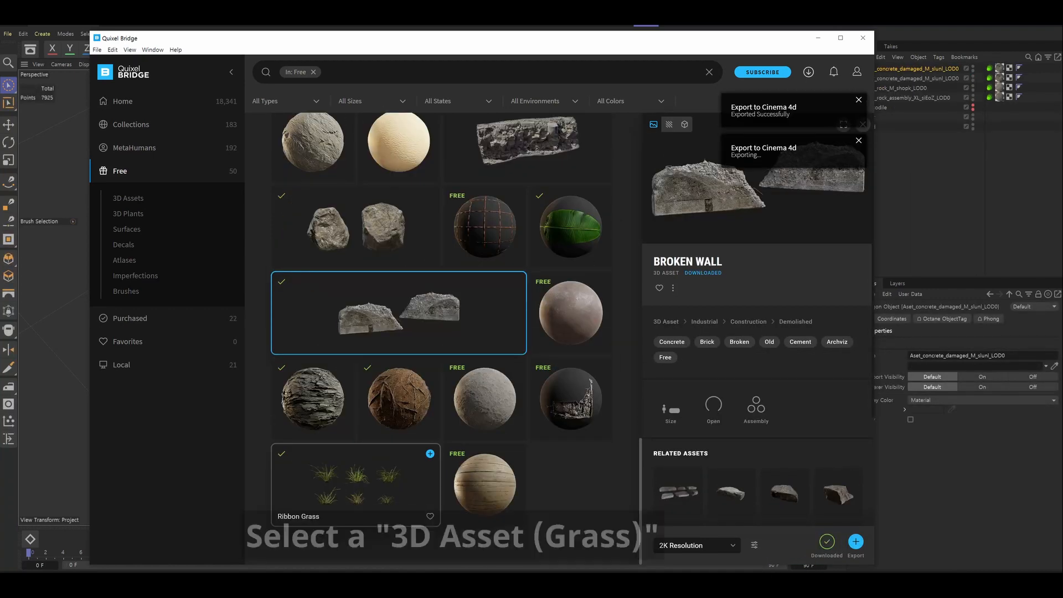
{"action": "left_click", "coordinate": [355, 481]}
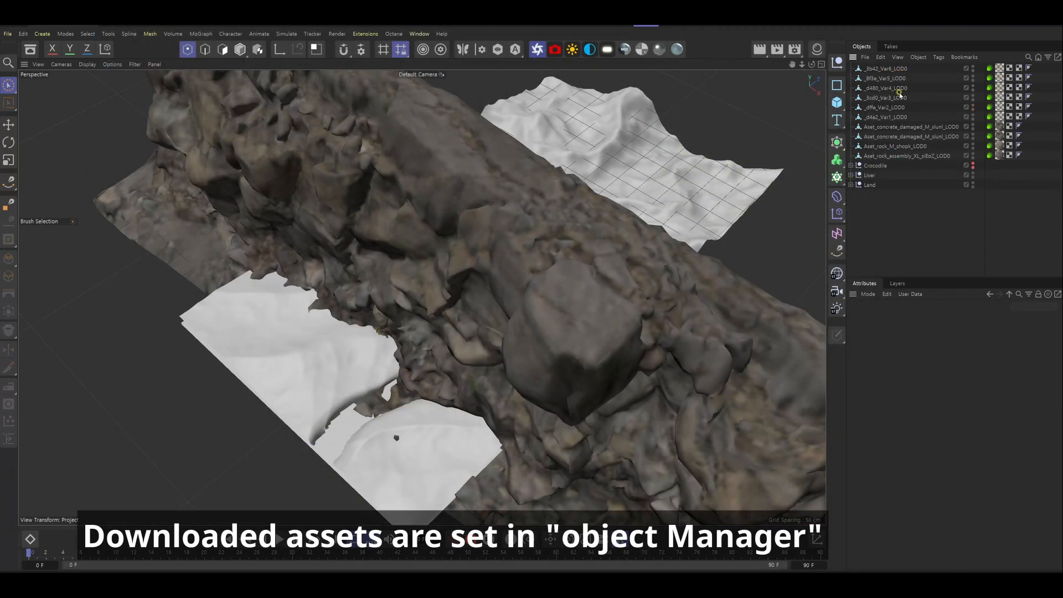
Step: Group the six grass variation objects under a null named Grass and hide it in both viewport and render
{"action": "left_click", "coordinate": [875, 69]}
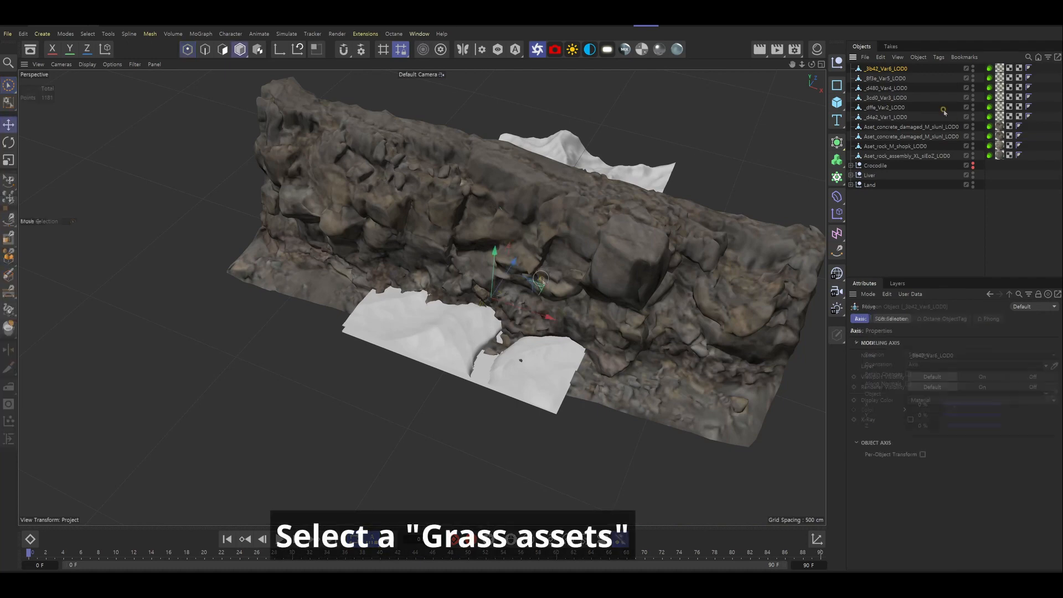
{"action": "left_click", "coordinate": [884, 117], "text": "shift"}
{"action": "key", "text": "alt+g"}
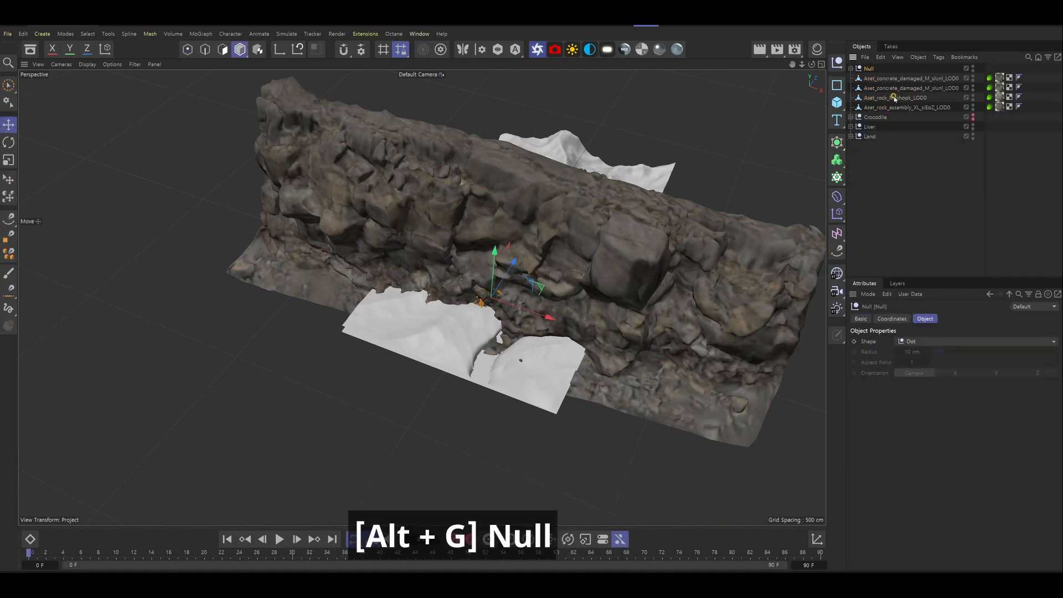
{"action": "double_click", "coordinate": [867, 68]}
{"action": "type", "text": "Grass"}
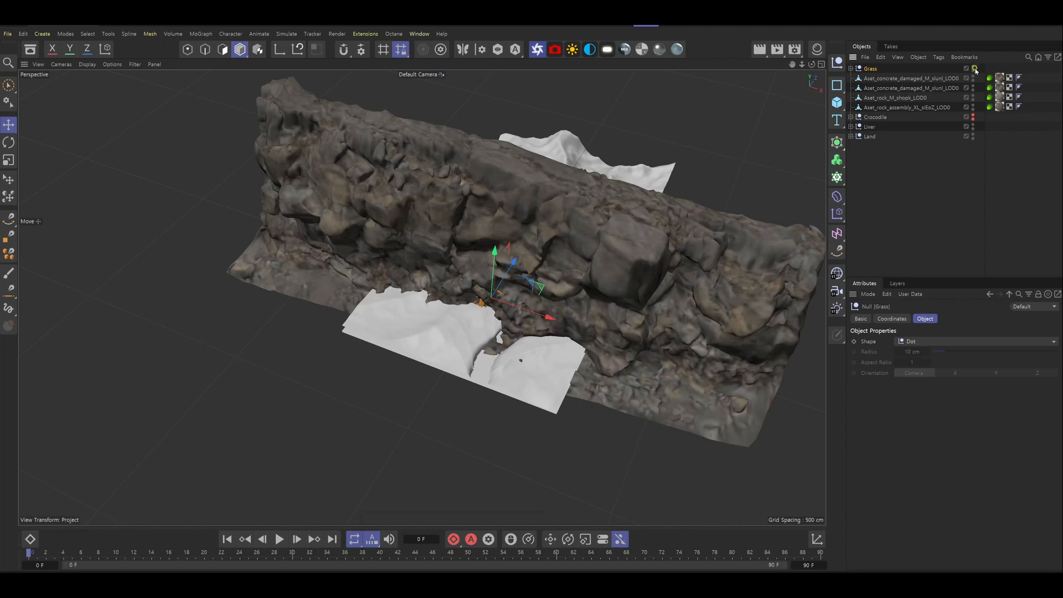
{"action": "left_click", "coordinate": [973, 68], "text": "alt"}
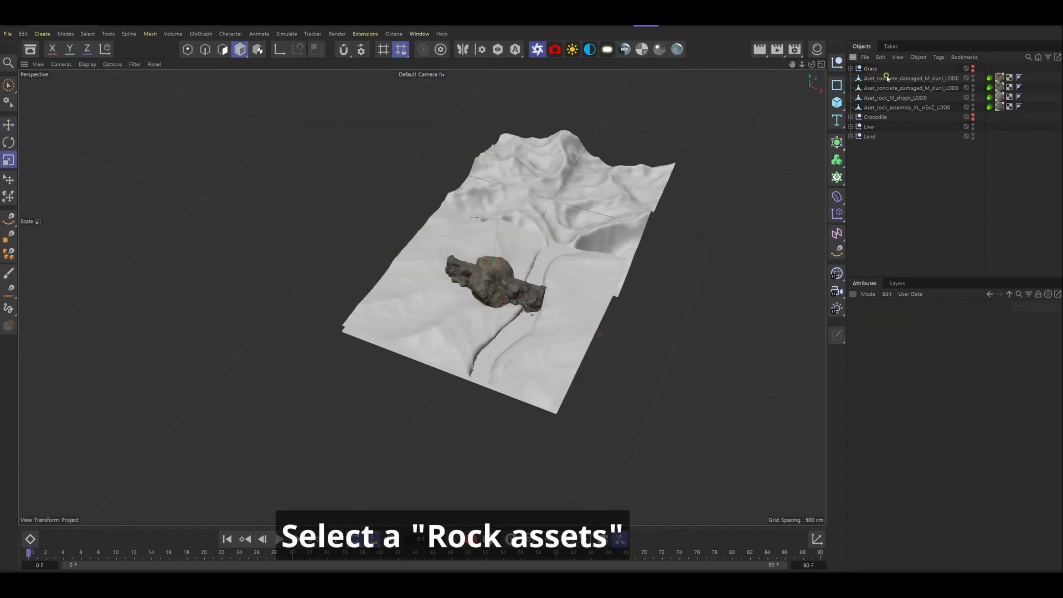
Step: Group the two damaged concrete and two rock assets under a null named Rock and hide it in both viewport and render
{"action": "left_click", "coordinate": [888, 79]}
{"action": "left_click", "coordinate": [886, 107], "text": "shift"}
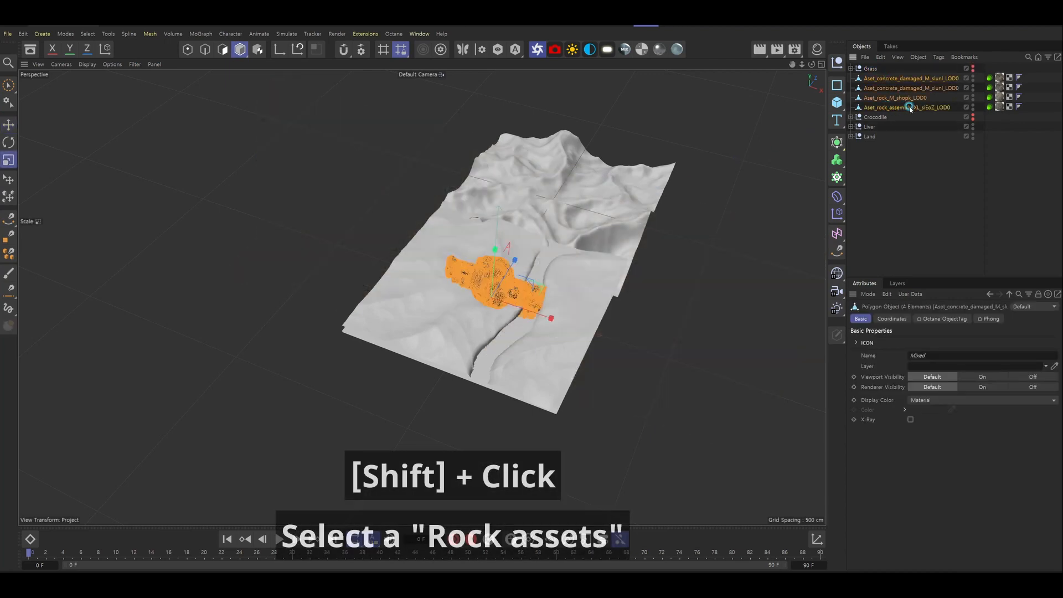
{"action": "key", "text": "alt+g"}
{"action": "double_click", "coordinate": [869, 79]}
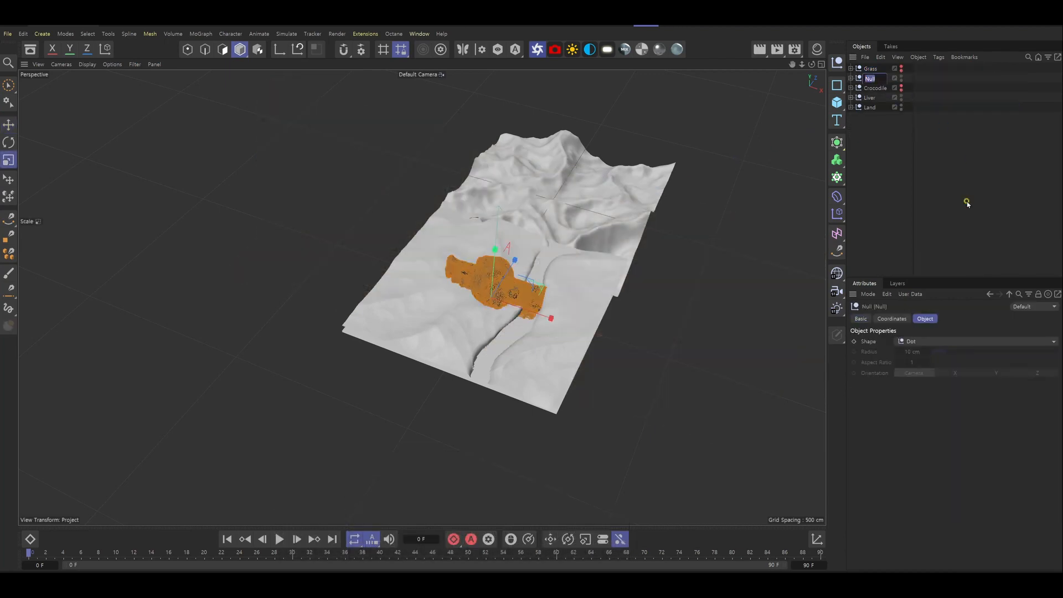
{"action": "type", "text": "Rock"}
{"action": "left_click", "coordinate": [902, 78], "text": "alt"}
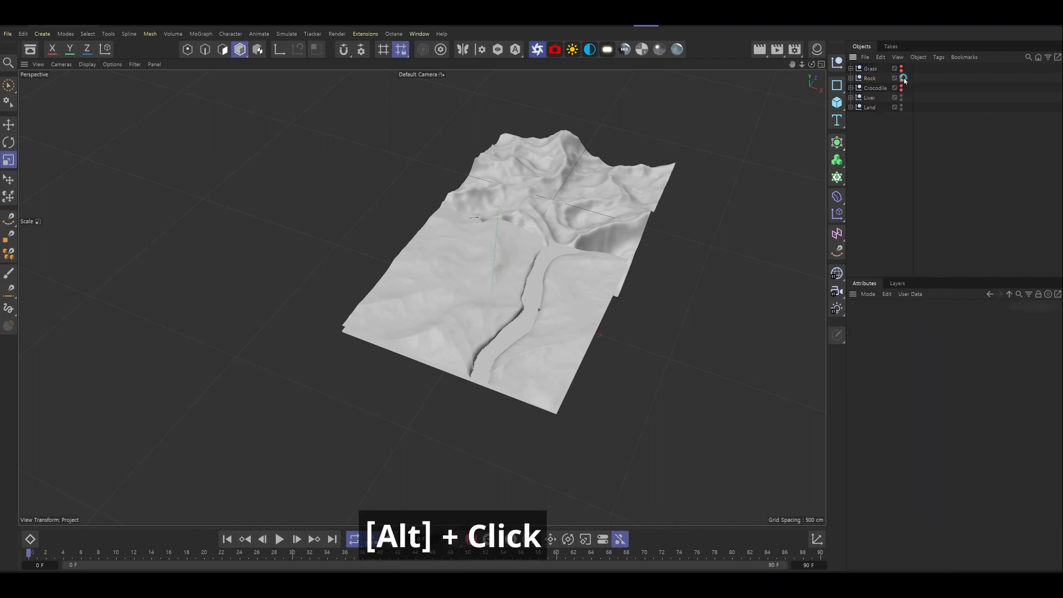
Step: Open the Octane Live Viewer window and start the live render of the scene
{"action": "left_click", "coordinate": [394, 33]}
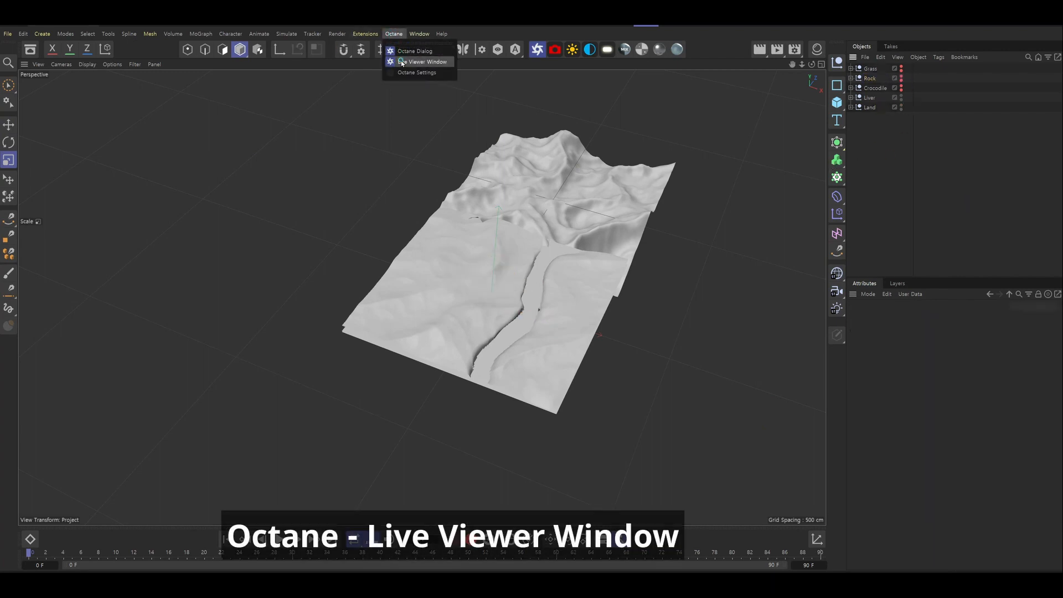
{"action": "left_click", "coordinate": [421, 62]}
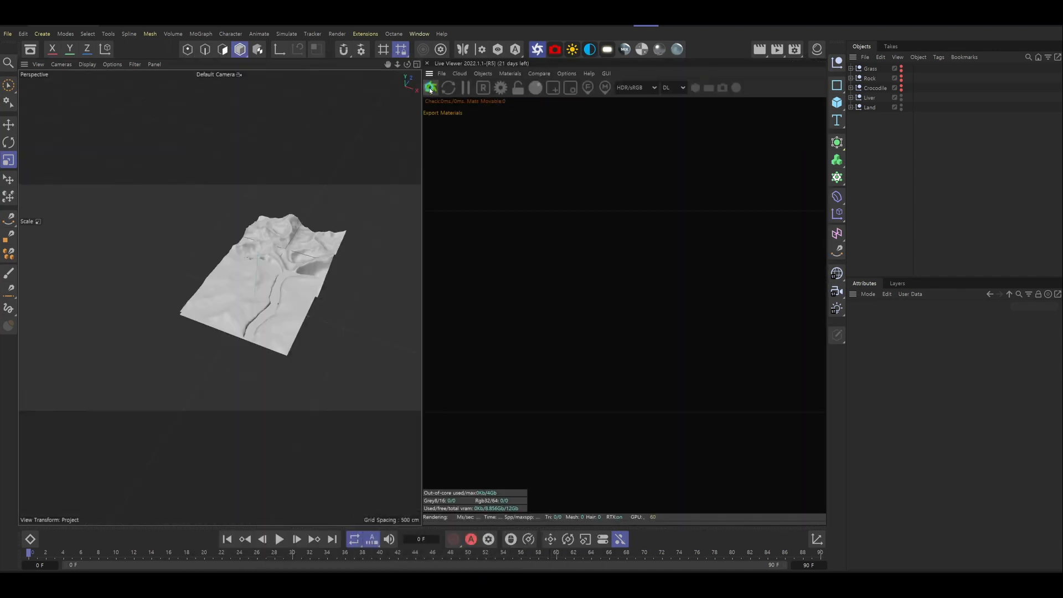
{"action": "left_click", "coordinate": [430, 88]}
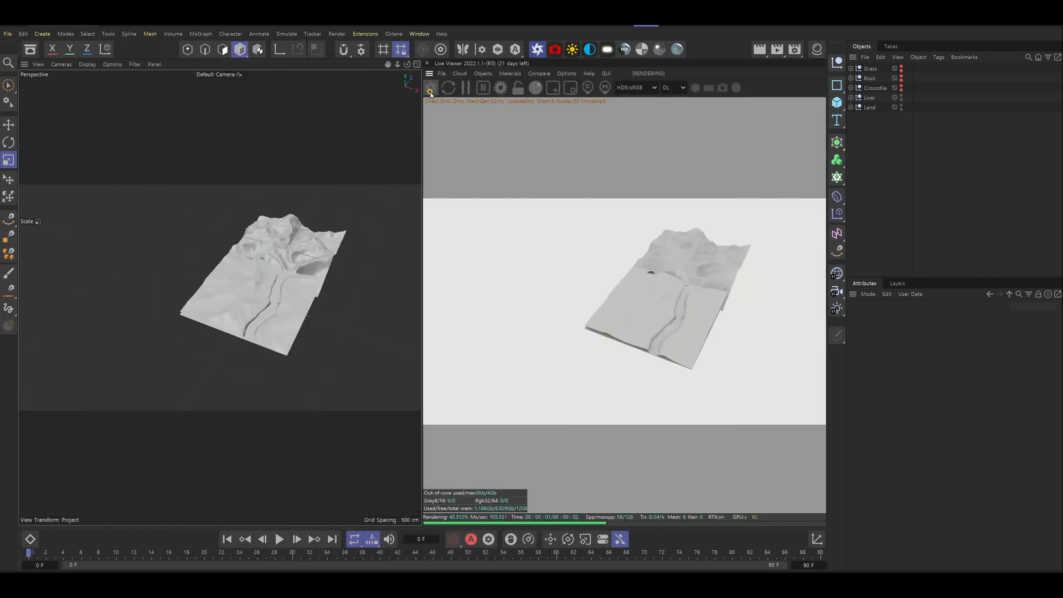
Step: Show the Material Manager and rename the imported crocodile material Crocodile
{"action": "left_click", "coordinate": [816, 49]}
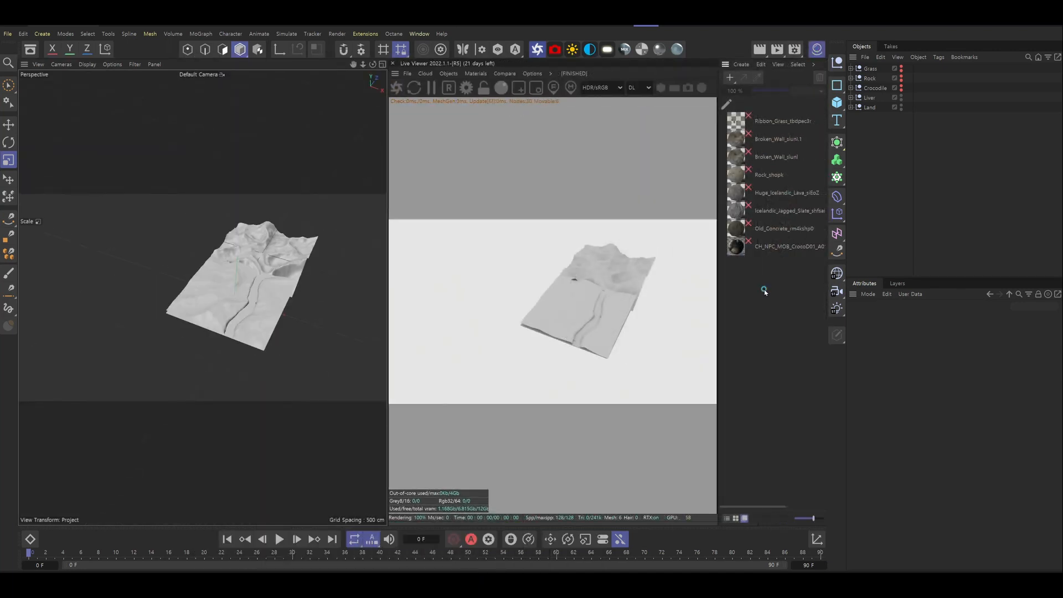
{"action": "left_click", "coordinate": [768, 246]}
{"action": "double_click", "coordinate": [768, 246]}
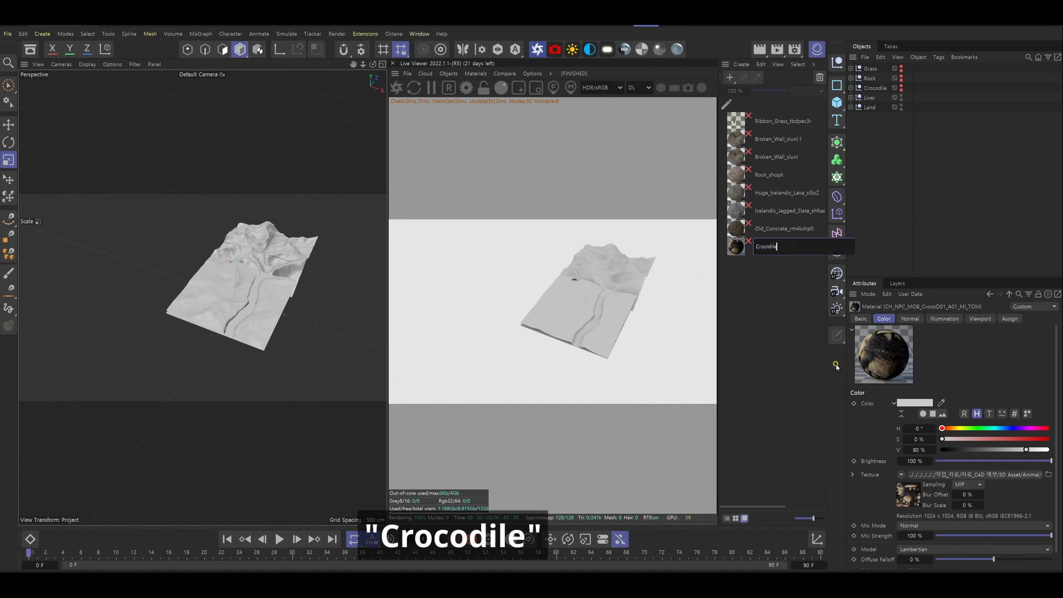
{"action": "key", "text": "Return"}
{"action": "left_click", "coordinate": [800, 332]}
Step: Rename the Old Concrete material Soil
{"action": "double_click", "coordinate": [780, 229]}
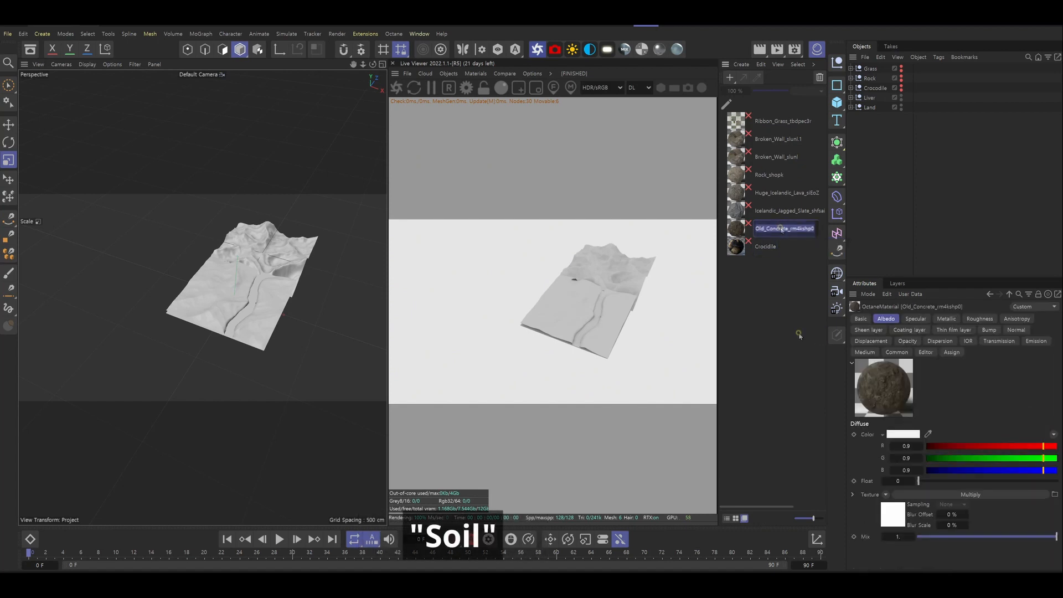
{"action": "type", "text": "Soil"}
{"action": "key", "text": "Return"}
Step: Rename the Icelandic Jagged Slate material Rock_Land and the Huge Icelandic Lava material Rock1
{"action": "left_click", "coordinate": [774, 211]}
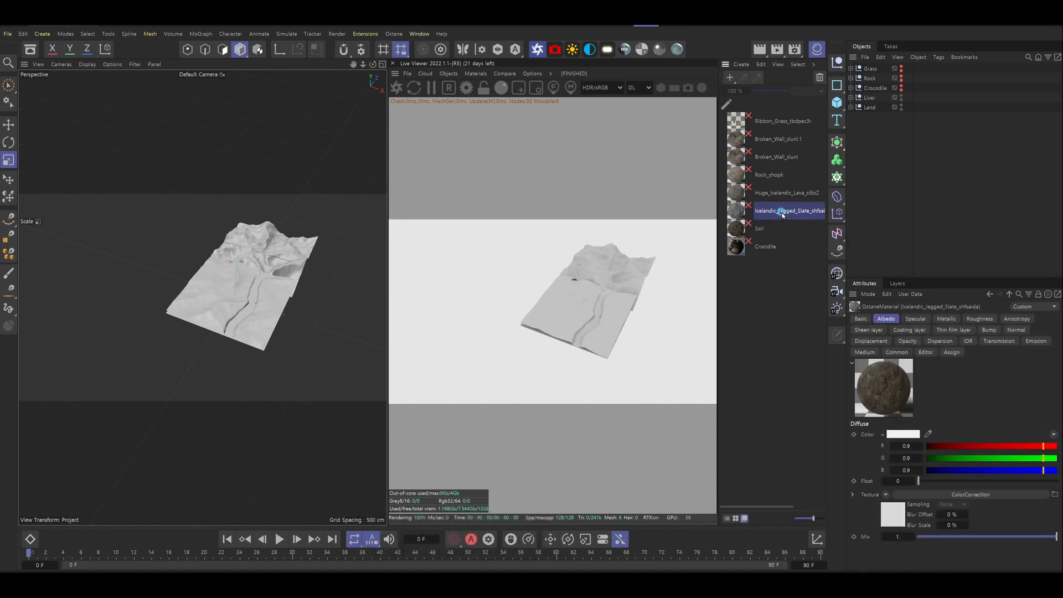
{"action": "double_click", "coordinate": [774, 211]}
{"action": "type", "text": "R"}
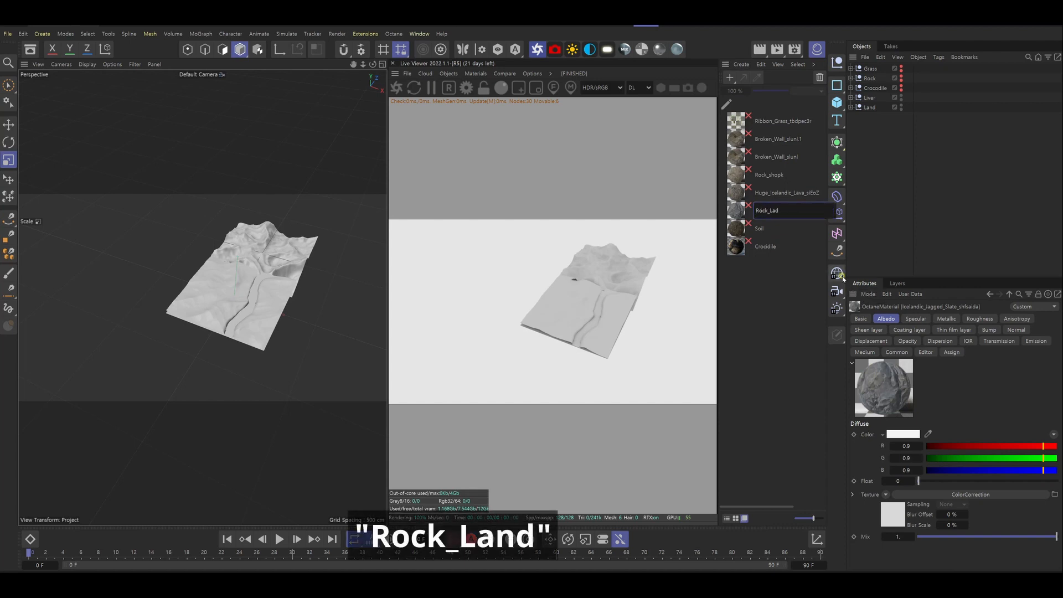
{"action": "type", "text": "ock_Land"}
{"action": "key", "text": "Return"}
{"action": "double_click", "coordinate": [786, 193]}
{"action": "type", "text": "Rock1"}
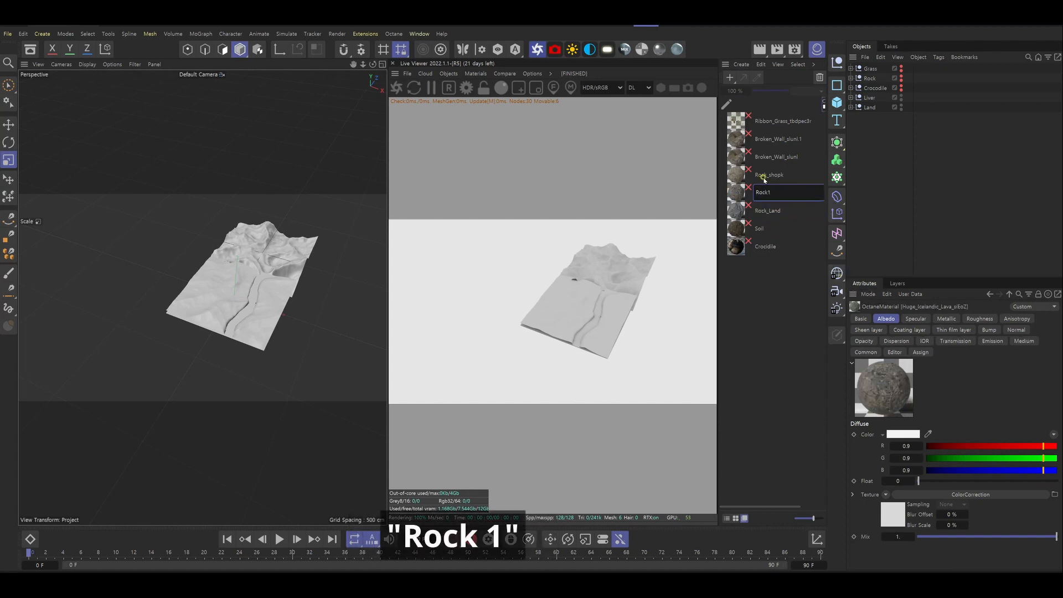
Step: Rename the Rock_shopk material Rock2
{"action": "key", "text": "ctrl+a"}
{"action": "key", "text": "ctrl+c"}
{"action": "double_click", "coordinate": [771, 175]}
{"action": "key", "text": "ctrl+v"}
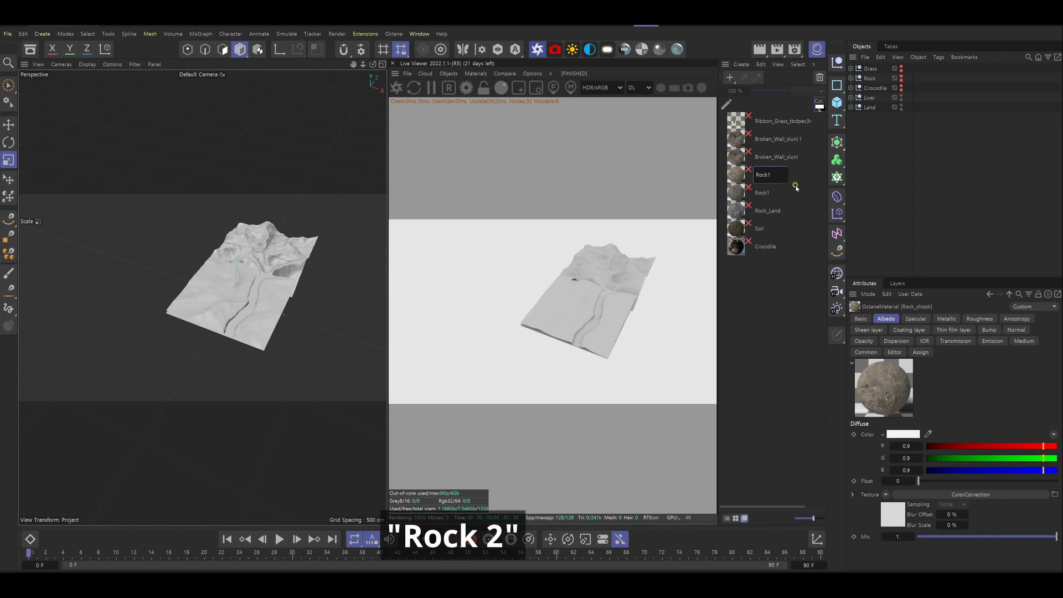
{"action": "type", "text": "2"}
{"action": "key", "text": "Left"}
{"action": "key", "text": "BackSpace"}
Step: Rename the two Broken_Wall materials Rock3 and Rock4
{"action": "double_click", "coordinate": [792, 161]}
{"action": "key", "text": "ctrl+v"}
{"action": "key", "text": "BackSpace"}
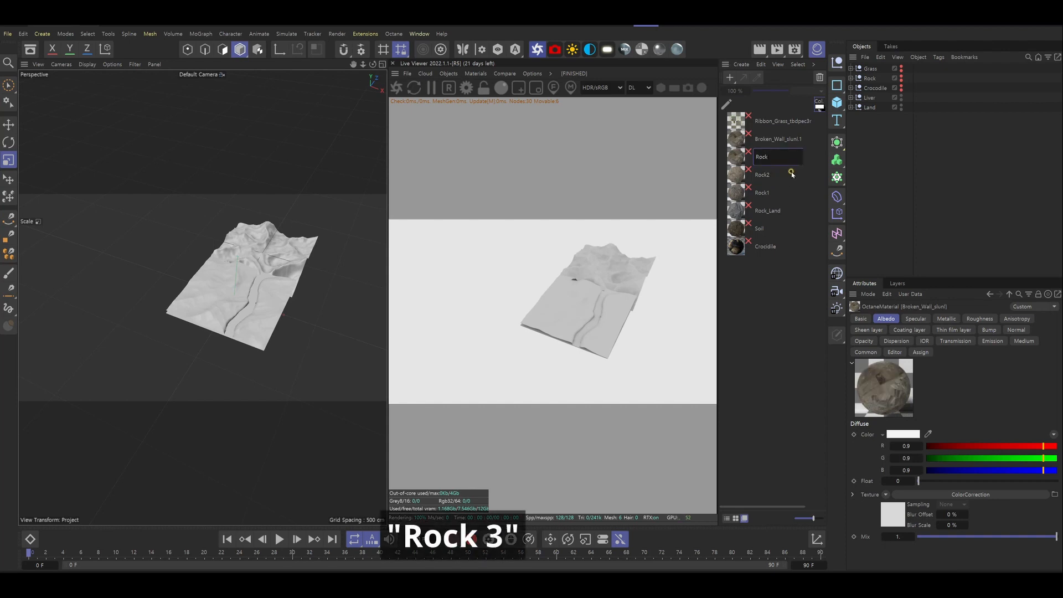
{"action": "type", "text": "3"}
{"action": "double_click", "coordinate": [778, 139]}
{"action": "key", "text": "ctrl+v"}
{"action": "key", "text": "BackSpace"}
{"action": "type", "text": "4"}
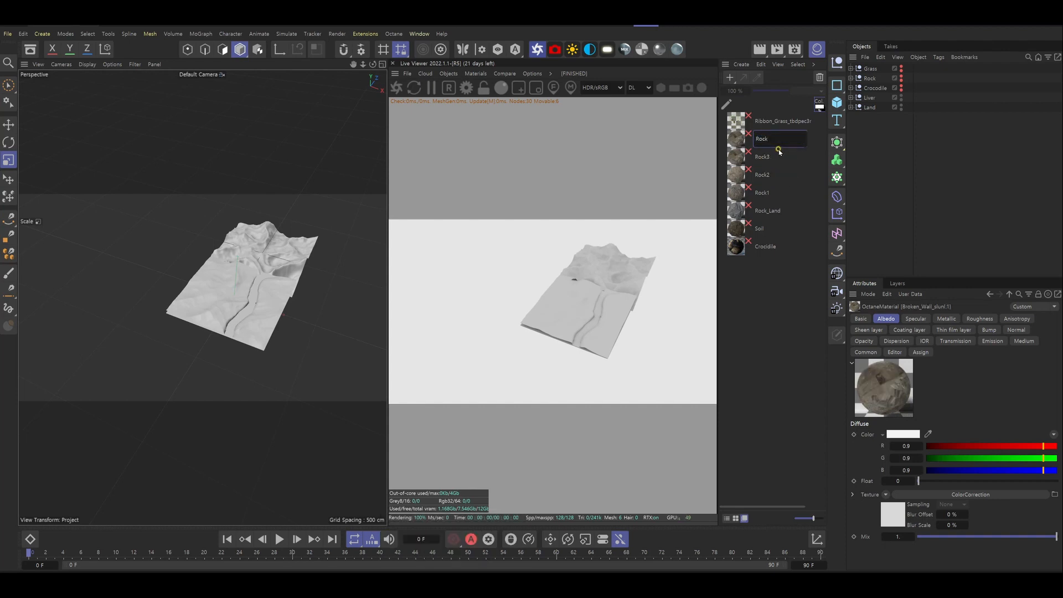
Step: Rename the Ribbon_Grass material Grass
{"action": "double_click", "coordinate": [783, 121]}
{"action": "type", "text": "Grass"}
{"action": "key", "text": "Return"}
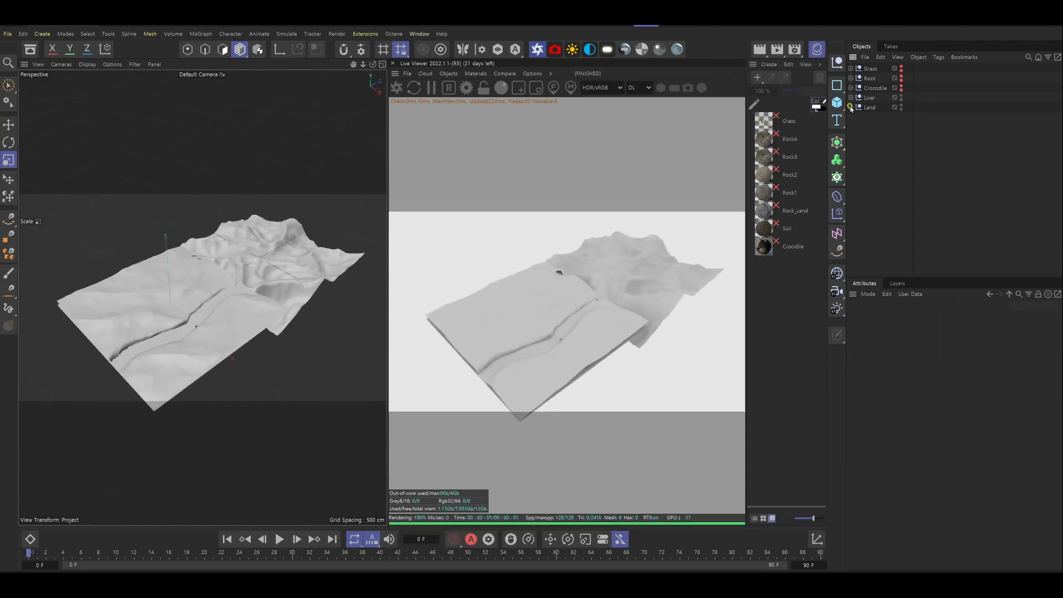
Step: Expand the Land group and apply the Soil material to the LandscapeSoil1 object
{"action": "left_click", "coordinate": [850, 107]}
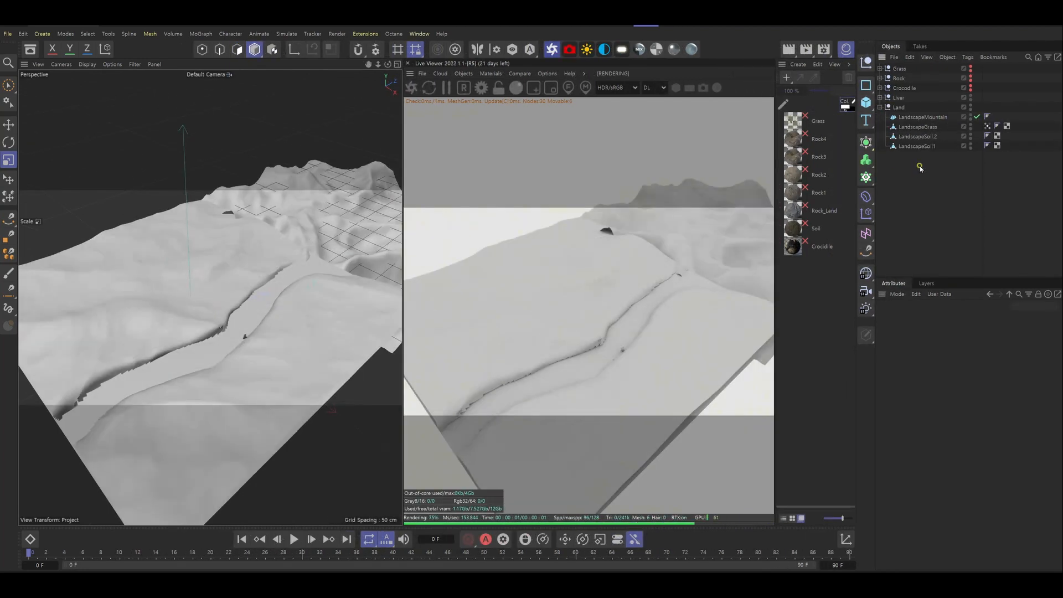
{"action": "left_click", "coordinate": [917, 147]}
{"action": "right_click", "coordinate": [795, 233]}
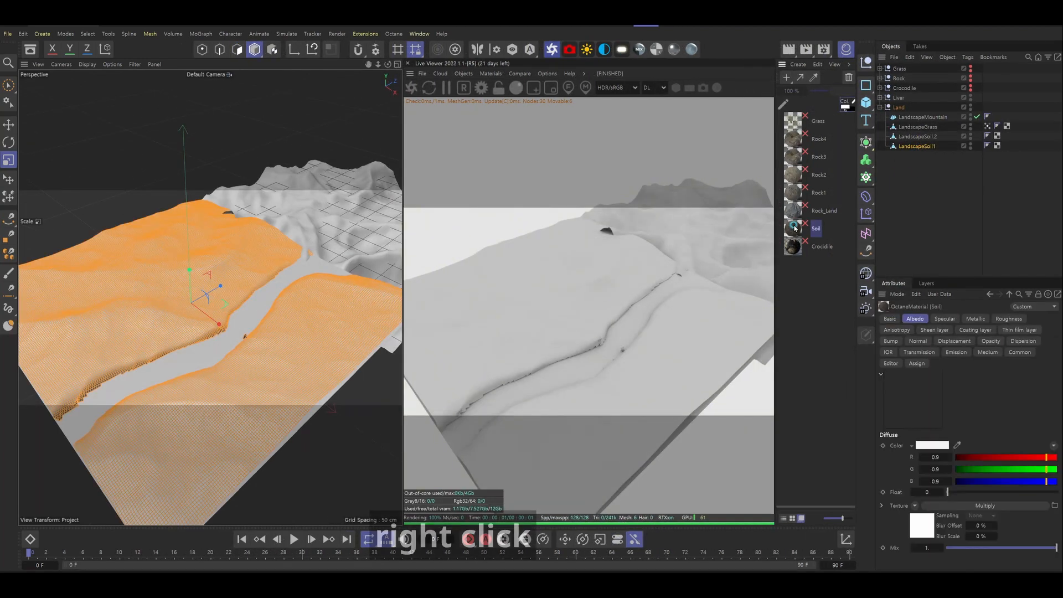
{"action": "left_click", "coordinate": [814, 322]}
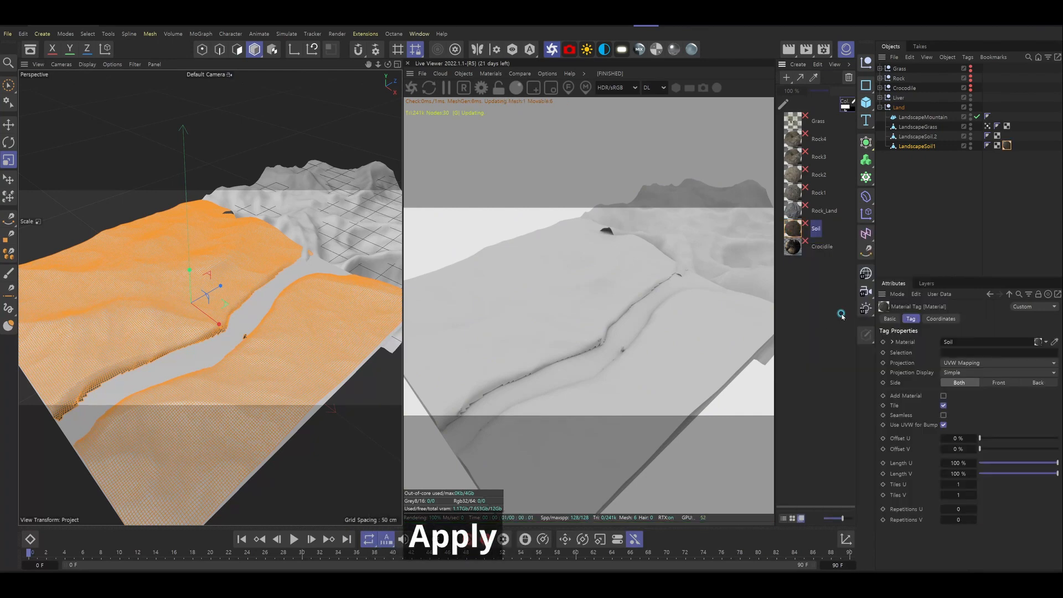
Step: Apply the Rock_Land material to LandscapeSoil.2 and hide LandscapeGrass in both the viewport and the render
{"action": "left_click", "coordinate": [925, 137]}
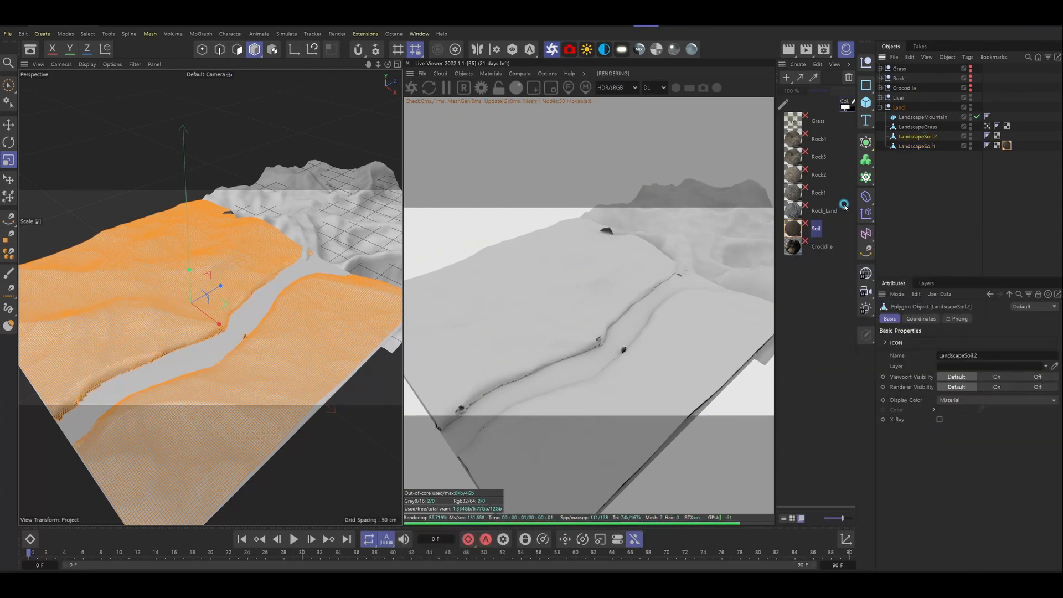
{"action": "left_click", "coordinate": [793, 210]}
{"action": "right_click", "coordinate": [793, 210]}
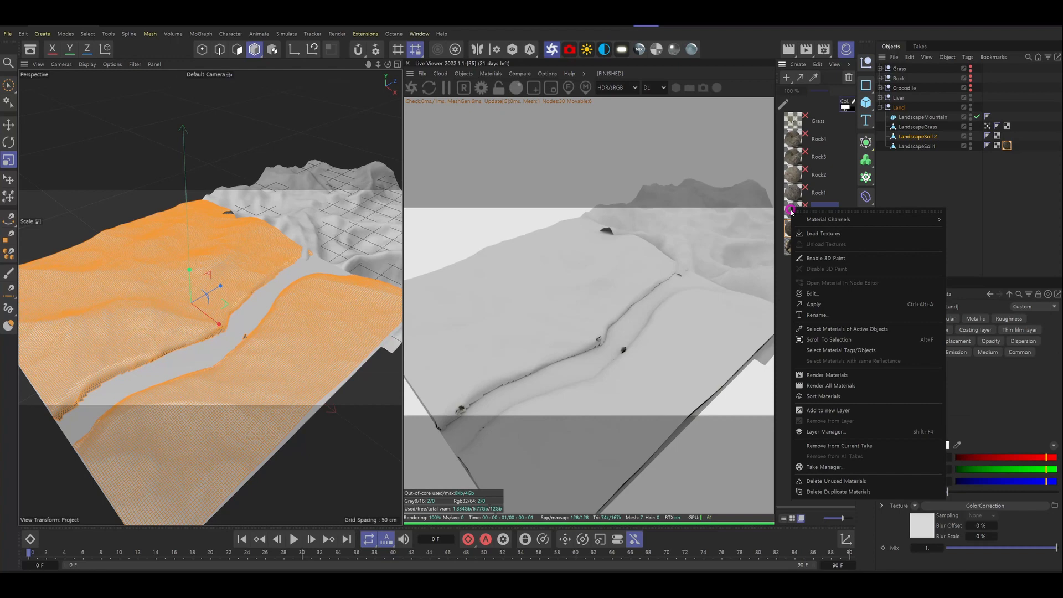
{"action": "left_click", "coordinate": [824, 301]}
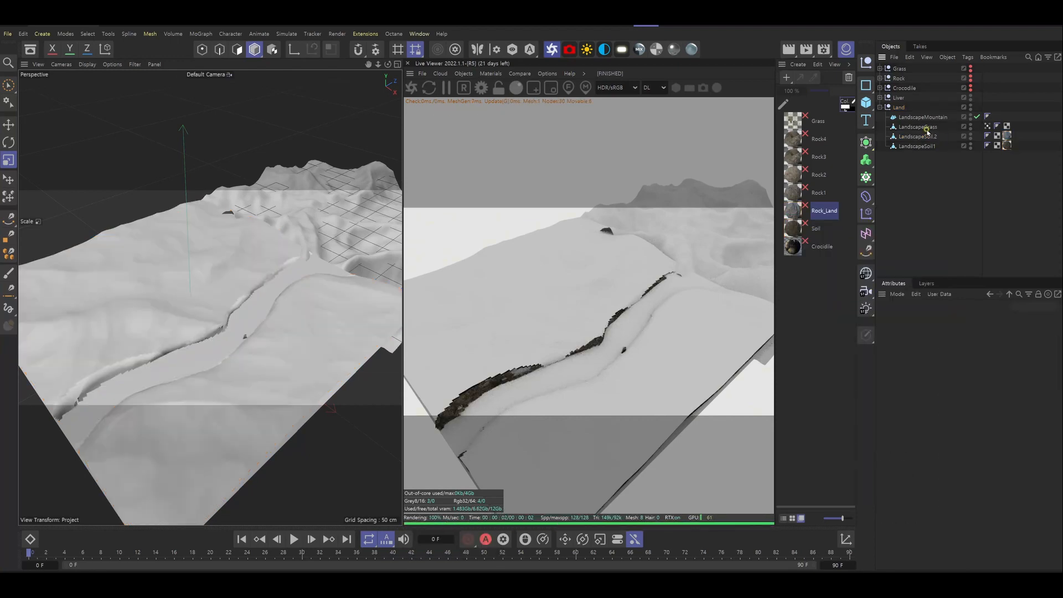
{"action": "left_click", "coordinate": [979, 129]}
{"action": "left_click", "coordinate": [971, 127], "text": "alt"}
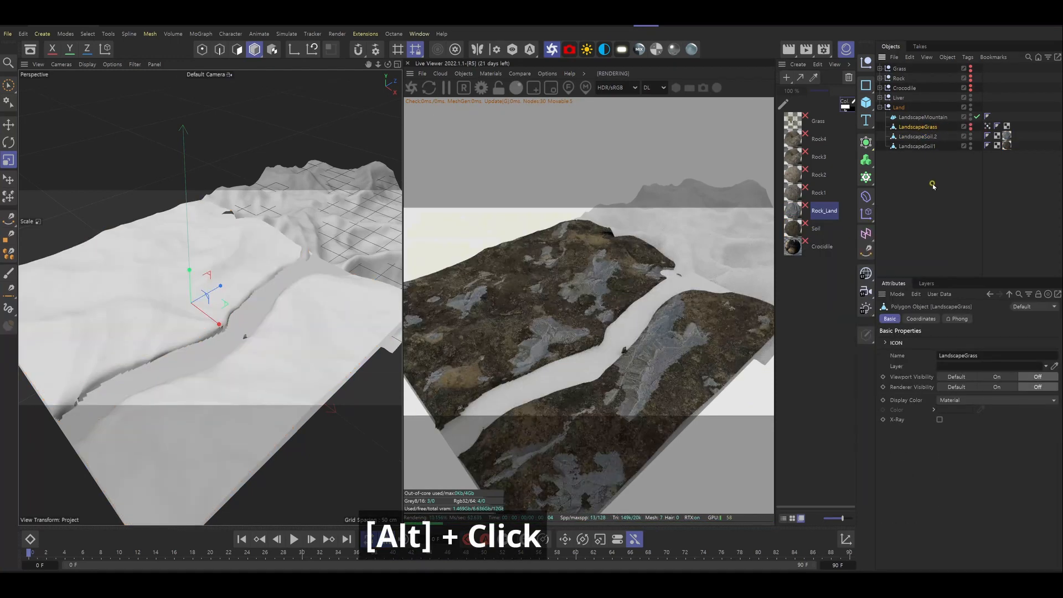
Step: Set Offset U, Offset V, Length U and Length V of the Rock_Land material tag on LandscapeSoil.2 to 50%
{"action": "left_click", "coordinate": [1006, 136]}
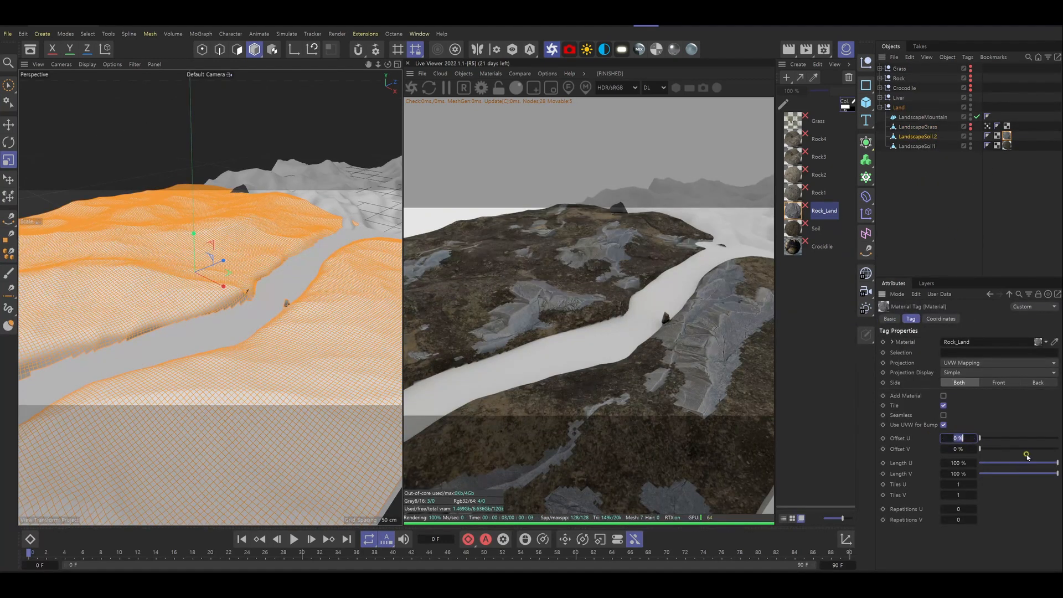
{"action": "left_click", "coordinate": [958, 448]}
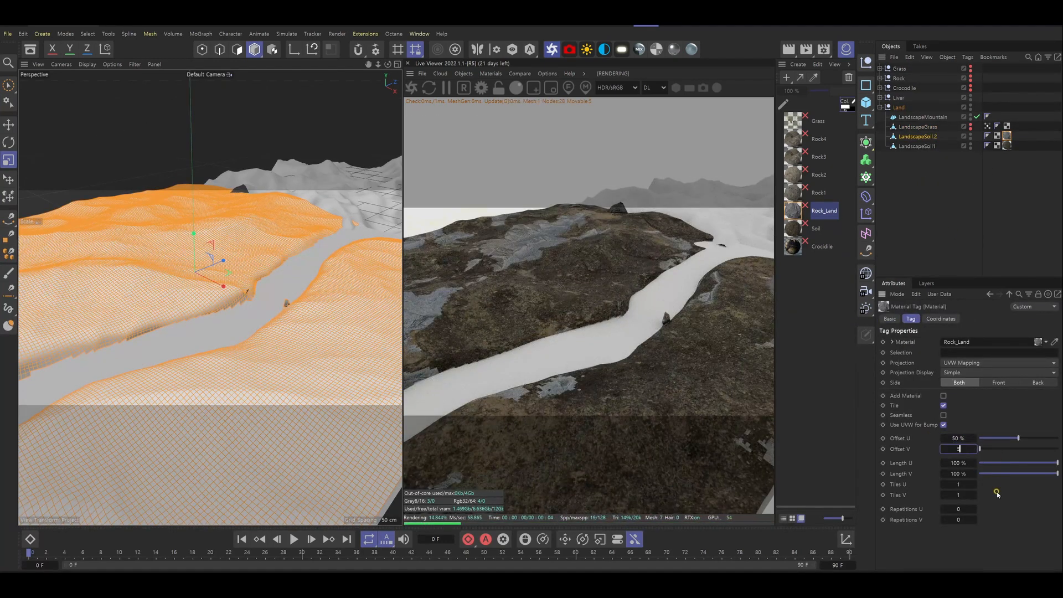
{"action": "type", "text": "50"}
{"action": "left_click", "coordinate": [957, 464]}
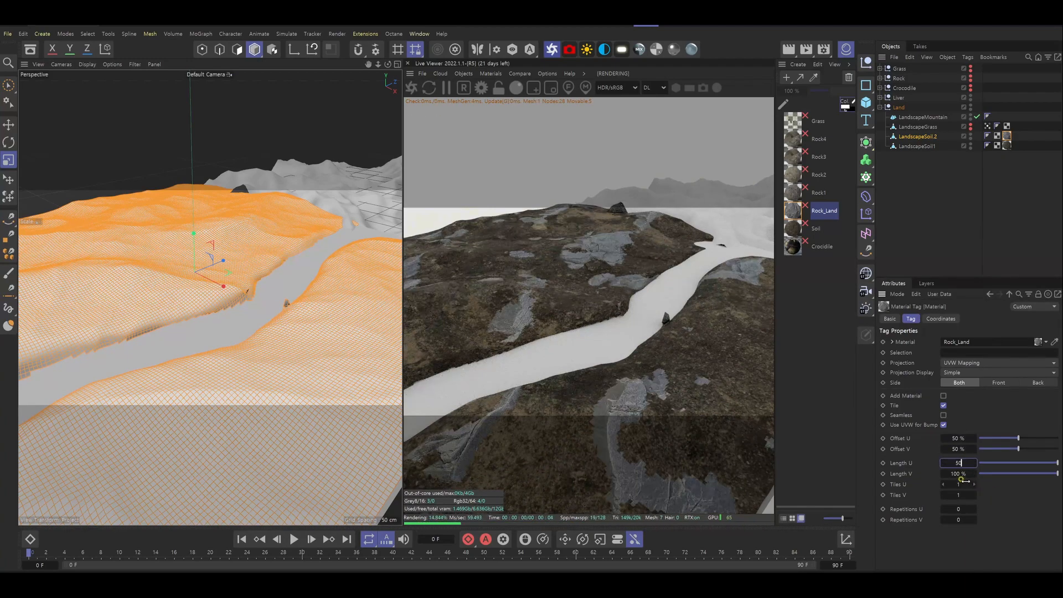
{"action": "left_click", "coordinate": [958, 473]}
{"action": "key", "text": "Return"}
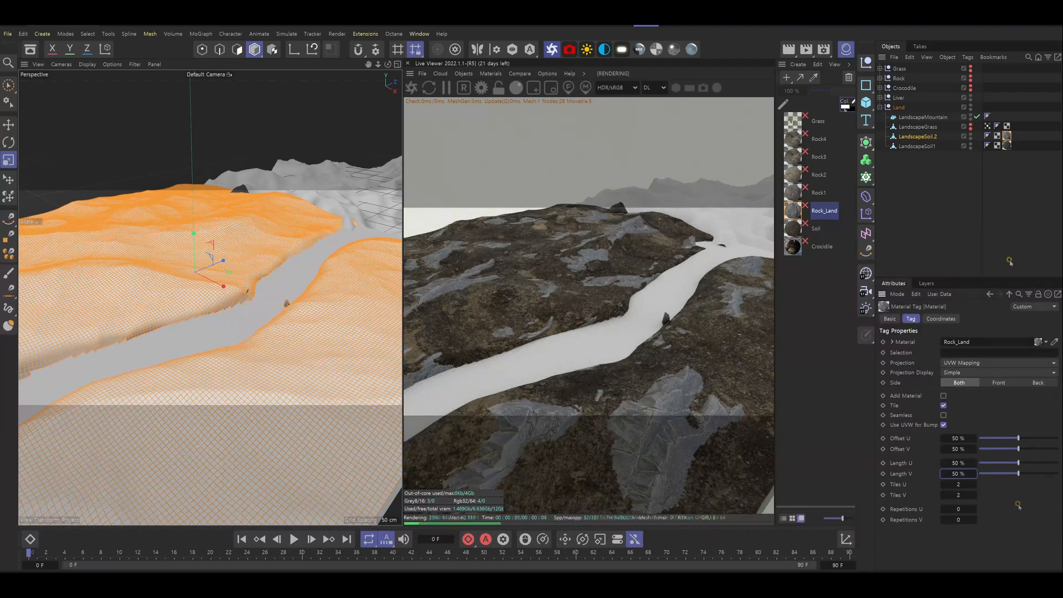
Step: Set the Rock_Land displacement to 4096x4096 level of detail, with a height of about 11 cm and a mid level of about 0.42
{"action": "double_click", "coordinate": [1006, 137]}
{"action": "left_click", "coordinate": [955, 341]}
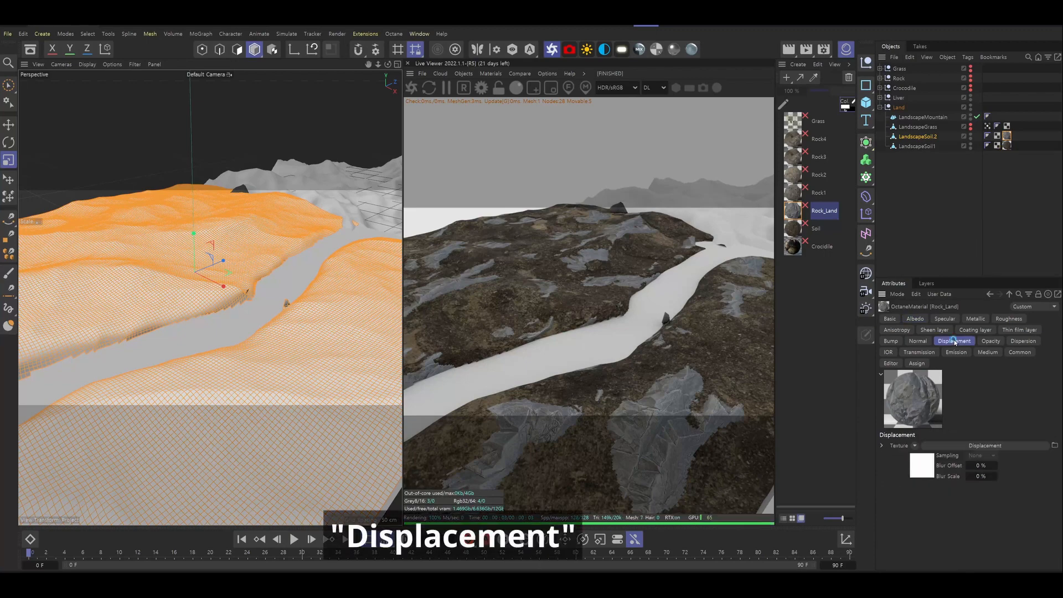
{"action": "left_click", "coordinate": [924, 470]}
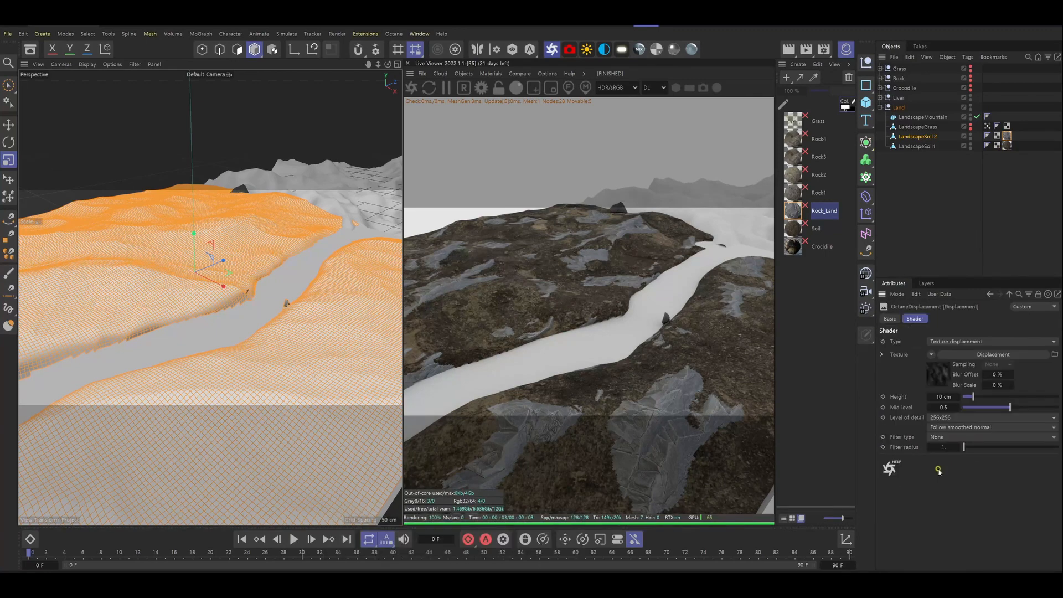
{"action": "left_click", "coordinate": [947, 420]}
{"action": "left_click", "coordinate": [949, 475]}
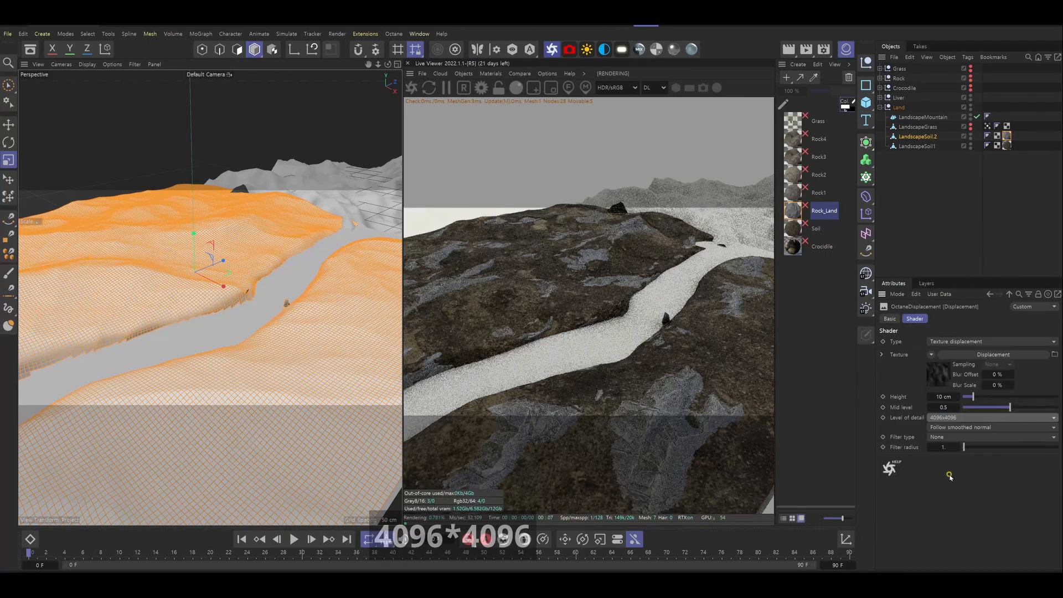
{"action": "left_click_drag", "start_coordinate": [972, 397], "coordinate": [1003, 408]}
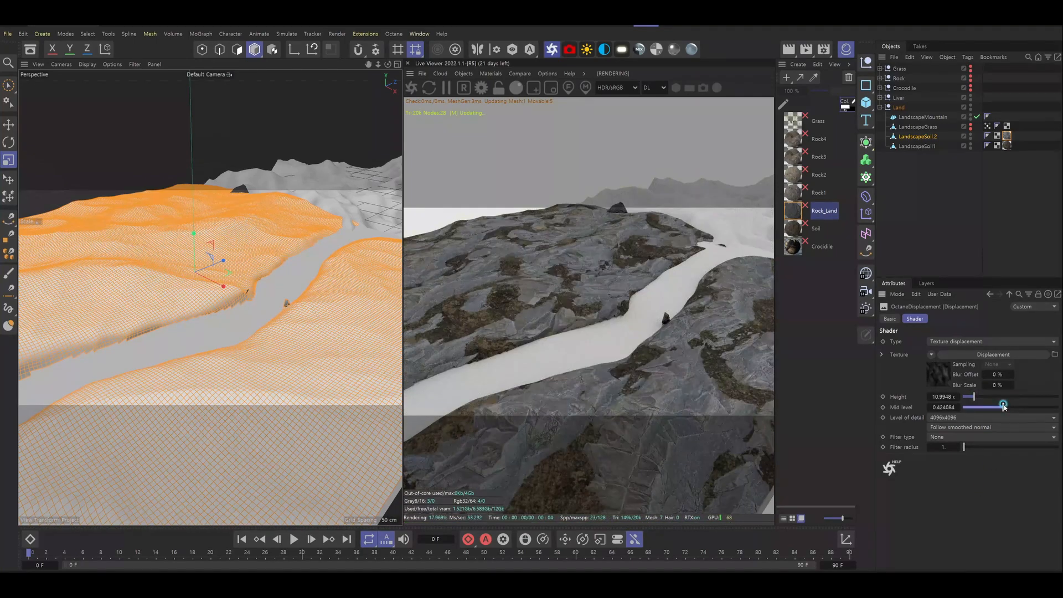
Step: Set Offset U, Offset V, Length U and Length V of the Soil material tag on LandscapeSoil1 to 50%
{"action": "left_click", "coordinate": [932, 176]}
{"action": "left_click", "coordinate": [927, 146]}
{"action": "left_click", "coordinate": [1007, 146]}
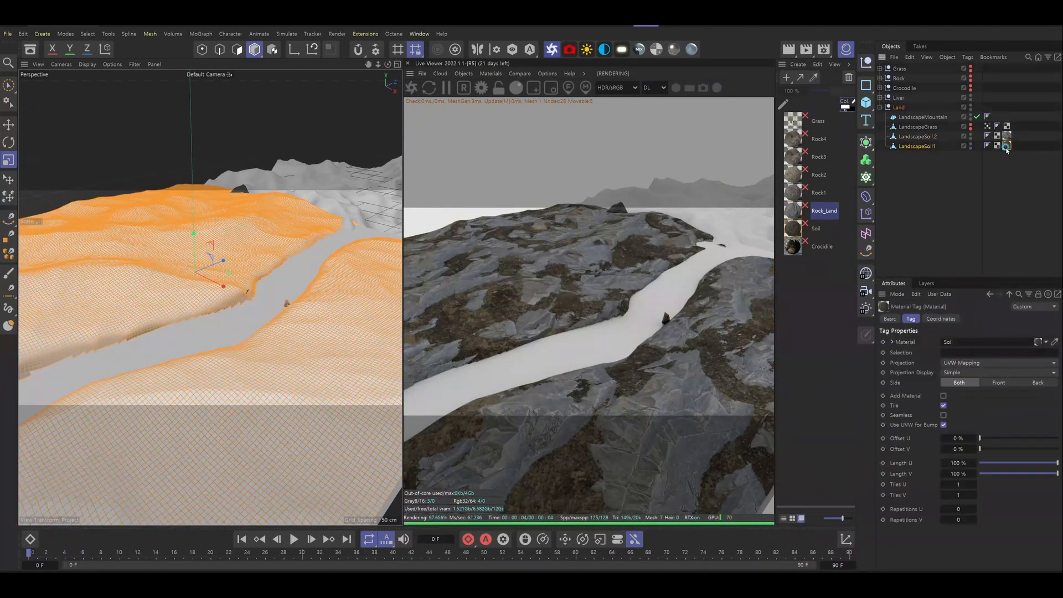
{"action": "double_click", "coordinate": [963, 450]}
{"action": "type", "text": "50"}
{"action": "key", "text": "Return"}
{"action": "type", "text": "50"}
{"action": "key", "text": "Tab"}
{"action": "type", "text": "50"}
{"action": "key", "text": "Return"}
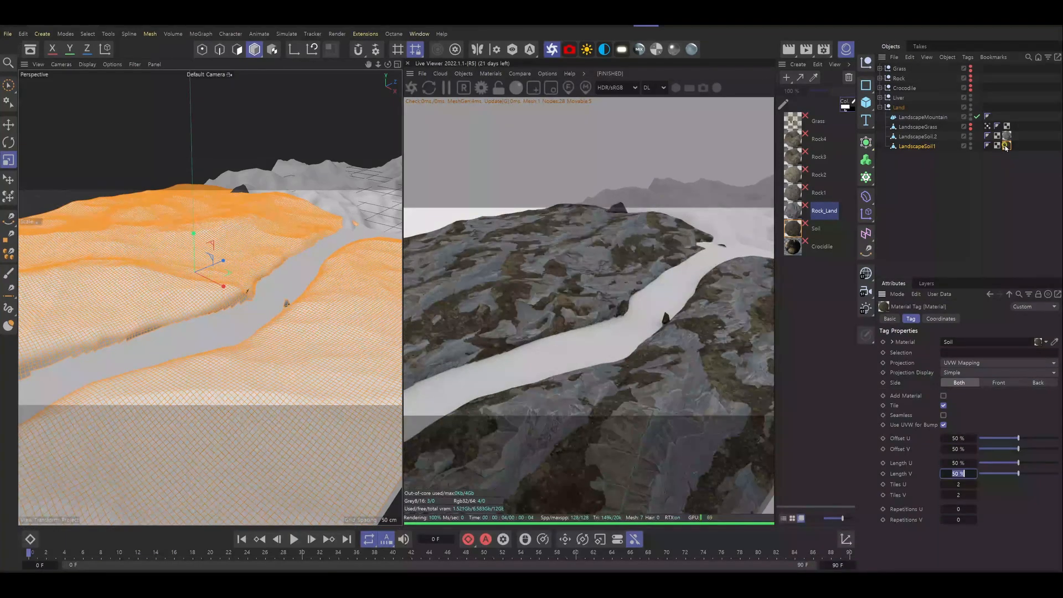
Step: Set the Soil material's displacement level of detail to 4096x4096 and adjust its height and mid level
{"action": "double_click", "coordinate": [1006, 146]}
{"action": "left_click", "coordinate": [920, 467]}
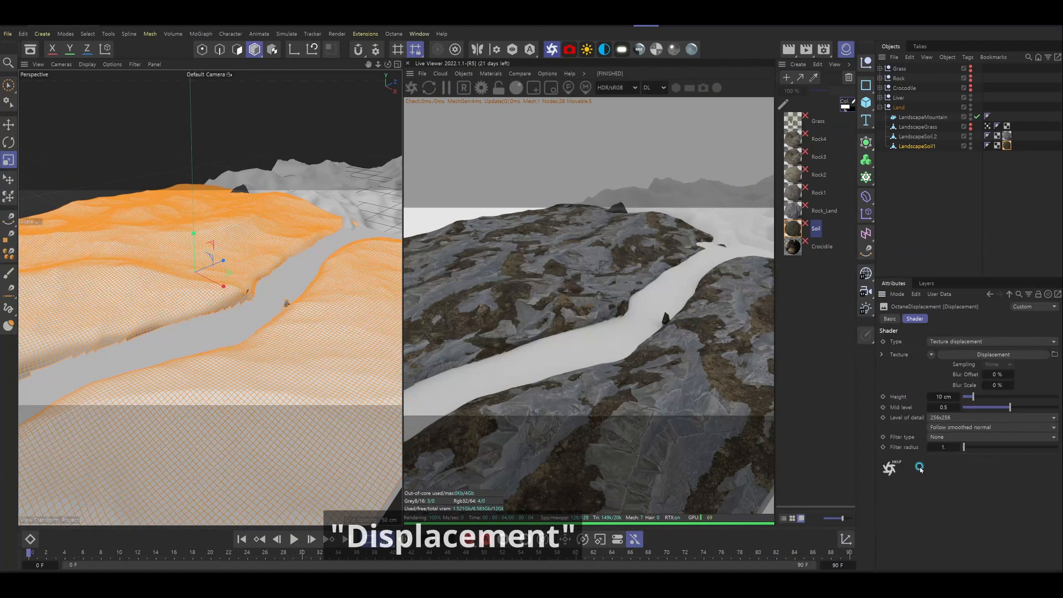
{"action": "left_click", "coordinate": [951, 418]}
{"action": "left_click", "coordinate": [959, 484]}
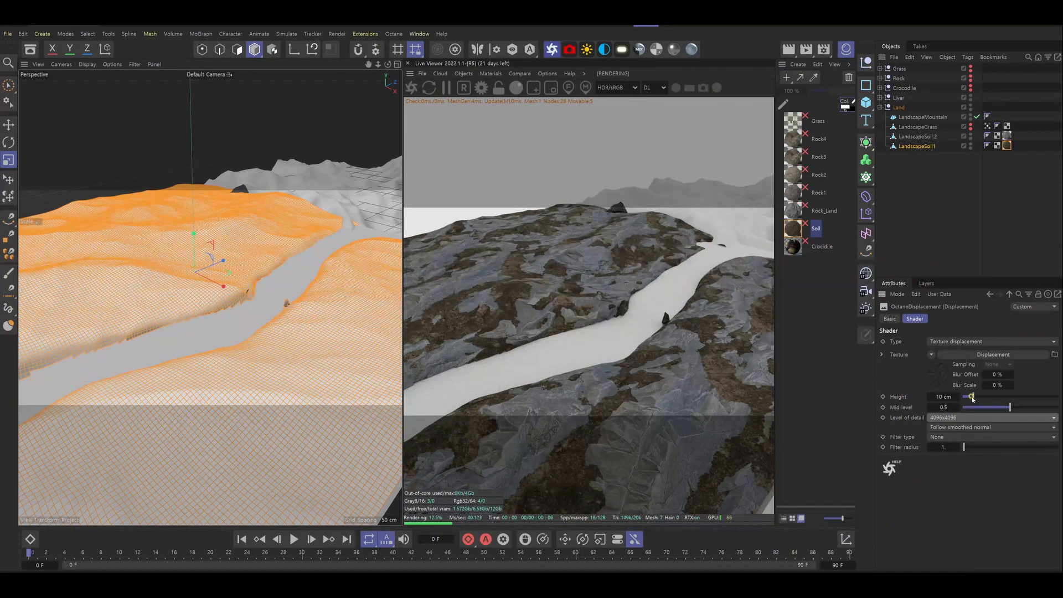
{"action": "left_click_drag", "start_coordinate": [973, 396], "coordinate": [1005, 408]}
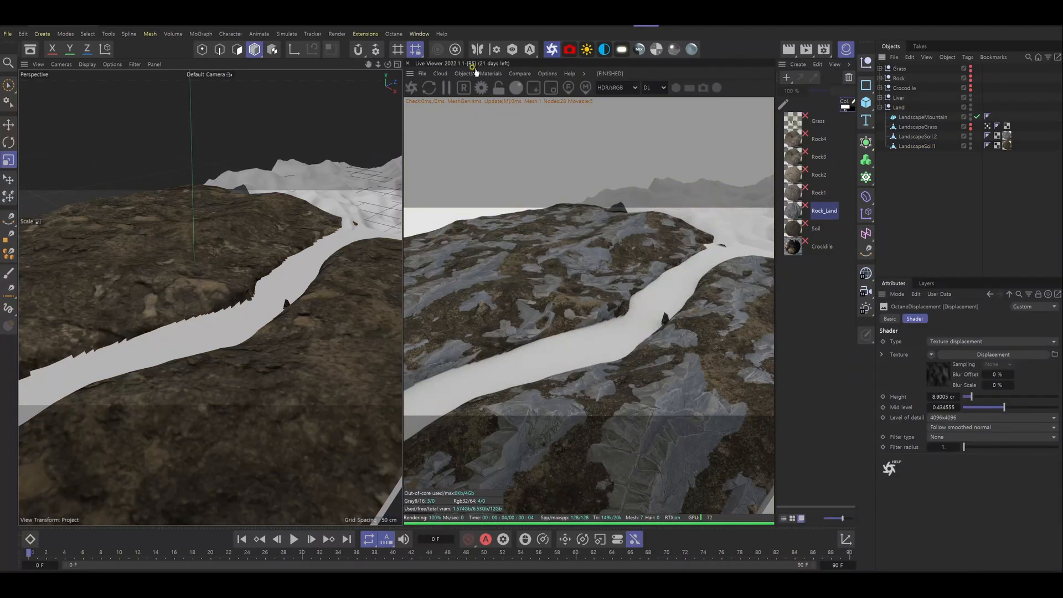
Step: Add an Octane Scatter object using LandscapeGrass as its surface and that object's vertex map to control the distribution
{"action": "left_click", "coordinate": [468, 76]}
{"action": "left_click", "coordinate": [470, 138]}
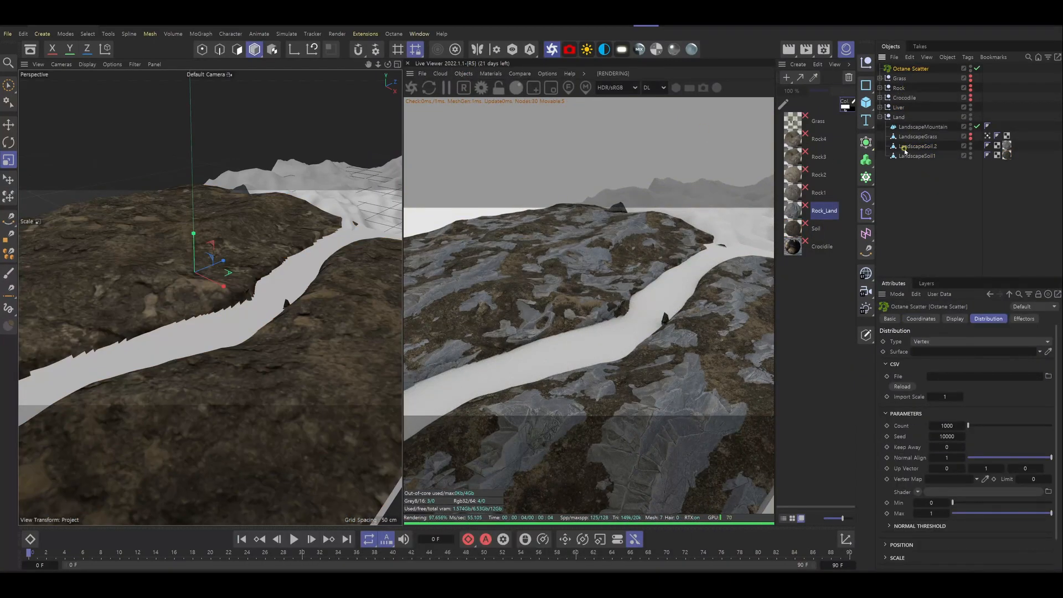
{"action": "left_click_drag", "start_coordinate": [911, 136], "coordinate": [941, 174]}
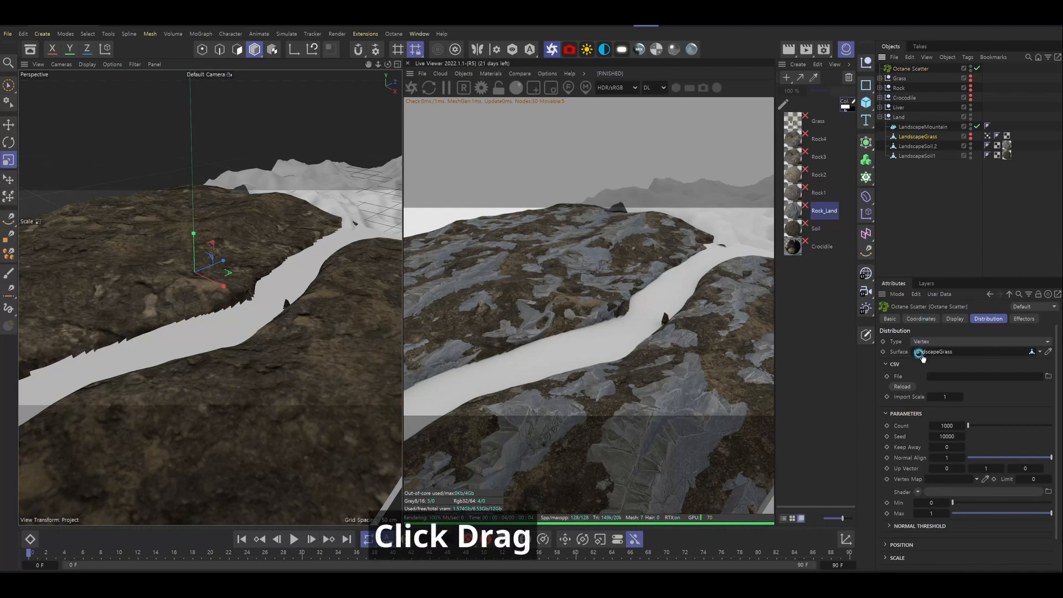
{"action": "left_click_drag", "start_coordinate": [923, 358], "coordinate": [922, 357]}
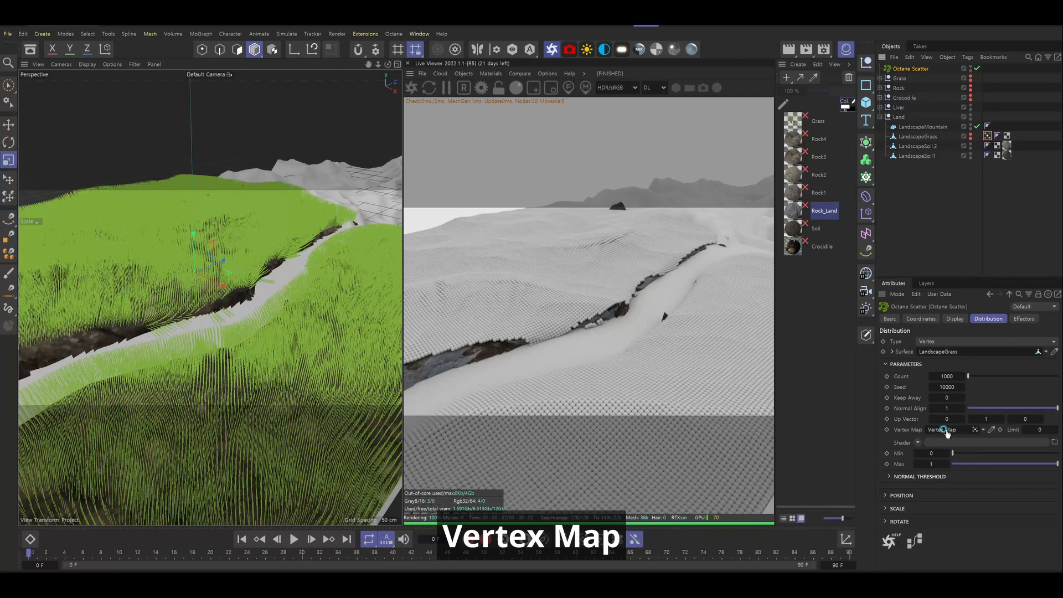
{"action": "left_click_drag", "start_coordinate": [947, 434], "coordinate": [947, 433]}
{"action": "left_click", "coordinate": [929, 184]}
Step: Copy all six grass variation objects from the Grass group into the Octane Scatter
{"action": "left_click", "coordinate": [880, 78]}
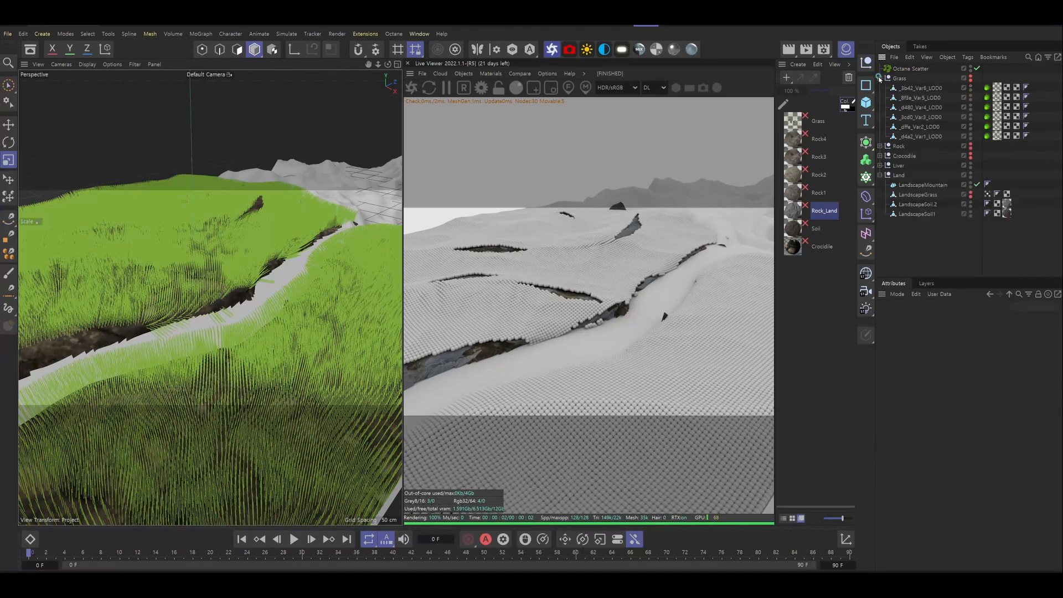
{"action": "left_click", "coordinate": [907, 89]}
{"action": "left_click", "coordinate": [920, 136], "text": "shift"}
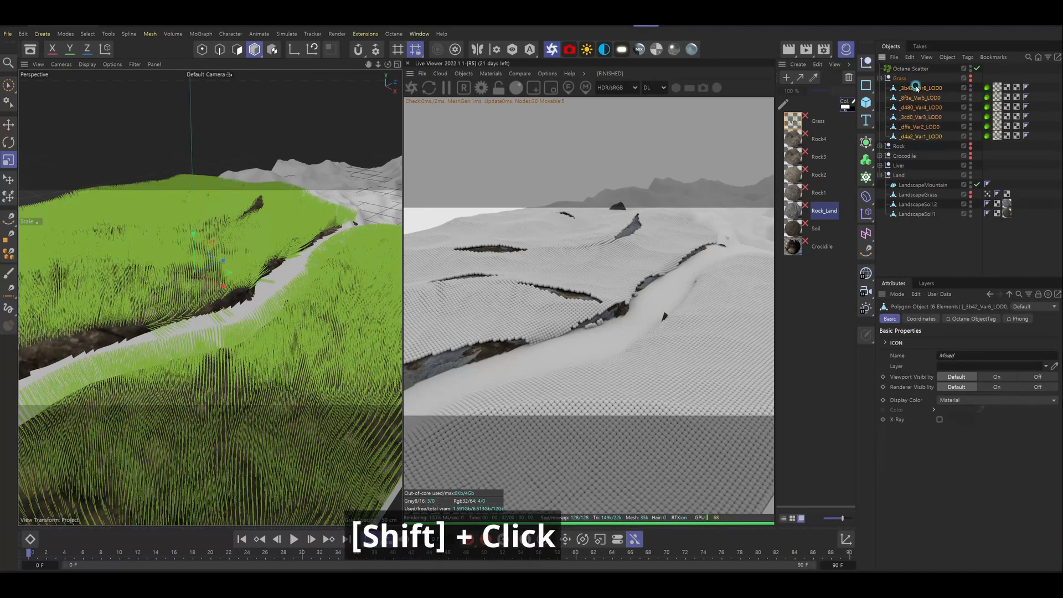
{"action": "left_click_drag", "start_coordinate": [916, 89], "coordinate": [895, 78], "text": "ctrl"}
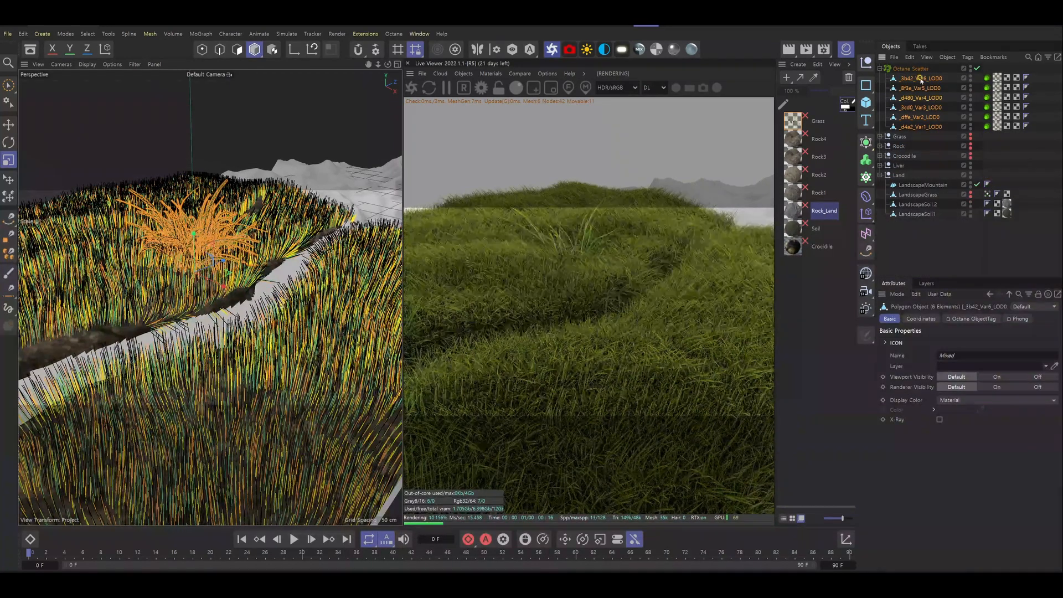
Step: Scale down the six grass objects inside the Octane Scatter together so the grass is short on the terrain
{"action": "left_click", "coordinate": [921, 80]}
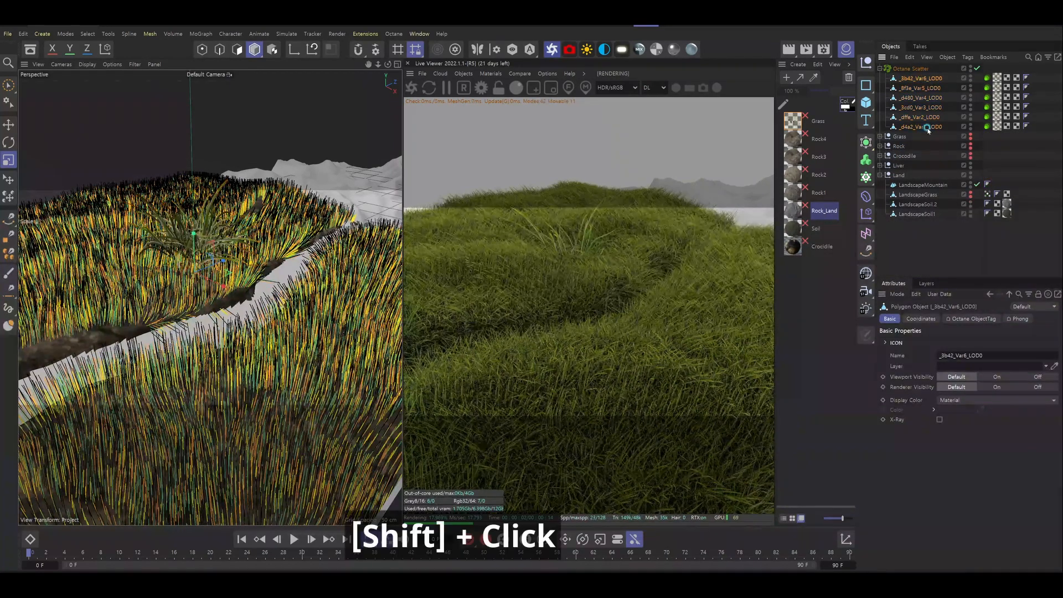
{"action": "left_click", "coordinate": [925, 127], "text": "shift"}
{"action": "key", "text": "t"}
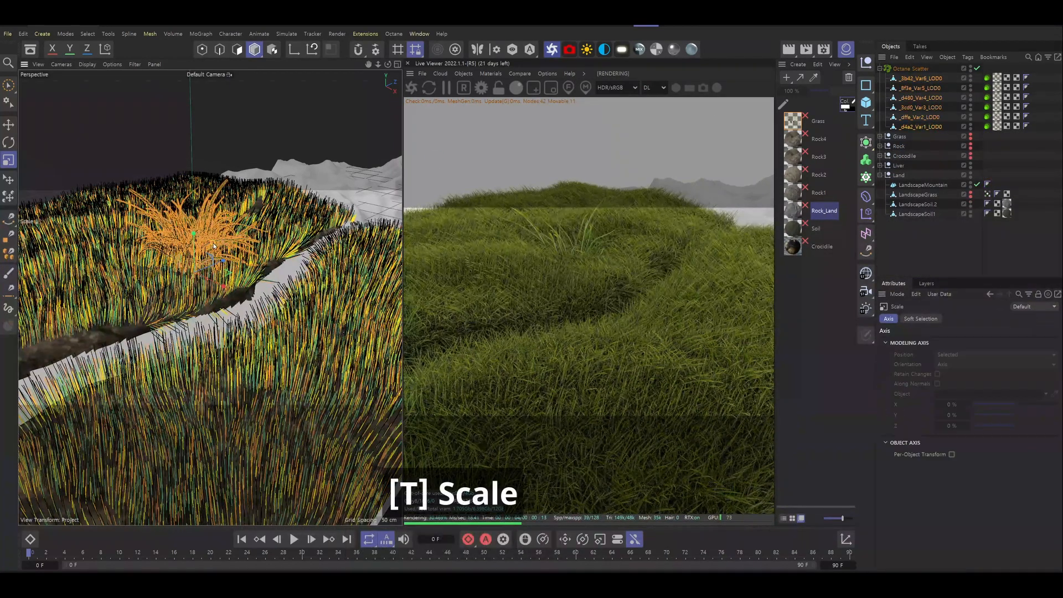
{"action": "left_click_drag", "start_coordinate": [215, 245], "coordinate": [161, 277]}
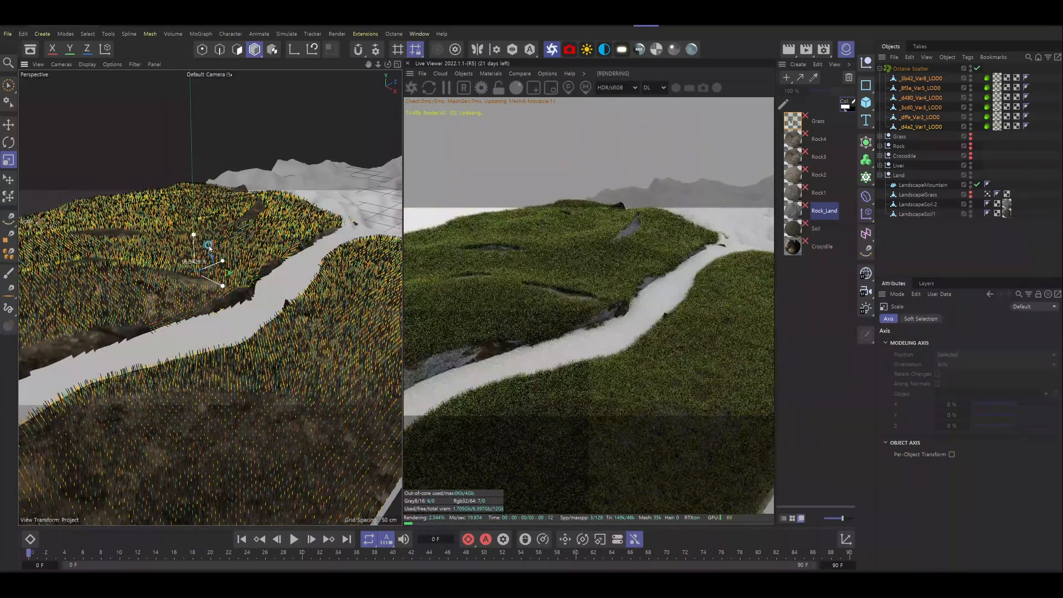
{"action": "left_click", "coordinate": [940, 253]}
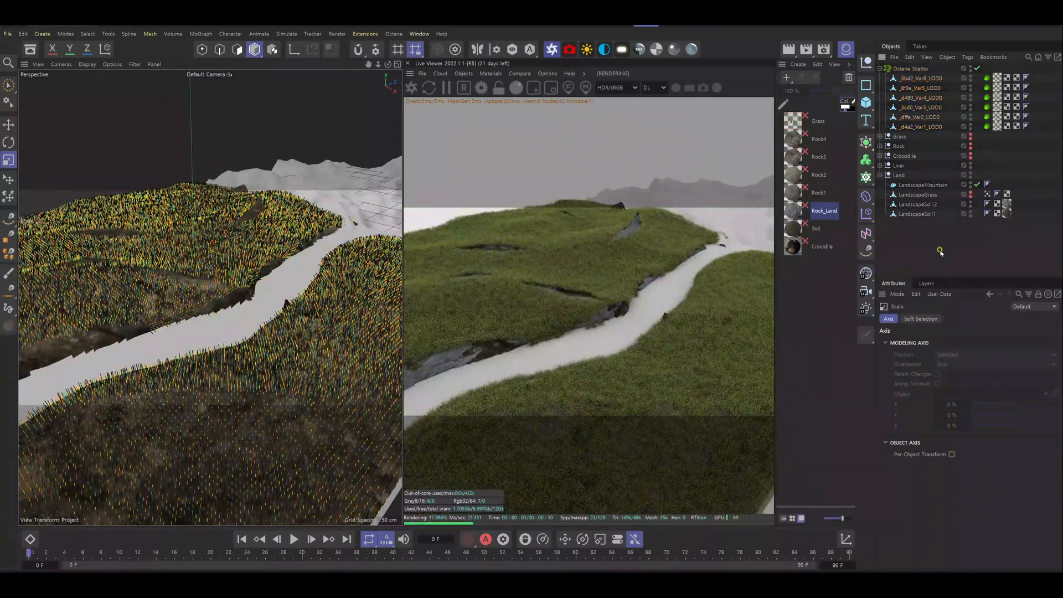
Step: Add a Random effector to the scene for the scattered grass
{"action": "left_click", "coordinate": [867, 214]}
{"action": "left_click", "coordinate": [948, 282]}
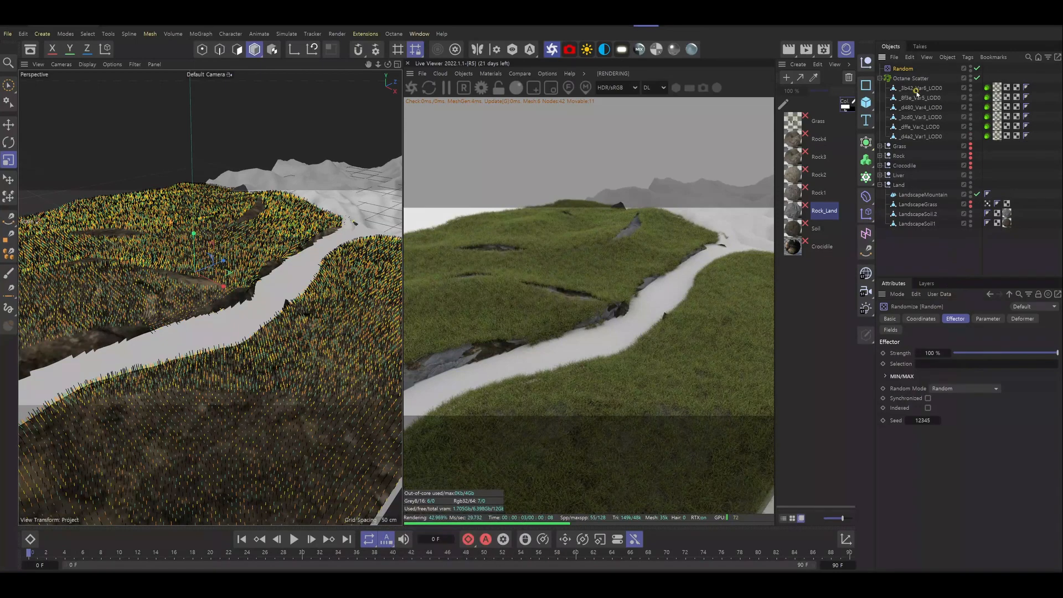
Step: Assign the Random effector to the Octane Scatter and set its position variation to 2 cm in X, 0 cm in Y and 2 cm in Z
{"action": "left_click", "coordinate": [910, 78]}
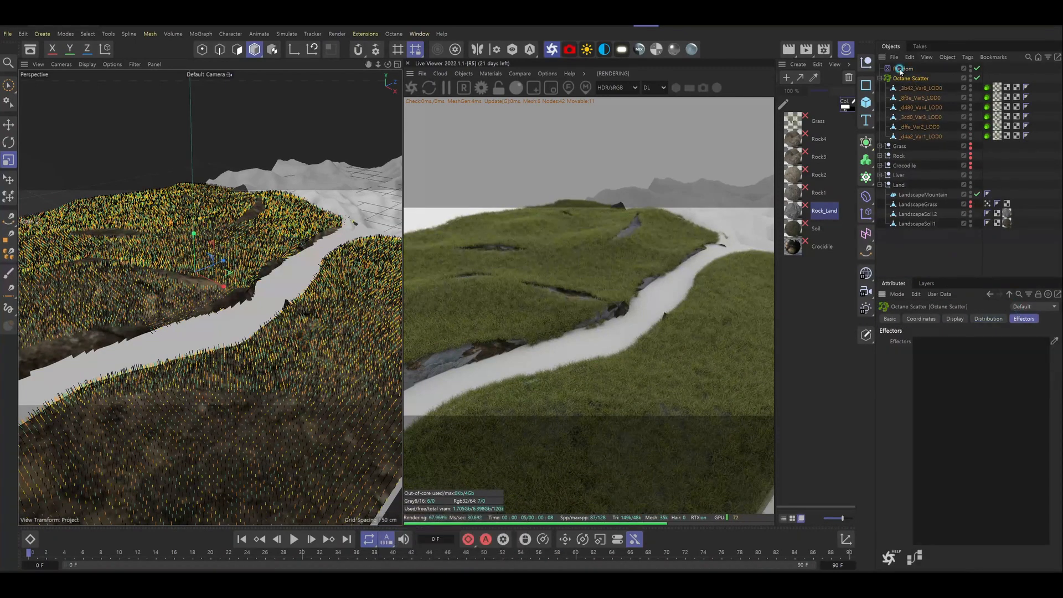
{"action": "left_click_drag", "start_coordinate": [938, 386], "coordinate": [939, 385]}
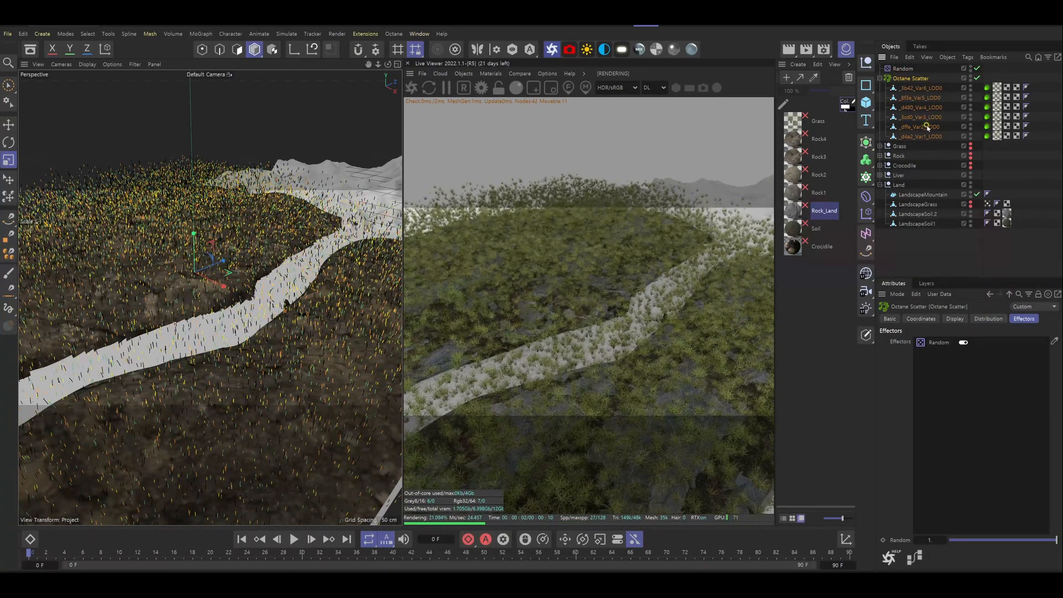
{"action": "left_click", "coordinate": [902, 68]}
{"action": "left_click", "coordinate": [988, 318]}
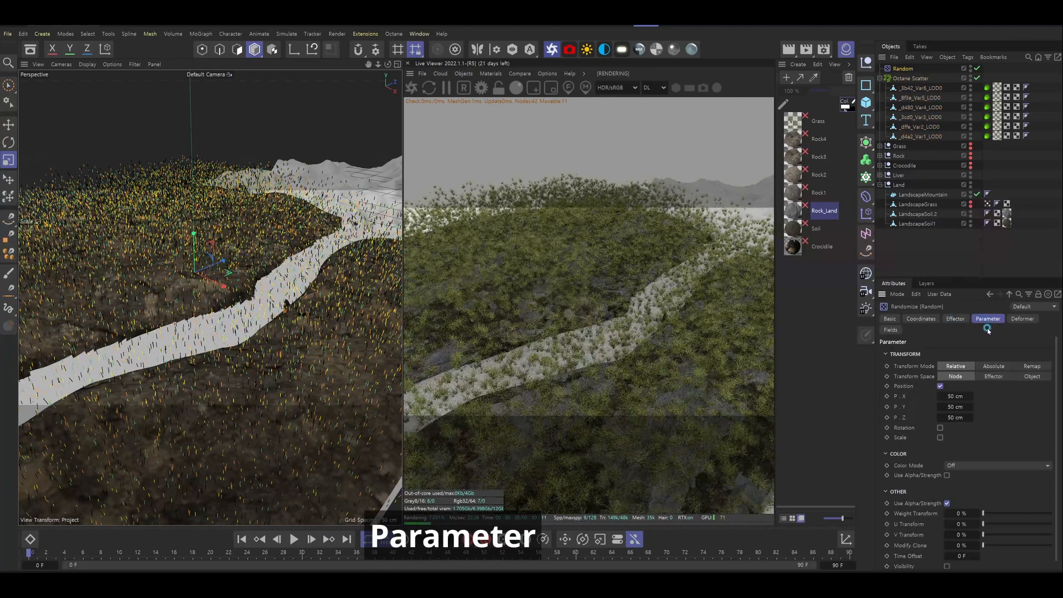
{"action": "left_click", "coordinate": [950, 396]}
{"action": "type", "text": "2"}
{"action": "left_click", "coordinate": [957, 408]}
{"action": "type", "text": "0"}
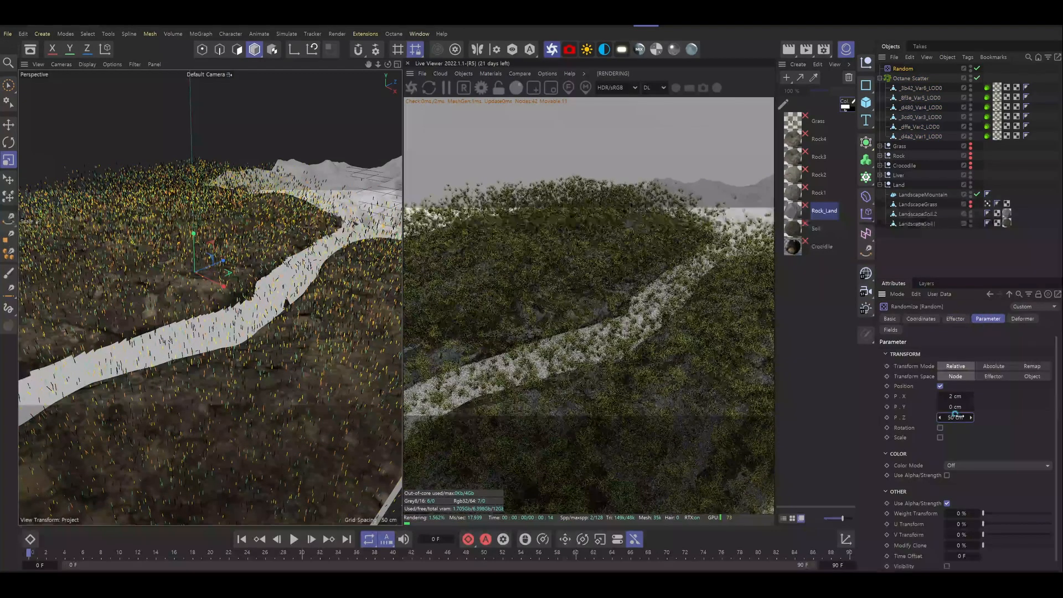
{"action": "left_click", "coordinate": [956, 417]}
{"action": "type", "text": "2"}
{"action": "key", "text": "Return"}
Step: Enable rotation on the Random effector and set its heading variation to 360°
{"action": "left_click", "coordinate": [940, 428]}
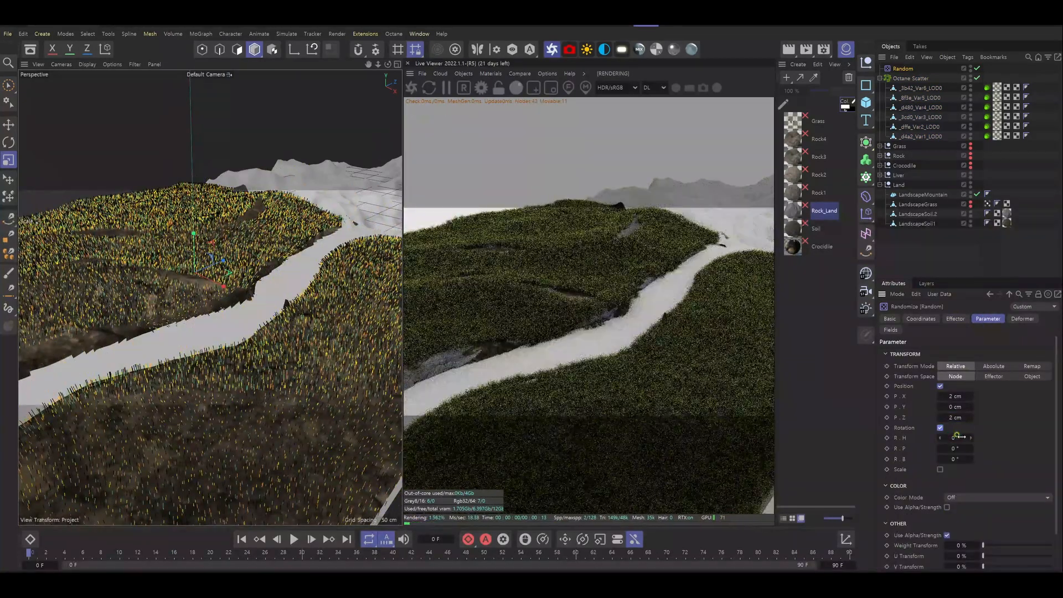
{"action": "left_click", "coordinate": [955, 437]}
{"action": "type", "text": "360"}
{"action": "key", "text": "Return"}
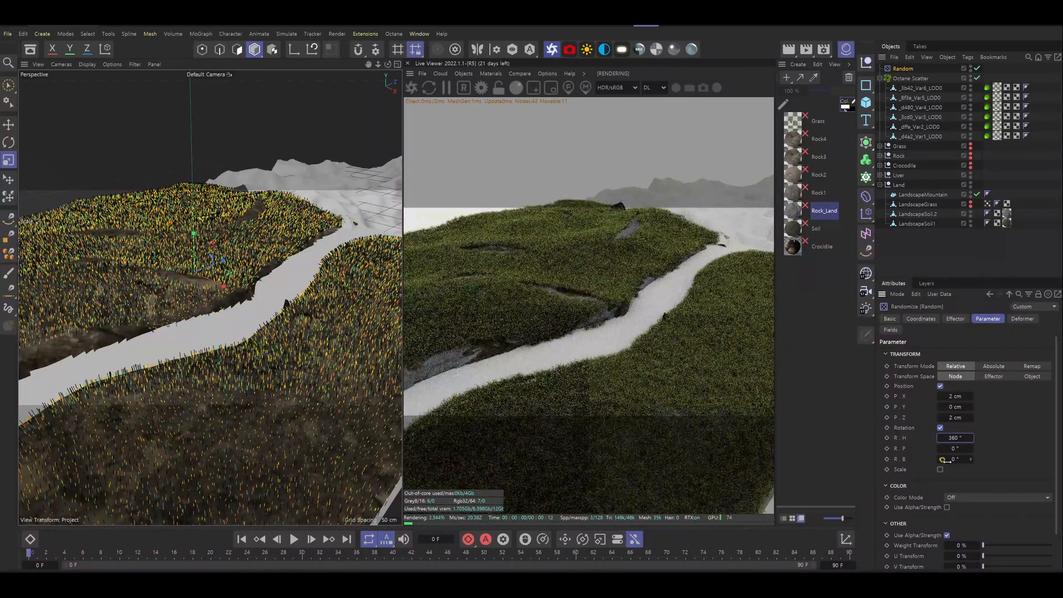
Step: Enable scale on the Random effector with uniform and absolute scale, and set the scale to 0.7
{"action": "left_click", "coordinate": [940, 469]}
{"action": "left_click", "coordinate": [940, 480]}
{"action": "left_click", "coordinate": [940, 489]}
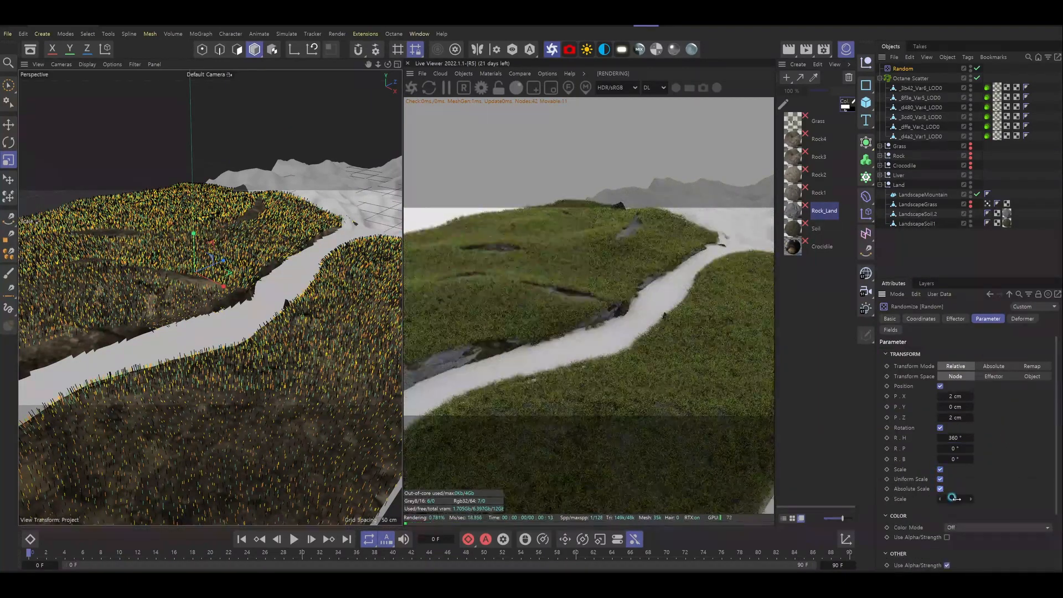
{"action": "left_click", "coordinate": [955, 499]}
{"action": "type", "text": "0.7"}
{"action": "key", "text": "Return"}
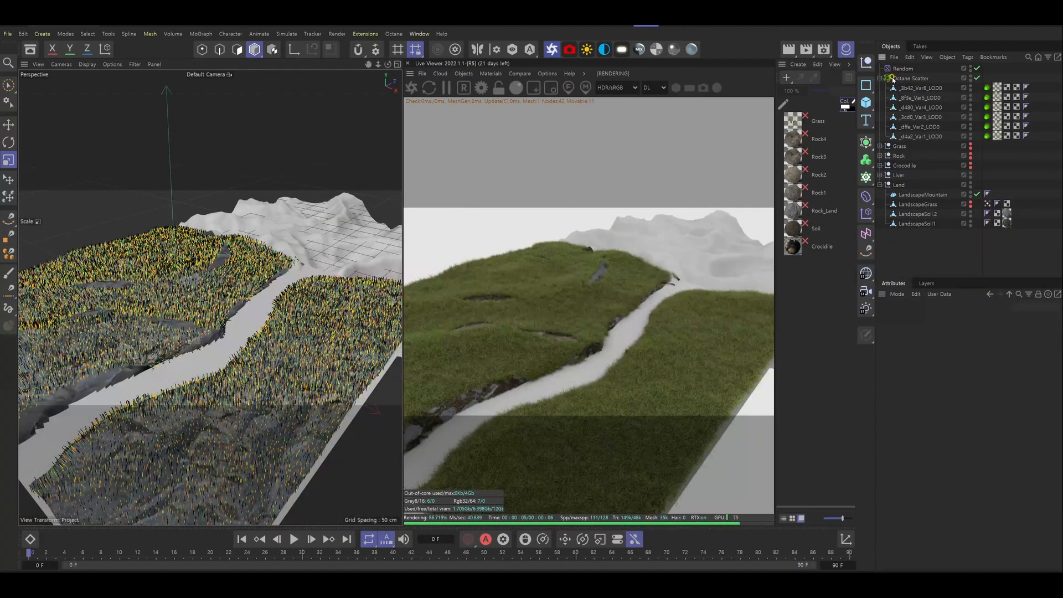
Step: Assign a Noise shader to the Octane Scatter's distribution
{"action": "left_click", "coordinate": [901, 78]}
{"action": "left_click", "coordinate": [986, 320]}
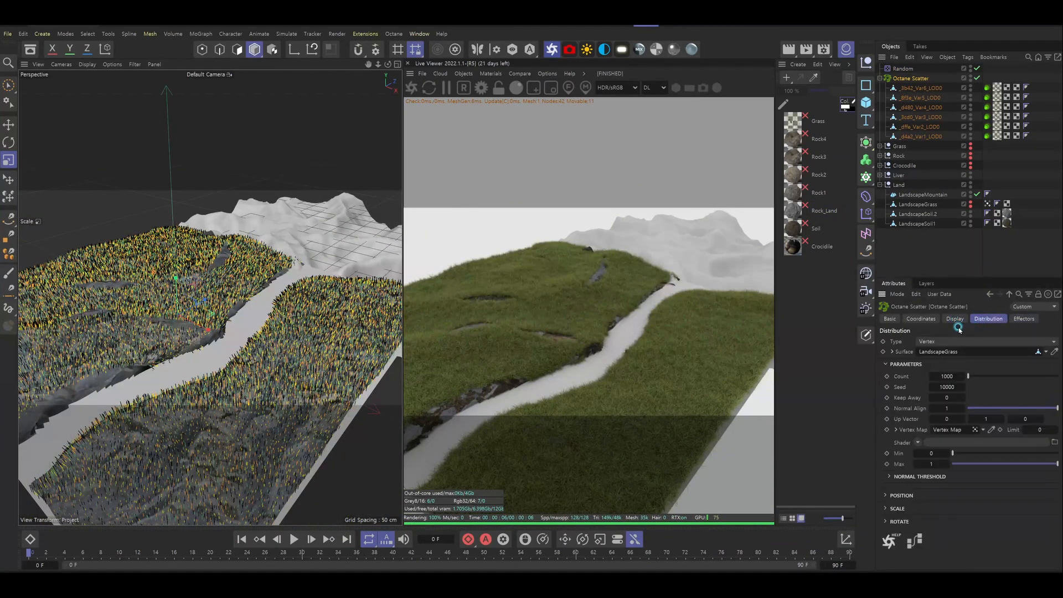
{"action": "left_click", "coordinate": [917, 443]}
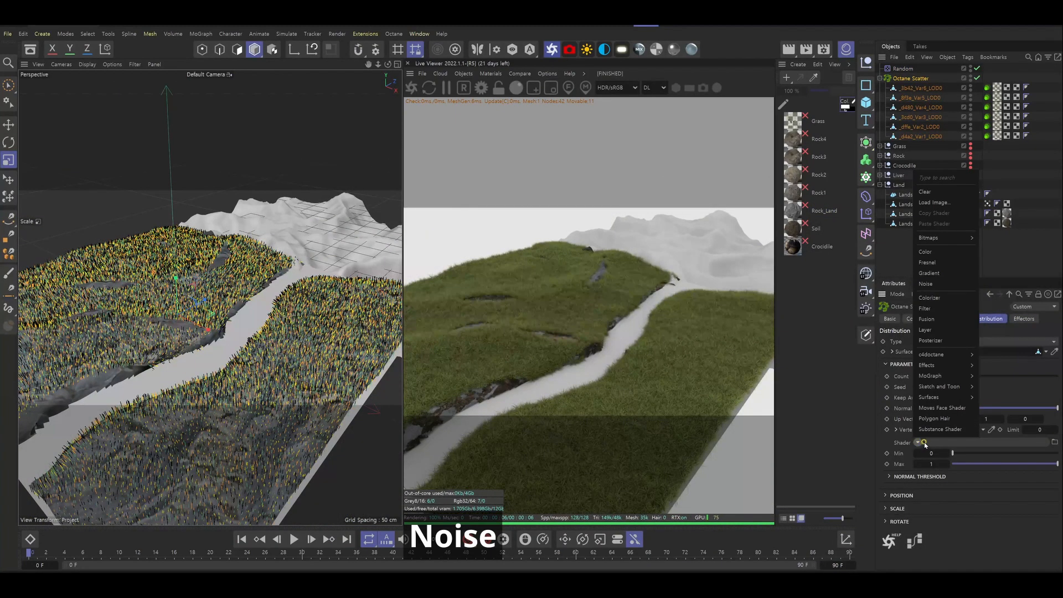
{"action": "left_click", "coordinate": [929, 285]}
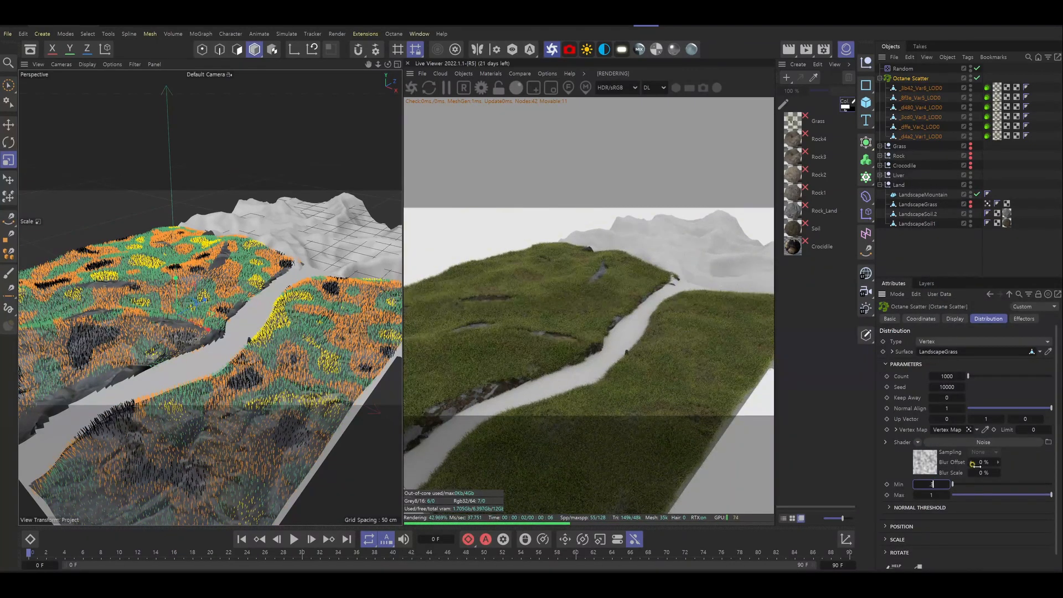
Step: Set the scatter noise shader's seed to 667 to vary the grass distribution pattern
{"action": "left_click", "coordinate": [931, 469]}
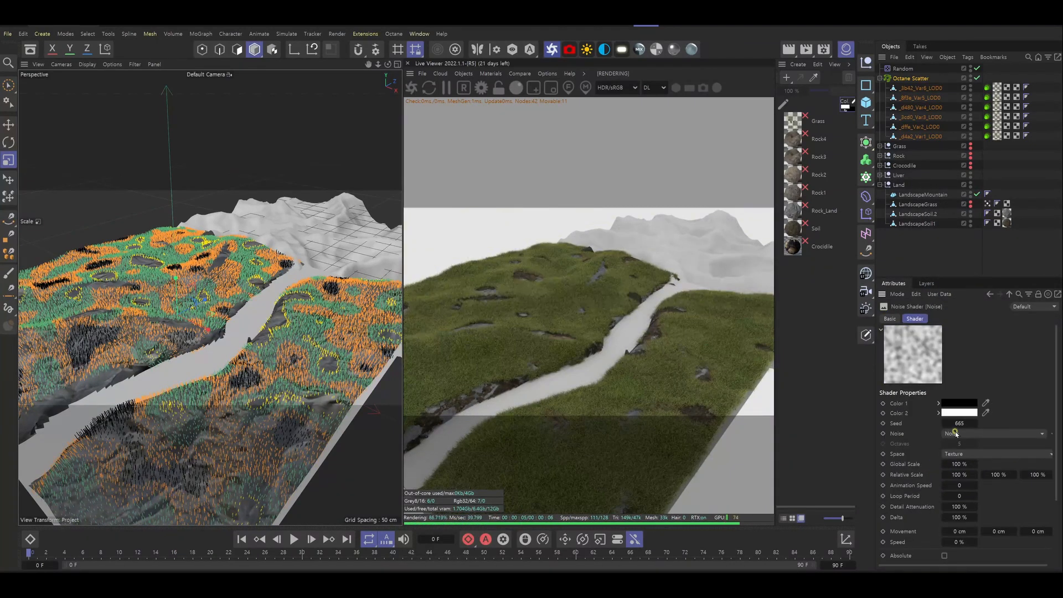
{"action": "left_click", "coordinate": [977, 424]}
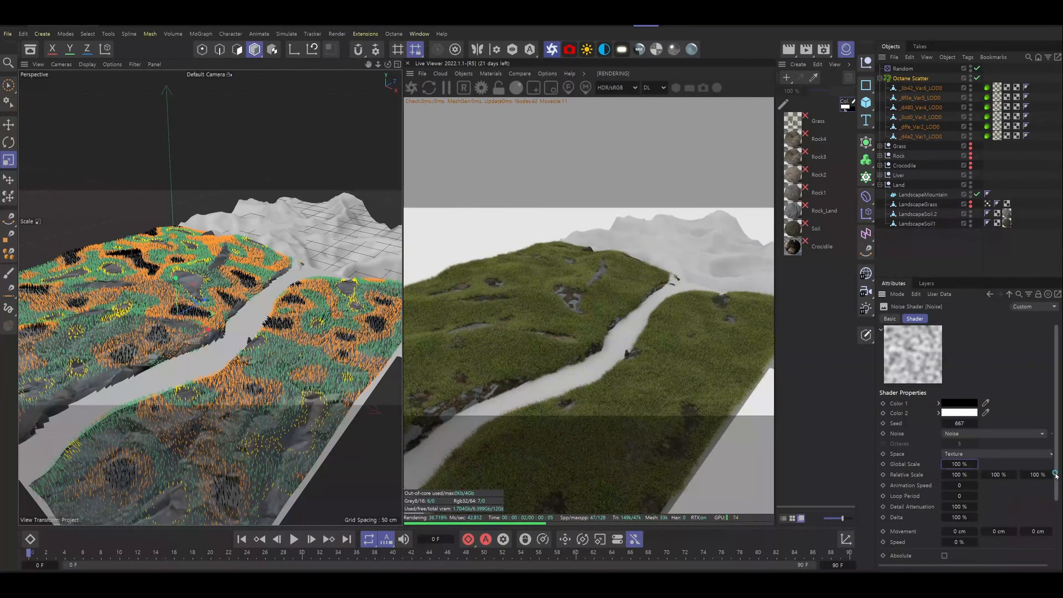
{"action": "scroll", "coordinate": [1052, 515], "scroll_direction": "down", "scroll_amount": 3}
{"action": "left_click_drag", "start_coordinate": [987, 494], "coordinate": [1011, 528]}
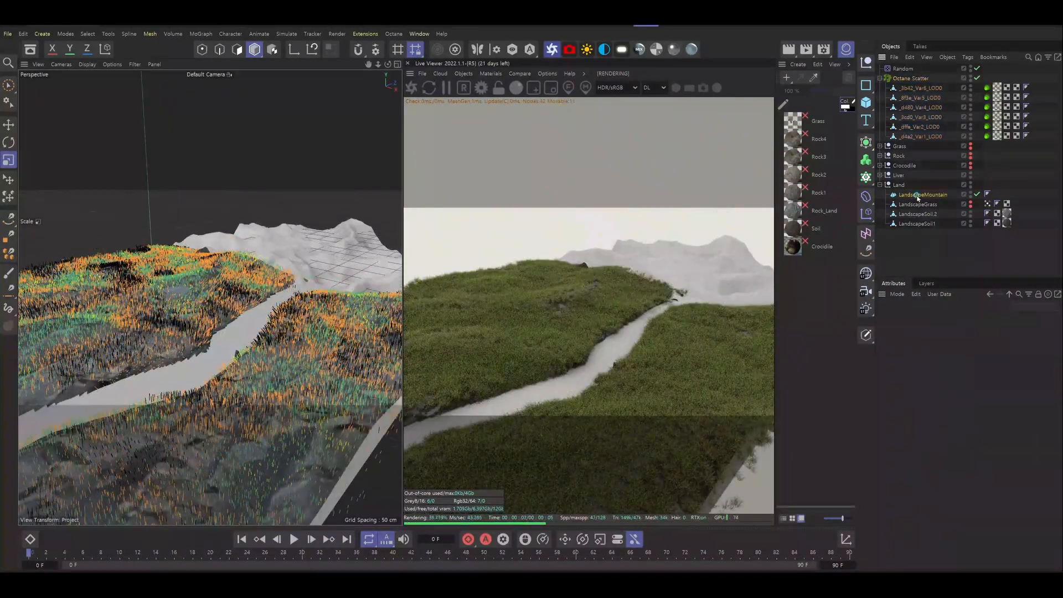
Step: Apply the Soil material to the LandscapeMountain object
{"action": "left_click", "coordinate": [920, 196]}
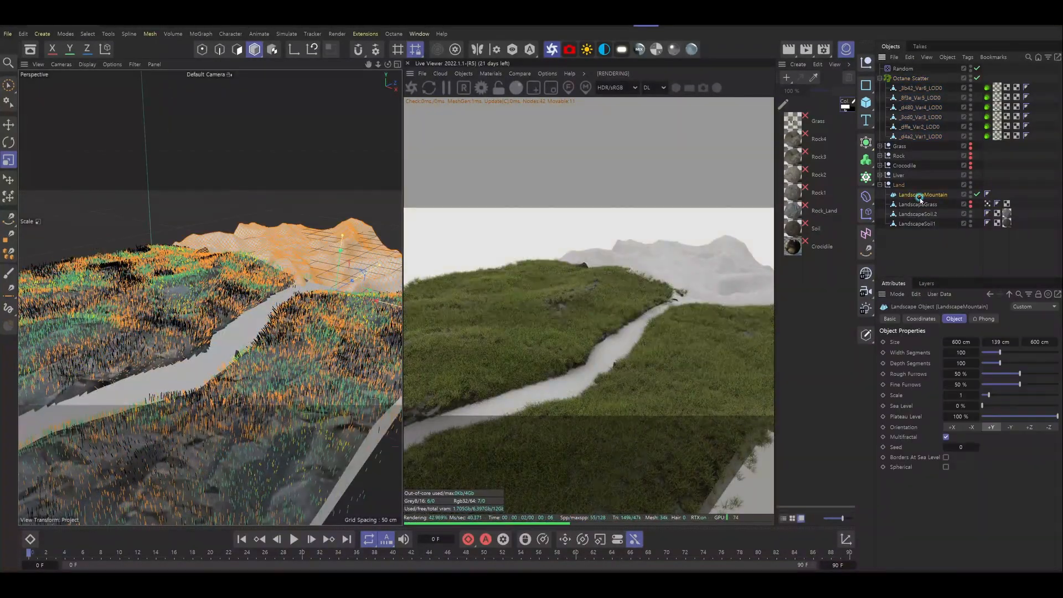
{"action": "left_click", "coordinate": [791, 230]}
{"action": "right_click", "coordinate": [791, 230]}
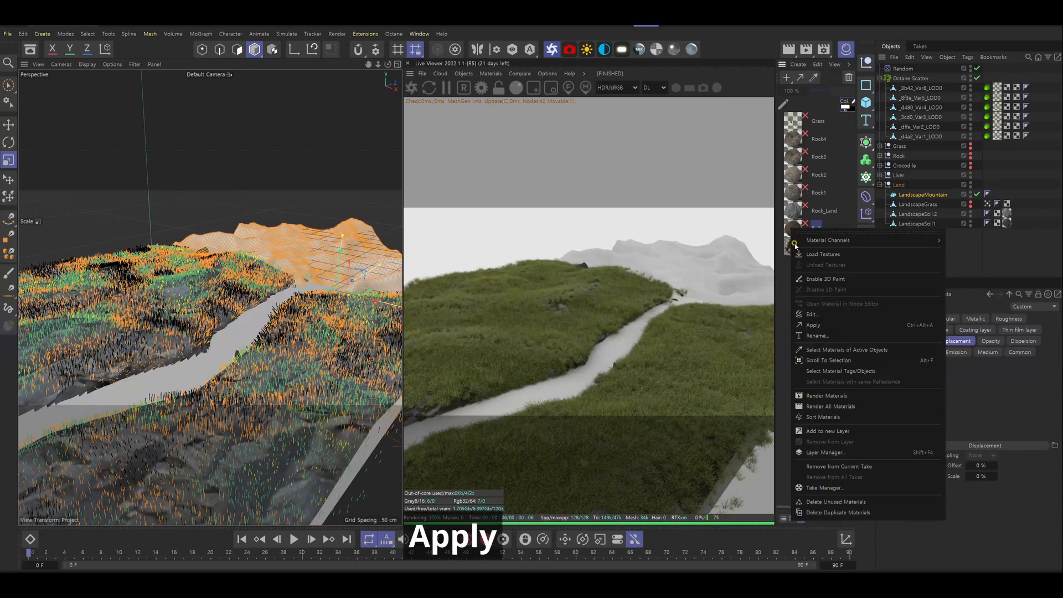
{"action": "left_click", "coordinate": [809, 325]}
{"action": "left_click", "coordinate": [826, 317]}
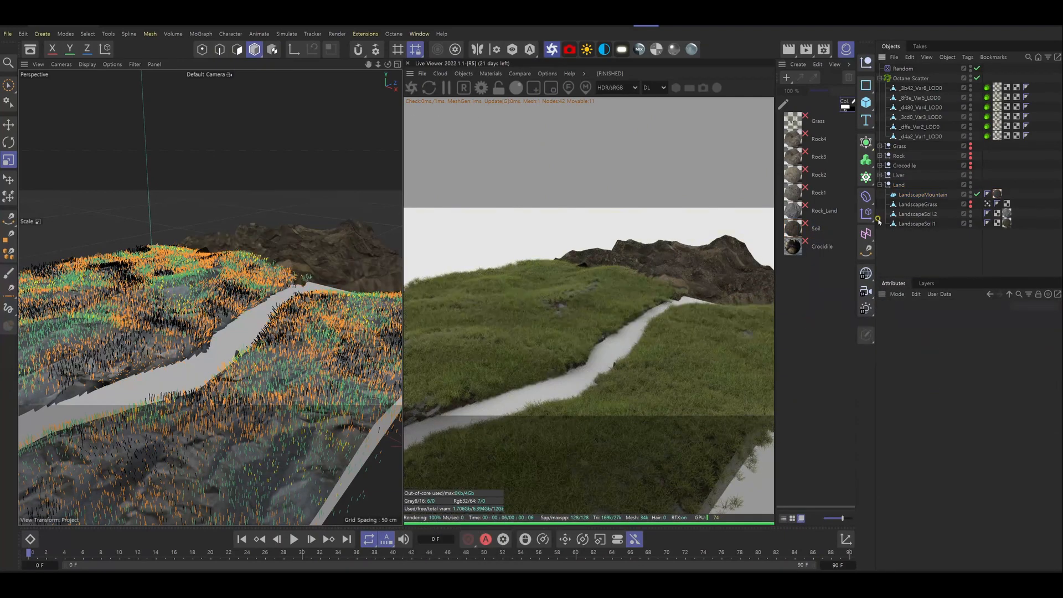
Step: Open the Grass material's node graph and add Random Color, Mix Texture and Octane Gradient nodes
{"action": "double_click", "coordinate": [793, 120]}
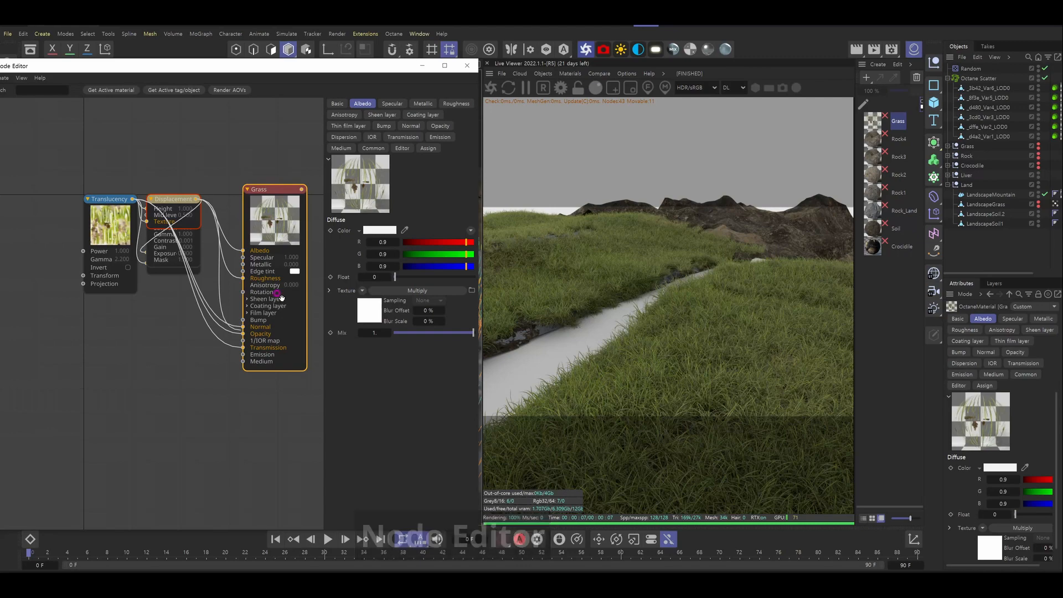
{"action": "right_click", "coordinate": [281, 297]}
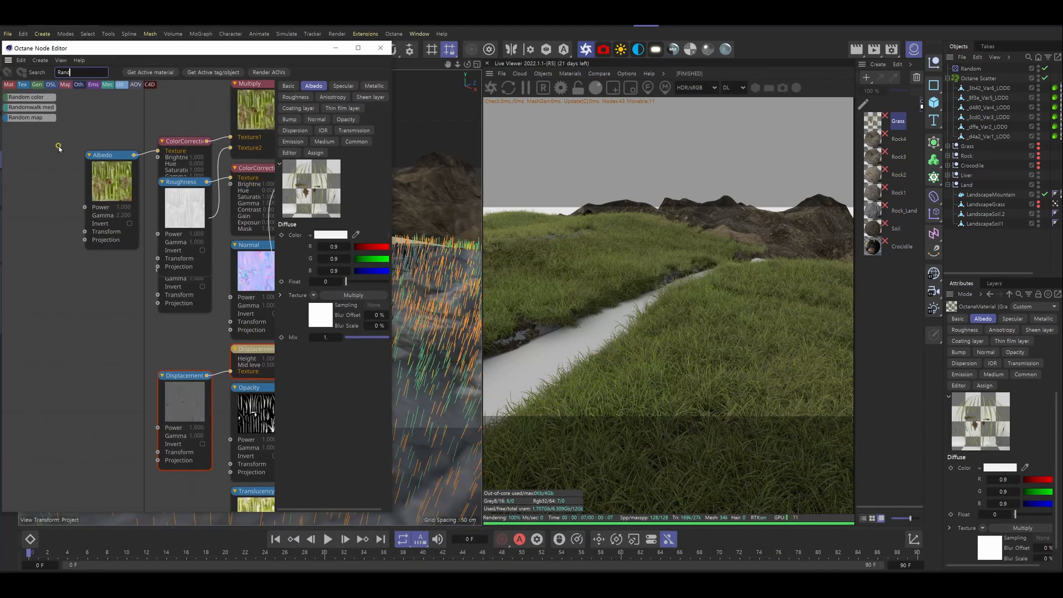
{"action": "left_click_drag", "start_coordinate": [5, 97], "coordinate": [26, 140]}
{"action": "left_click_drag", "start_coordinate": [22, 220], "coordinate": [25, 222]}
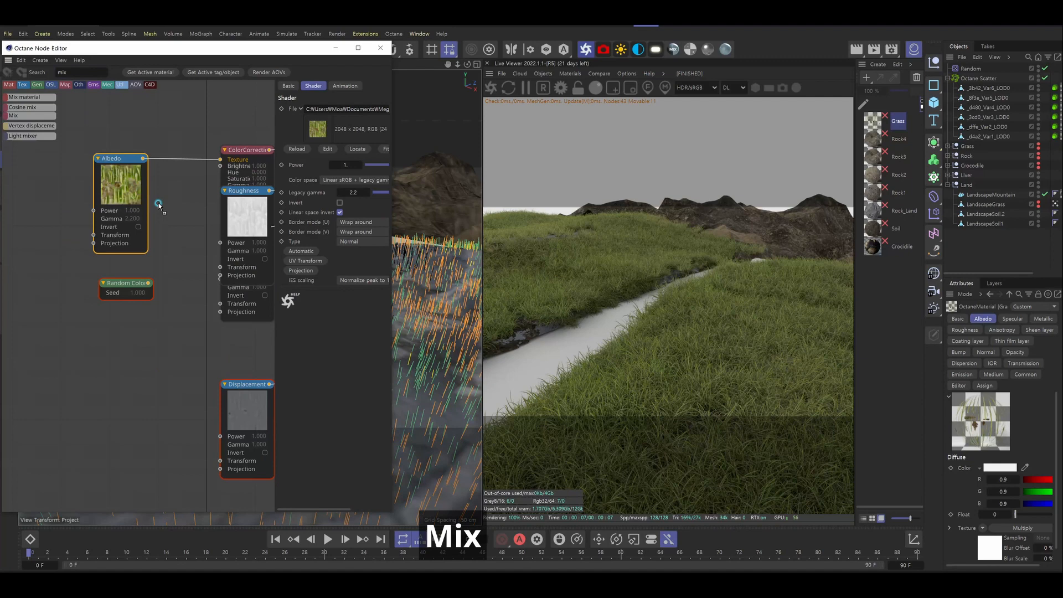
{"action": "left_click_drag", "start_coordinate": [158, 206], "coordinate": [170, 199]}
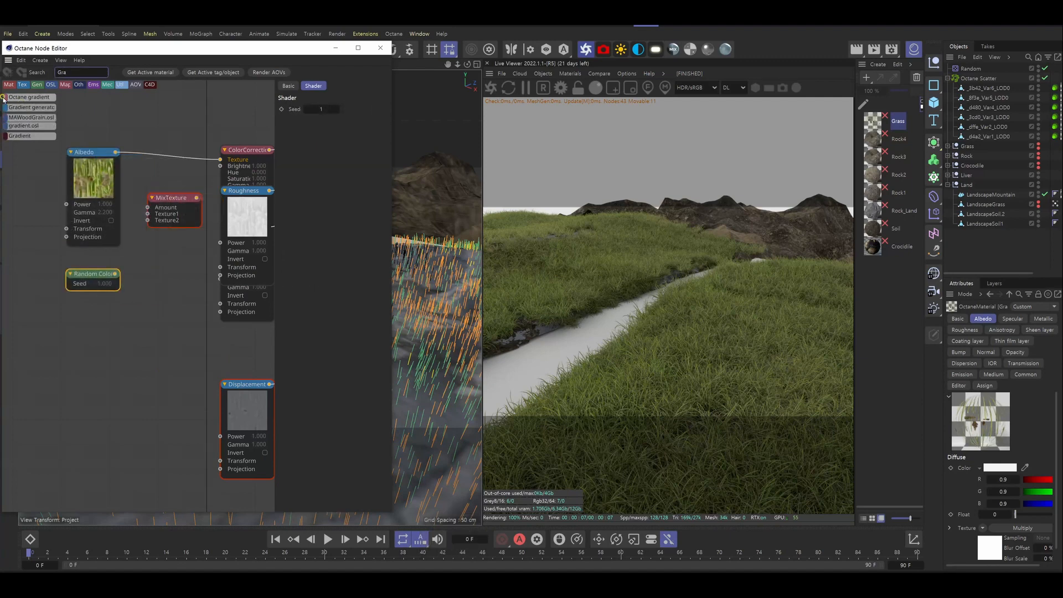
{"action": "left_click_drag", "start_coordinate": [4, 98], "coordinate": [33, 127]}
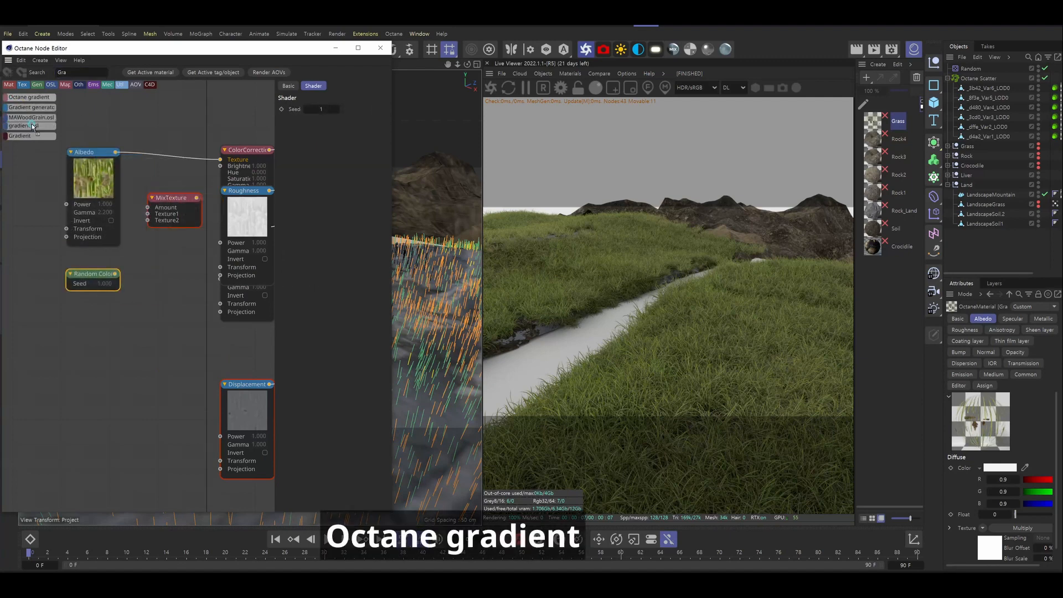
Step: Connect Random Color through the Gradient into the mix's Texture2, Albedo into Texture1, and the mix into the Albedo's ColorCorrection node
{"action": "left_click_drag", "start_coordinate": [135, 258], "coordinate": [127, 271]}
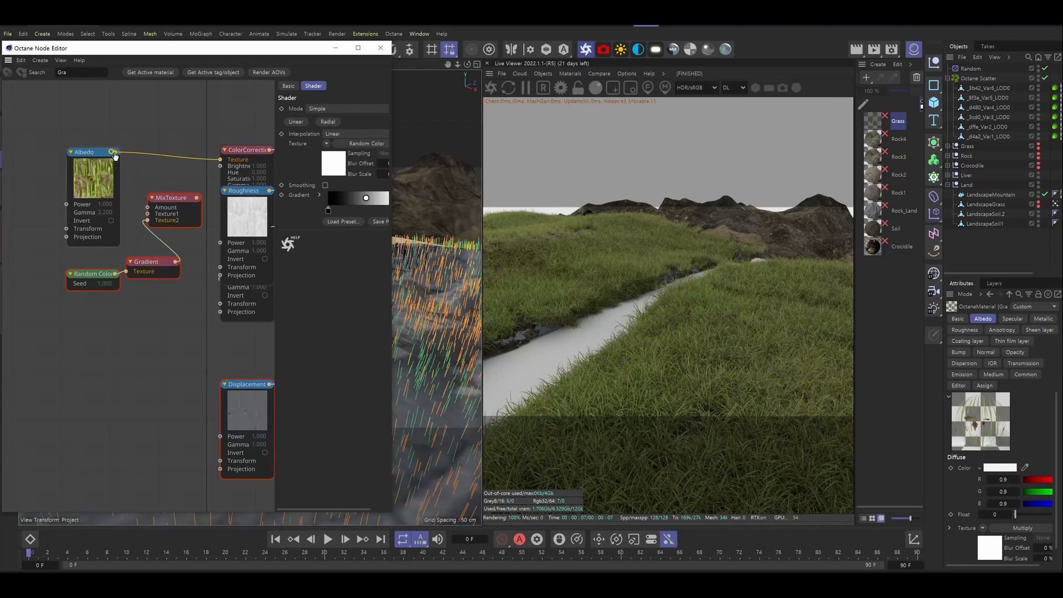
{"action": "left_click_drag", "start_coordinate": [113, 151], "coordinate": [147, 214]}
{"action": "left_click_drag", "start_coordinate": [217, 167], "coordinate": [221, 160]}
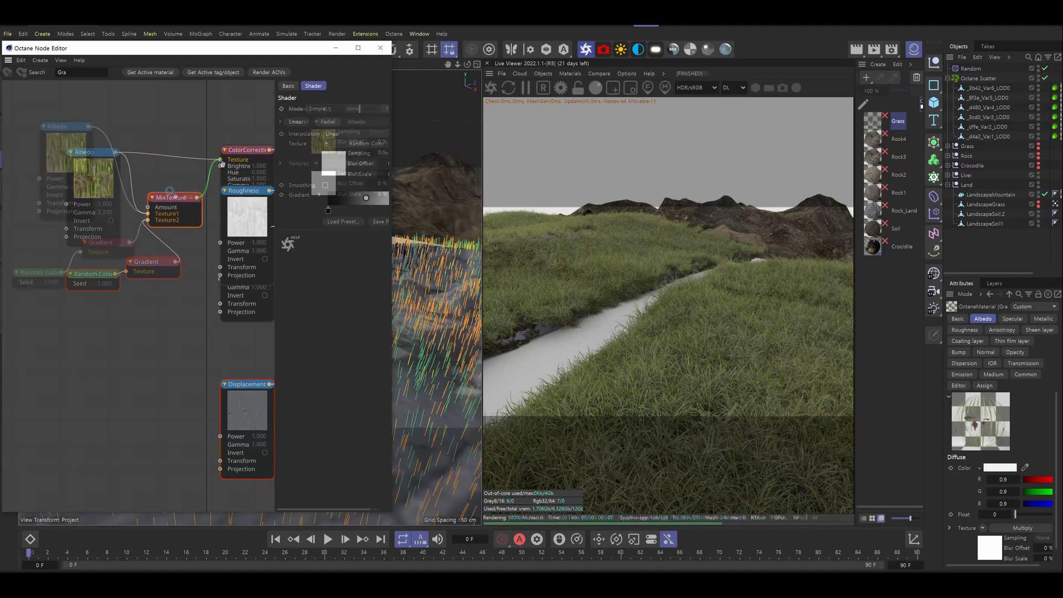
Step: Set the gradient's first knot to green and its last knot to dark green with hue 125°, saturation 100% and value 21%
{"action": "left_click", "coordinate": [112, 242]}
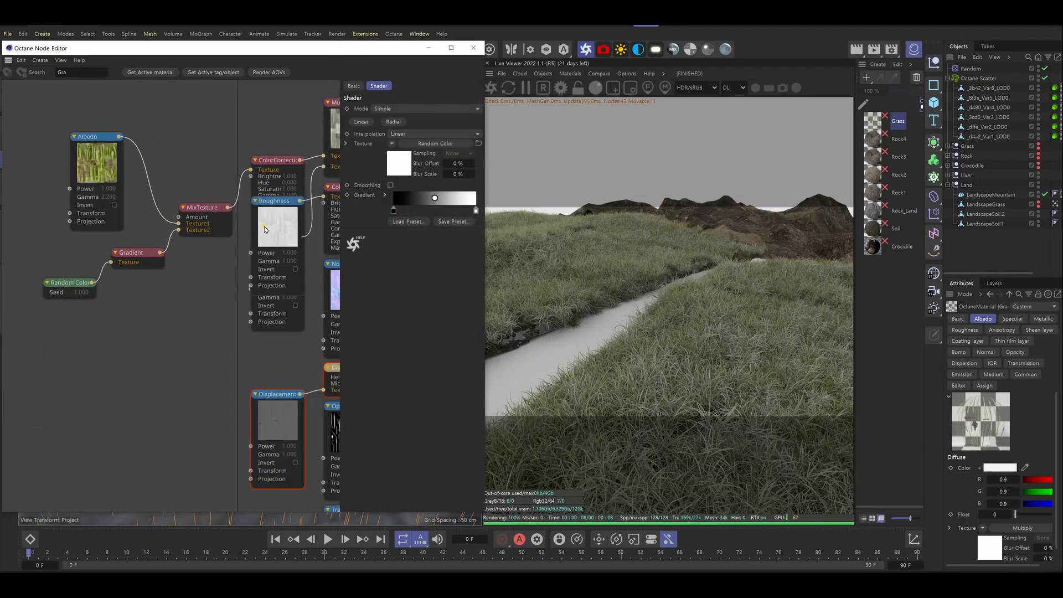
{"action": "double_click", "coordinate": [393, 210]}
{"action": "left_click", "coordinate": [361, 268]}
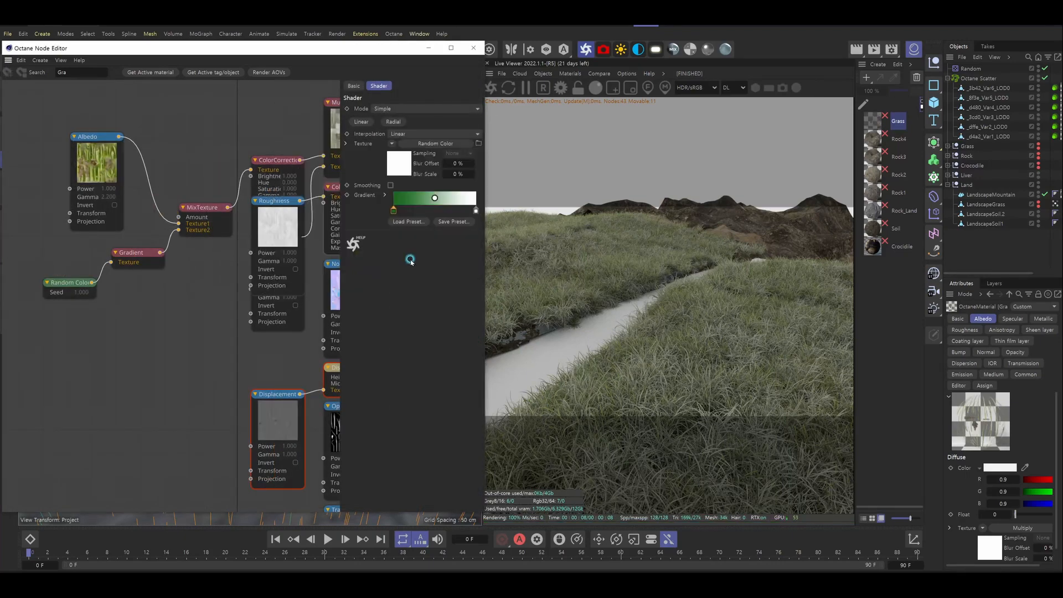
{"action": "left_click", "coordinate": [466, 305]}
{"action": "left_click_drag", "start_coordinate": [465, 315], "coordinate": [348, 315]}
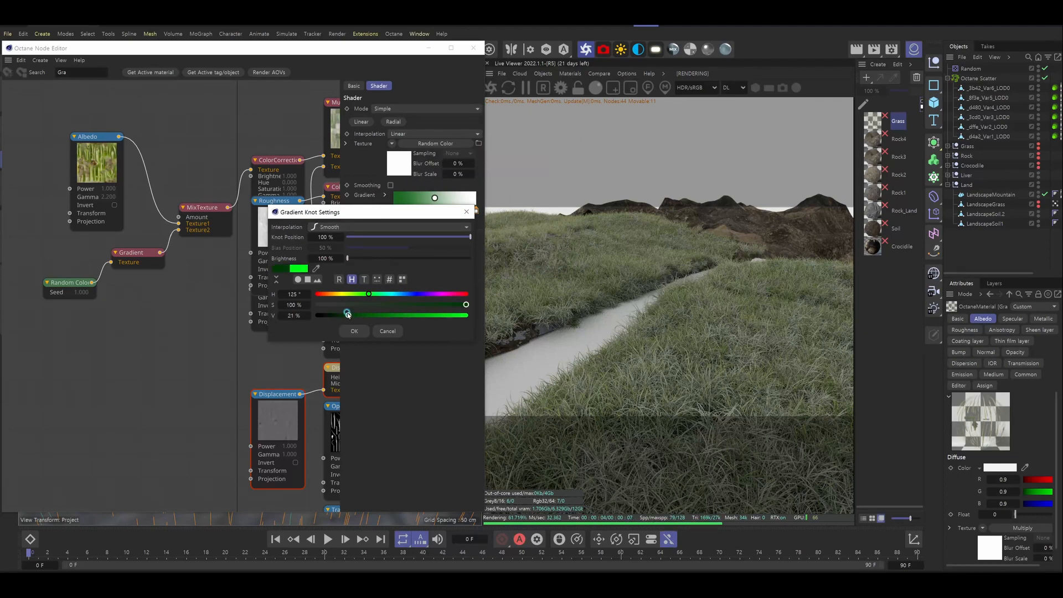
{"action": "left_click", "coordinate": [353, 331]}
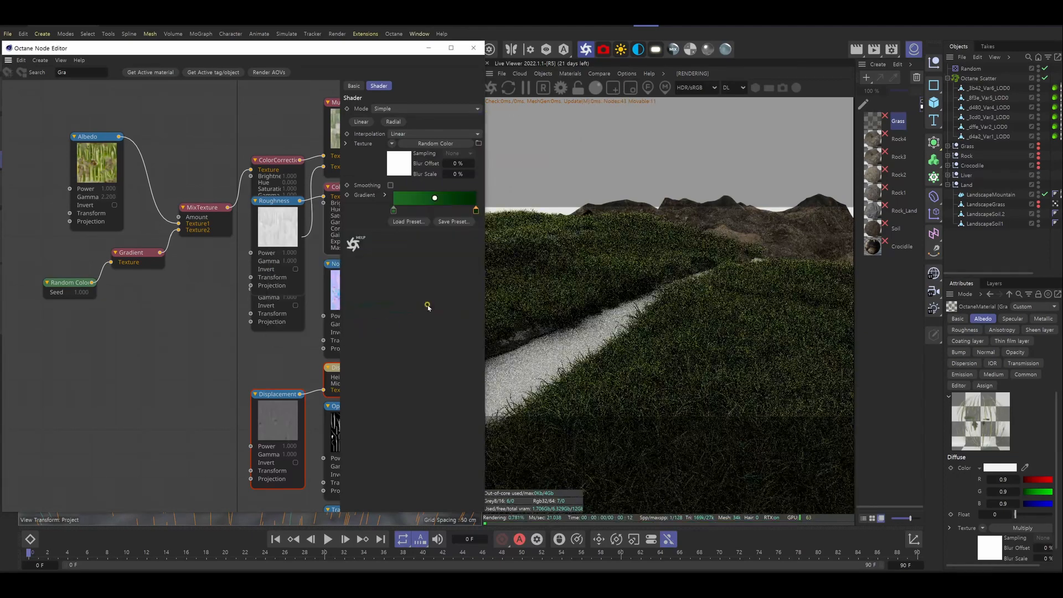
Step: Set the MixTexture node's amount to 0.4
{"action": "double_click", "coordinate": [394, 108]}
{"action": "type", "text": "0.4"}
{"action": "key", "text": "Return"}
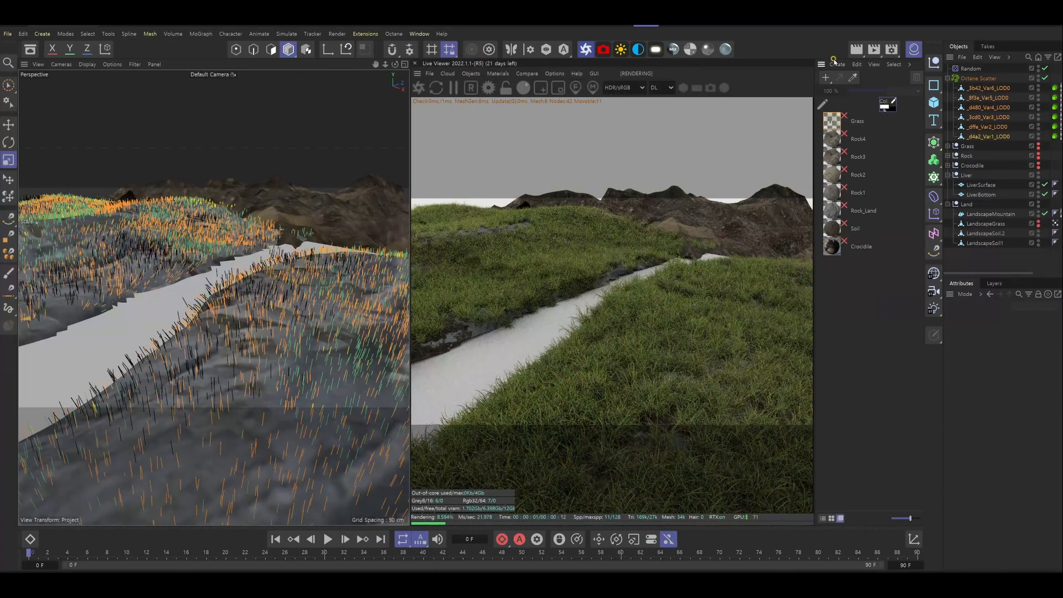
Step: Create a new Octane material and name it RiverSurface
{"action": "left_click", "coordinate": [837, 64]}
{"action": "left_click", "coordinate": [871, 104]}
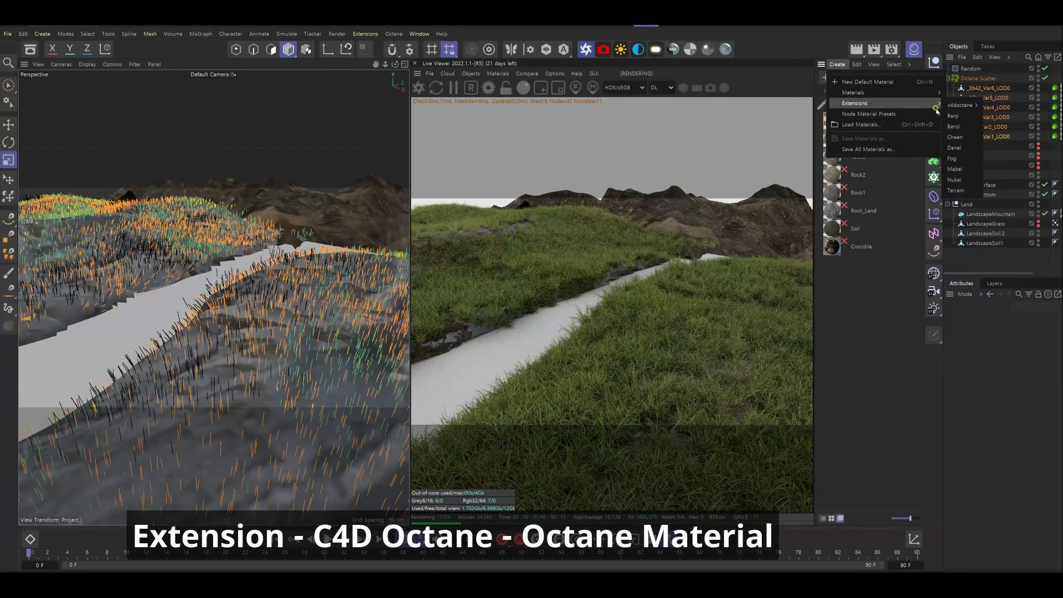
{"action": "mouse_move", "coordinate": [953, 105]}
{"action": "left_click", "coordinate": [878, 150]}
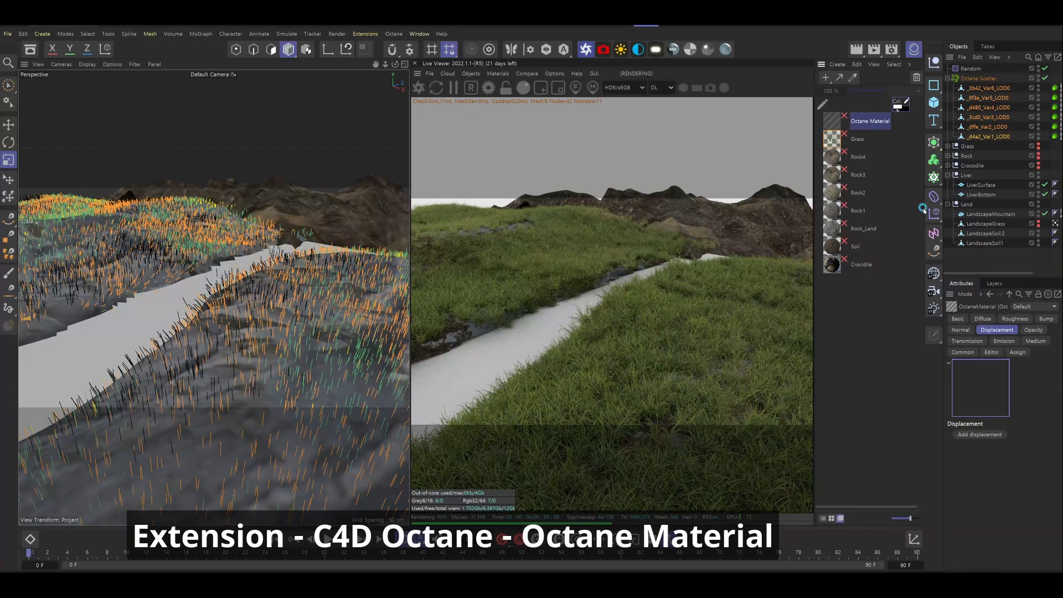
{"action": "double_click", "coordinate": [866, 123]}
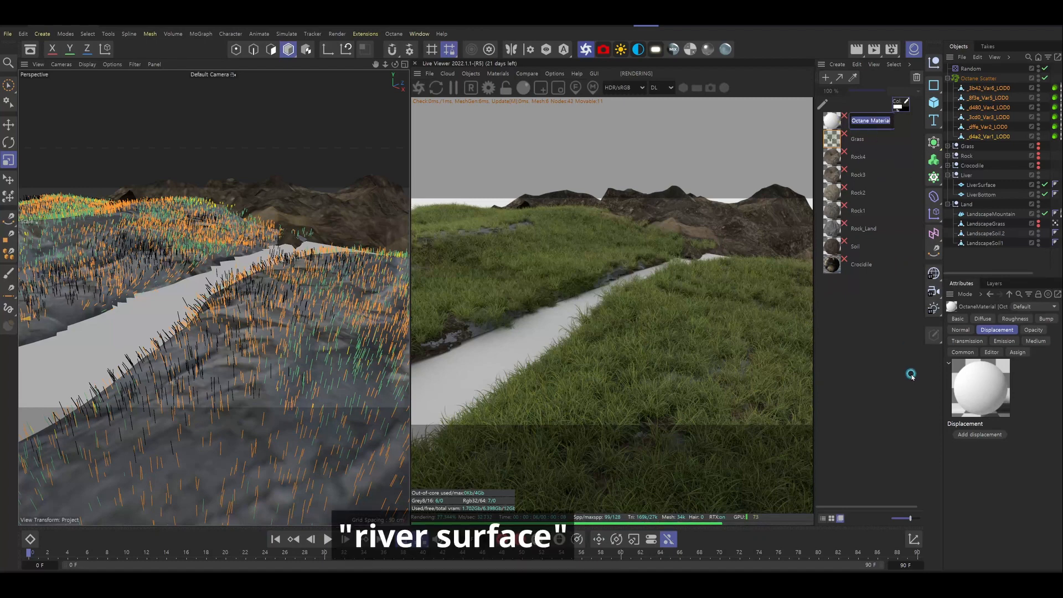
{"action": "key", "text": "Return"}
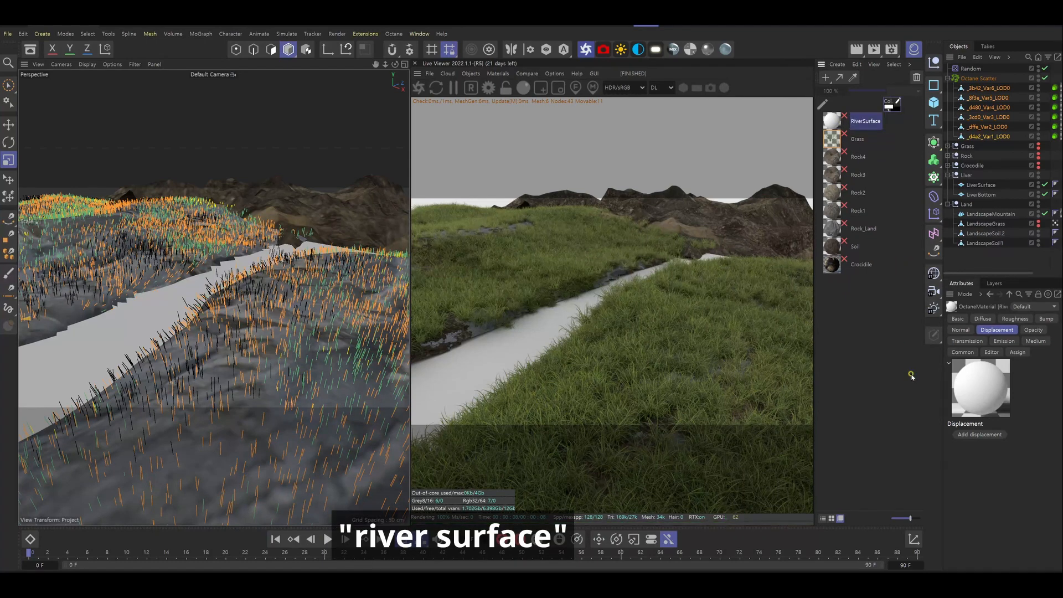
Step: Apply the RiverSurface material to the LiverSurface plane
{"action": "left_click", "coordinate": [973, 187]}
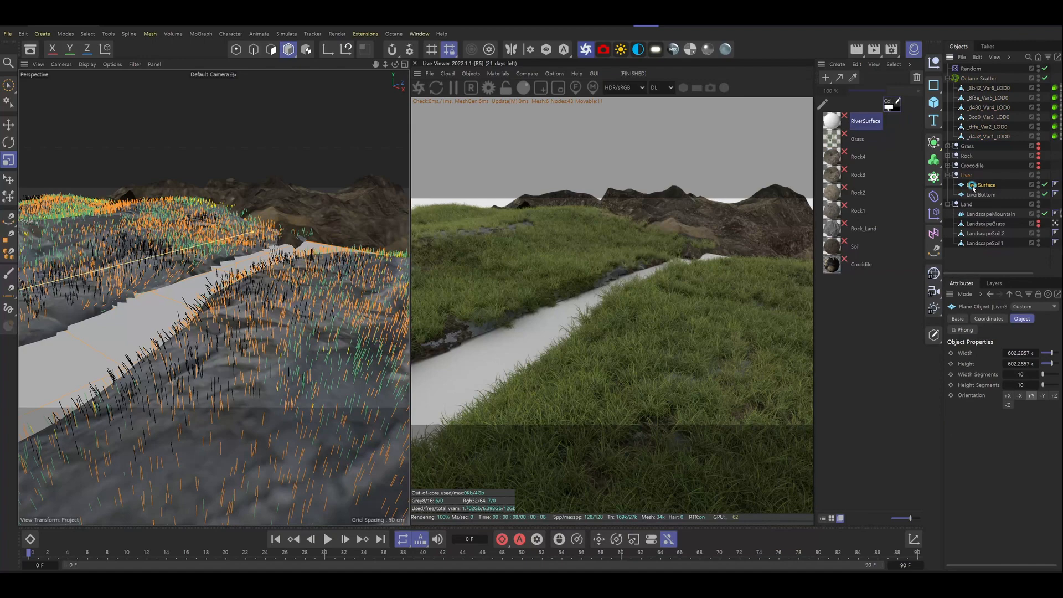
{"action": "right_click", "coordinate": [831, 124]}
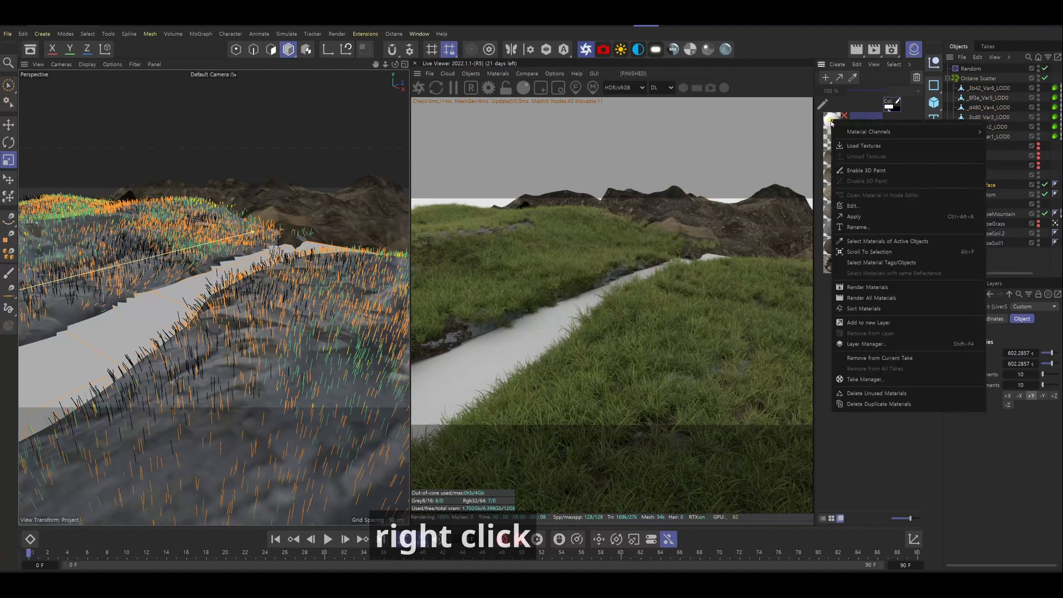
{"action": "left_click", "coordinate": [852, 216]}
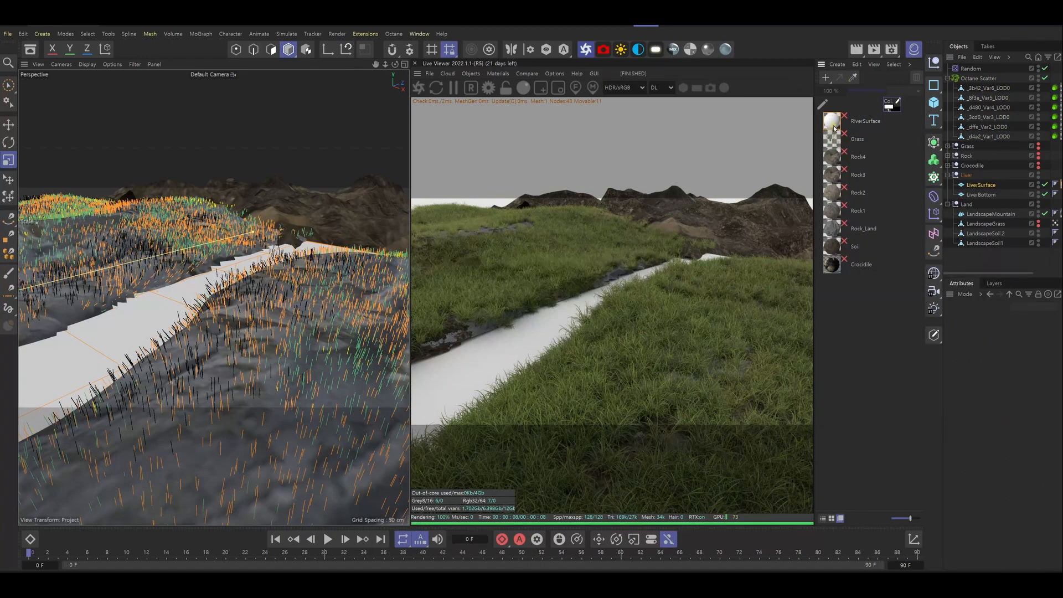
Step: Set RiverSurface's material type to Glossy and its diffuse color to dark teal with R 0, G 35, B 36
{"action": "double_click", "coordinate": [832, 125]}
{"action": "left_click", "coordinate": [90, 203]}
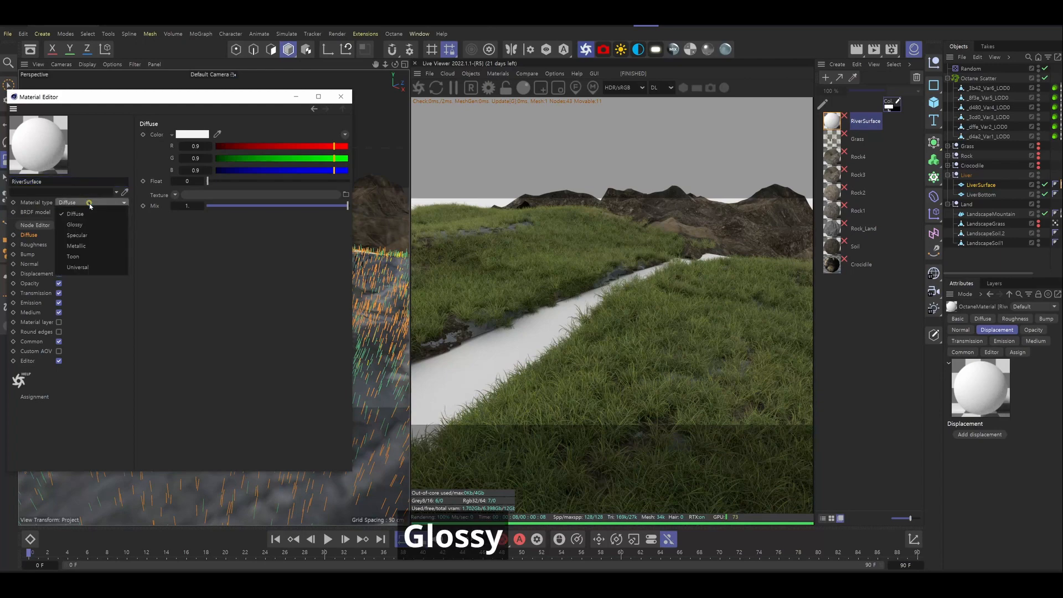
{"action": "left_click", "coordinate": [76, 225]}
{"action": "left_click", "coordinate": [192, 134]}
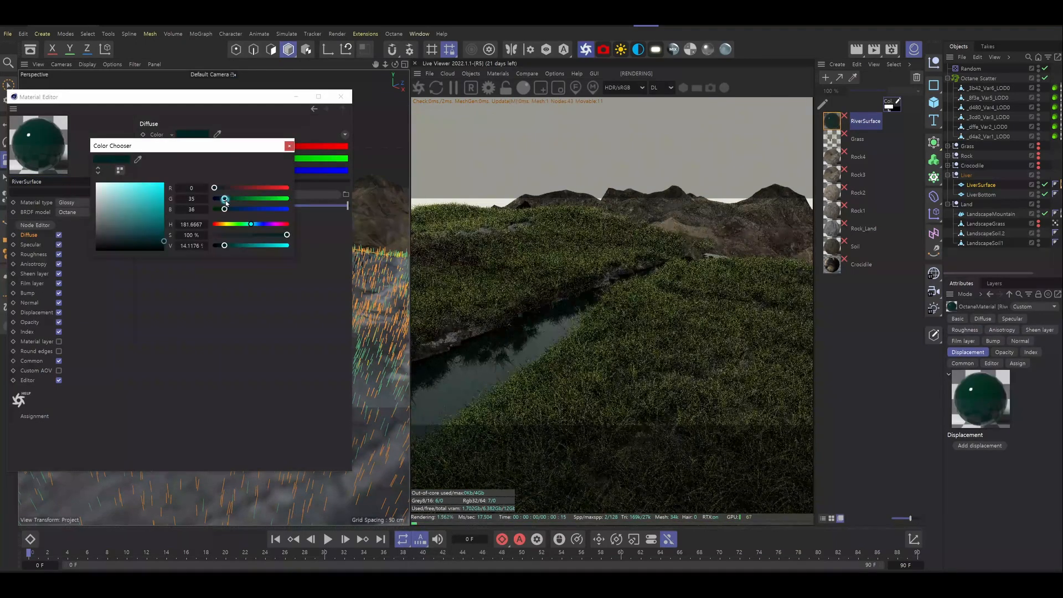
Step: Add two Octane noises and a Noise shader, feed them into a Mix texture's Texture1, Texture2 and Amount, and connect the mix to RiverSurface's Bump
{"action": "left_click", "coordinate": [24, 225]}
{"action": "left_click_drag", "start_coordinate": [21, 112], "coordinate": [112, 266]}
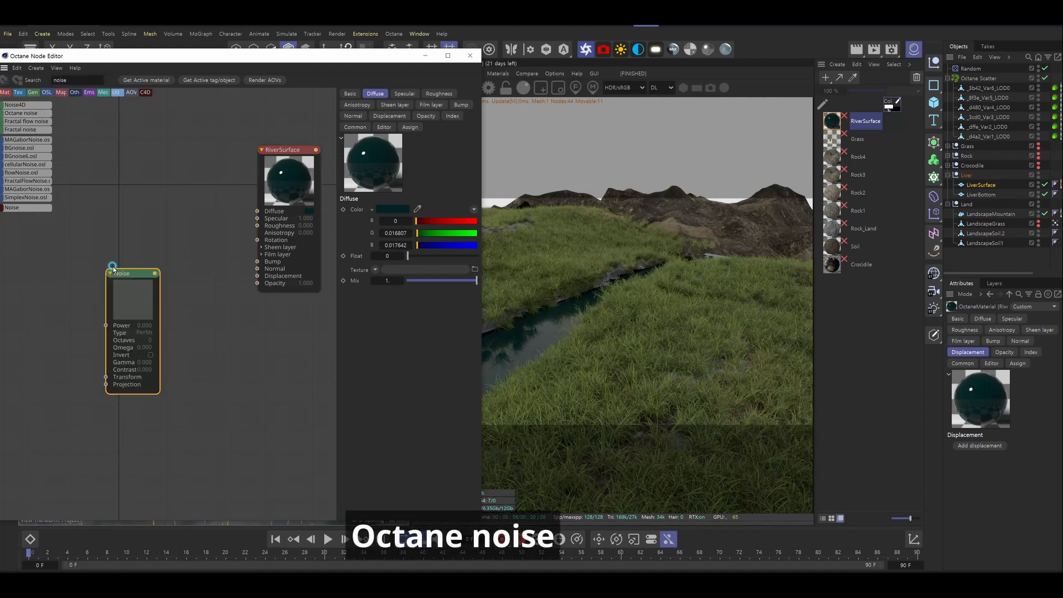
{"action": "left_click_drag", "start_coordinate": [126, 410], "coordinate": [127, 411]}
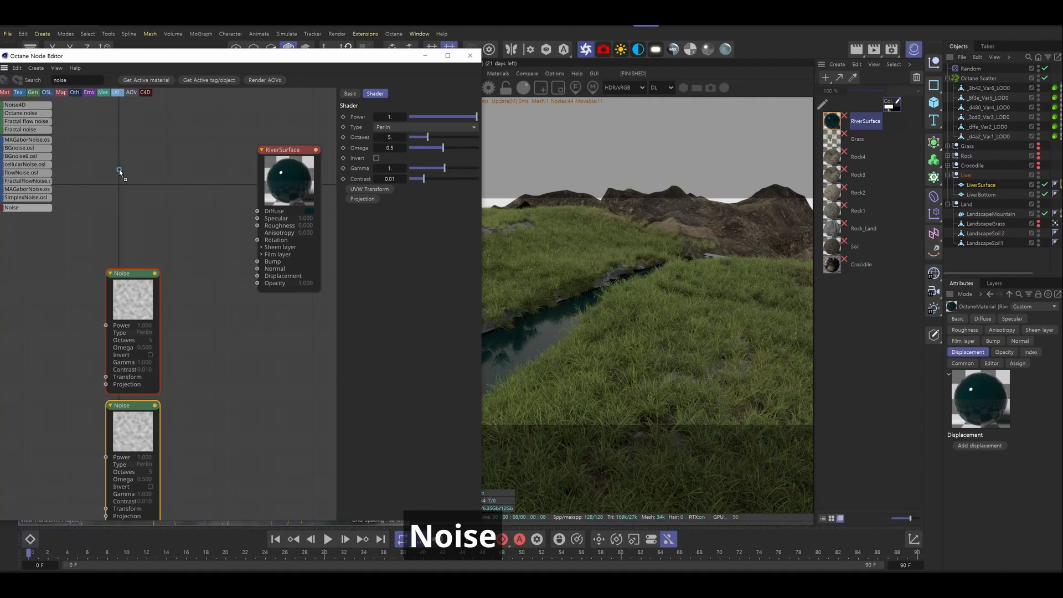
{"action": "left_click_drag", "start_coordinate": [119, 170], "coordinate": [125, 191]}
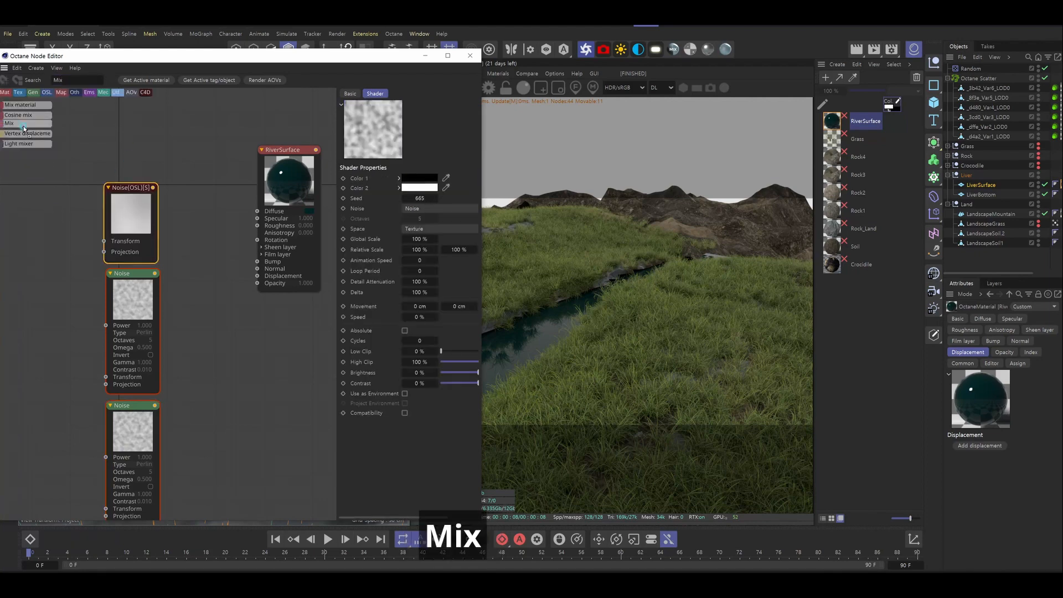
{"action": "left_click_drag", "start_coordinate": [195, 227], "coordinate": [201, 250]}
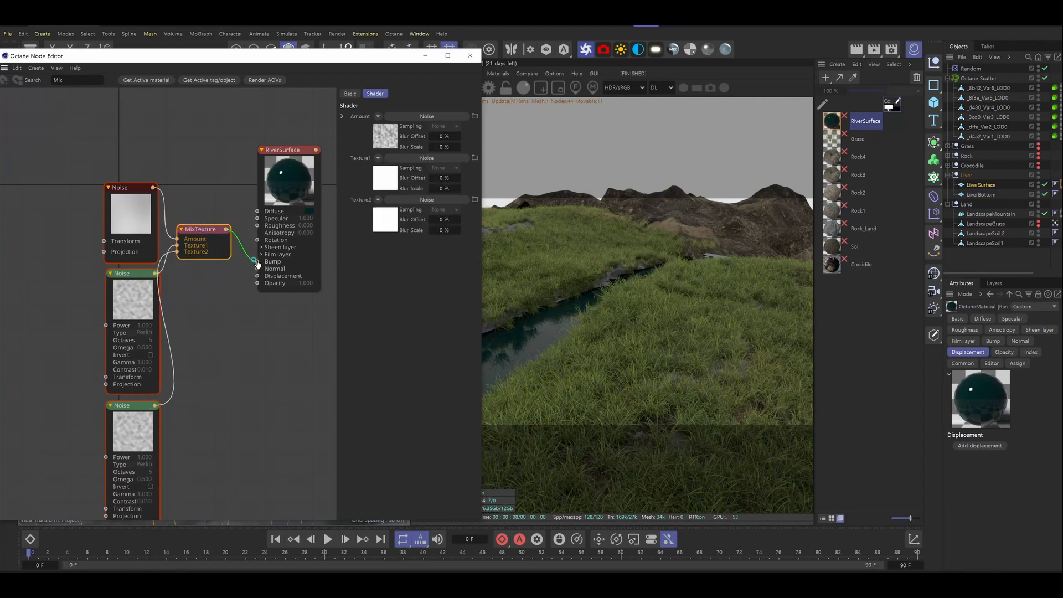
Step: Add two Transform nodes and connect one to the Transform input of each Octane noise node
{"action": "left_click", "coordinate": [77, 80]}
{"action": "type", "text": "trans"}
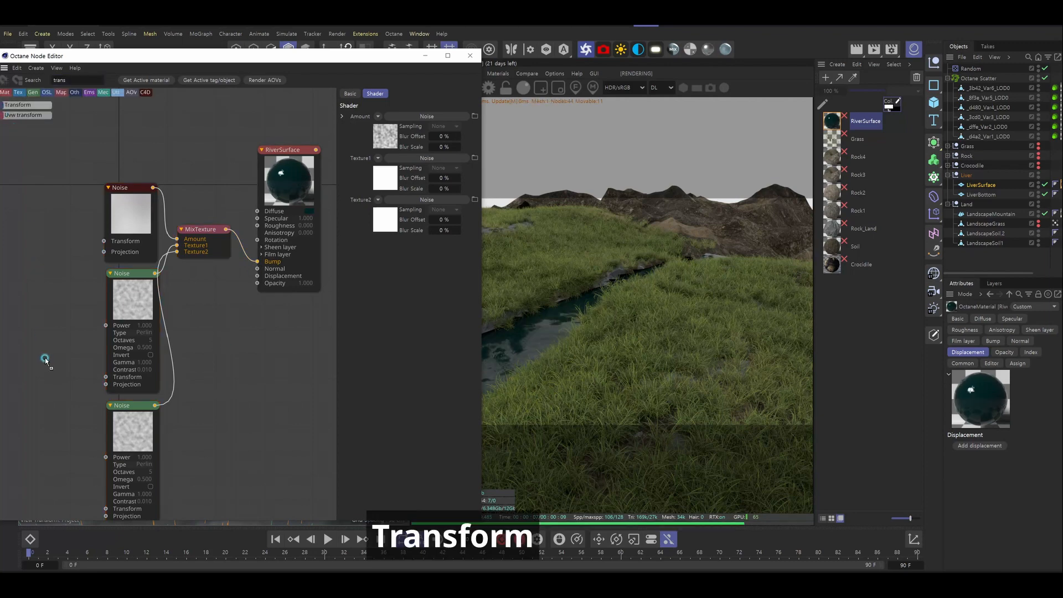
{"action": "left_click_drag", "start_coordinate": [45, 360], "coordinate": [45, 361]}
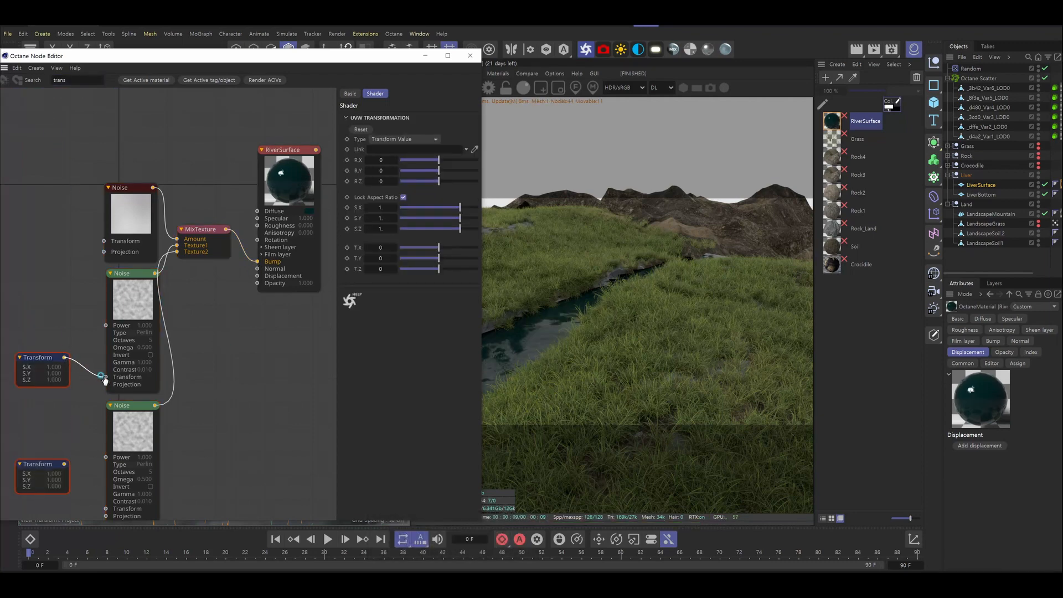
{"action": "left_click_drag", "start_coordinate": [64, 465], "coordinate": [72, 475]}
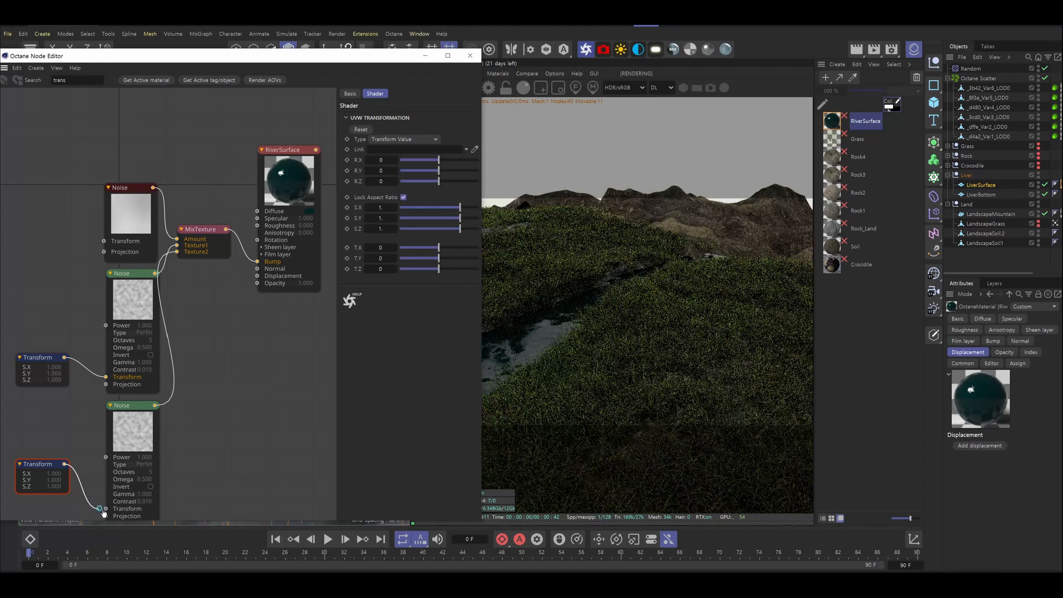
{"action": "left_click_drag", "start_coordinate": [106, 513], "coordinate": [106, 509]}
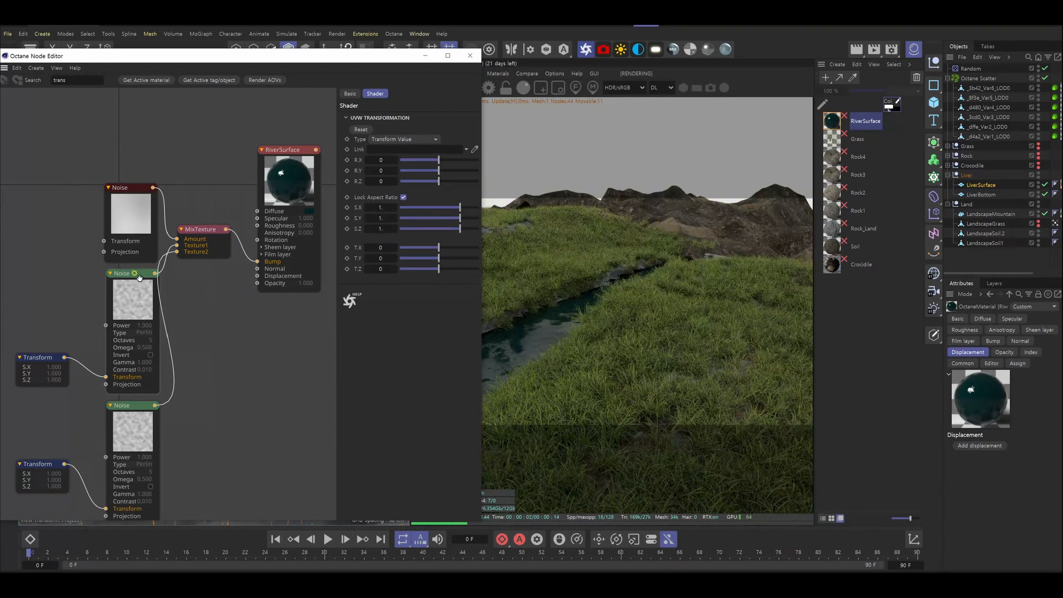
Step: Set the power of the Texture1 noise to 0.2 and of the Texture2 noise to 0.9
{"action": "left_click", "coordinate": [199, 258]}
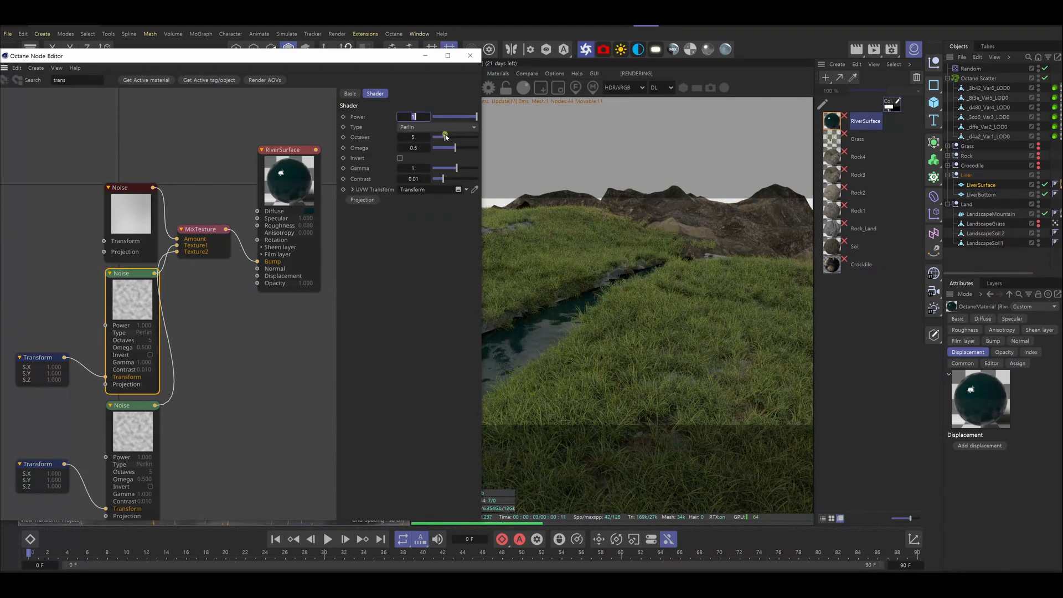
{"action": "type", "text": "2"}
{"action": "left_click", "coordinate": [141, 429]}
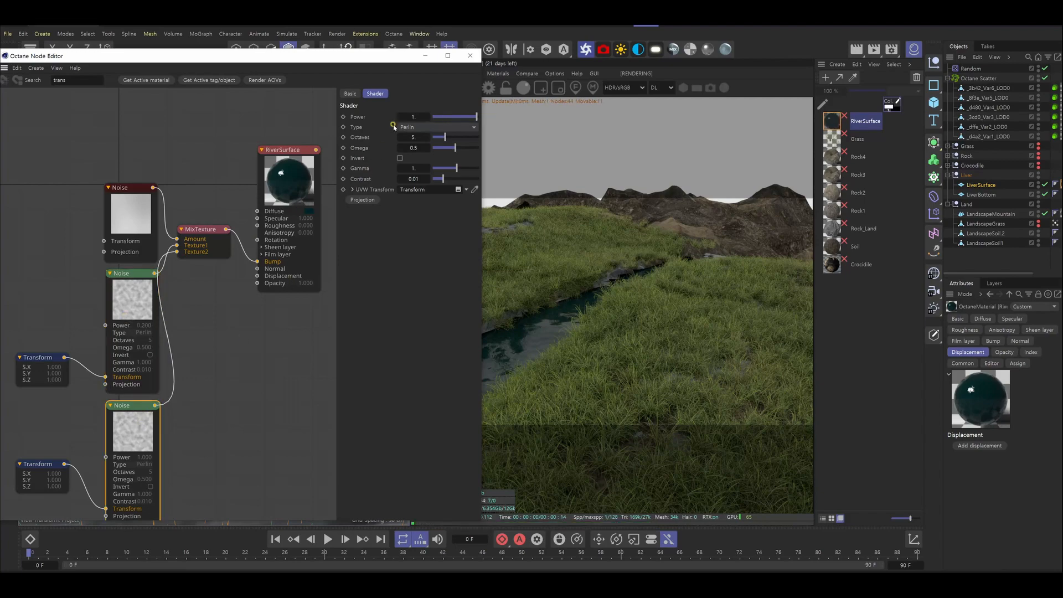
{"action": "type", "text": "0.9"}
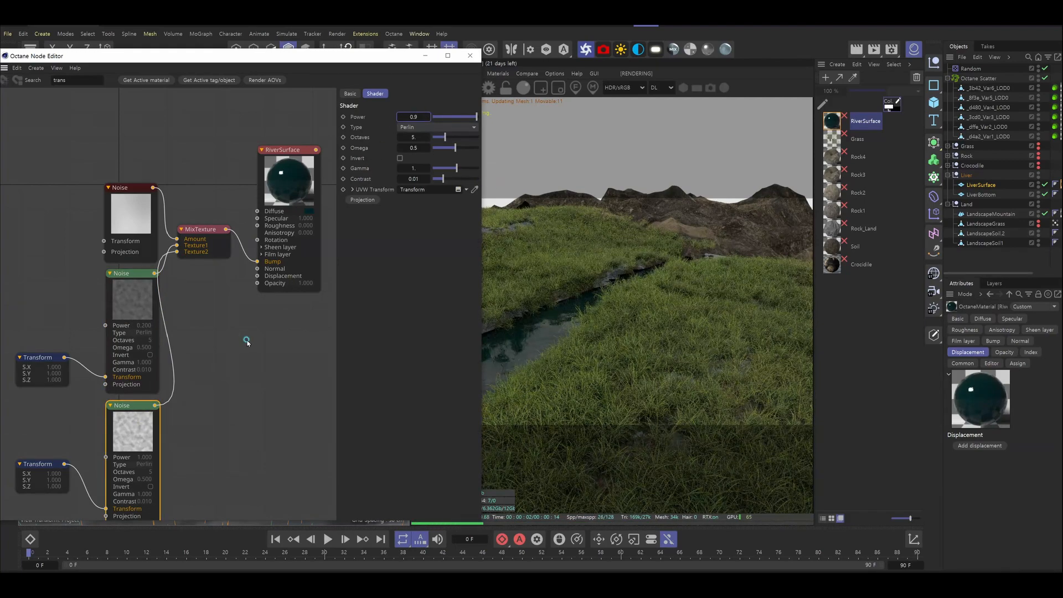
Step: Set the low clip and high clip of the mix amount's Noise shader to 50% and close the node editor
{"action": "left_click", "coordinate": [127, 188]}
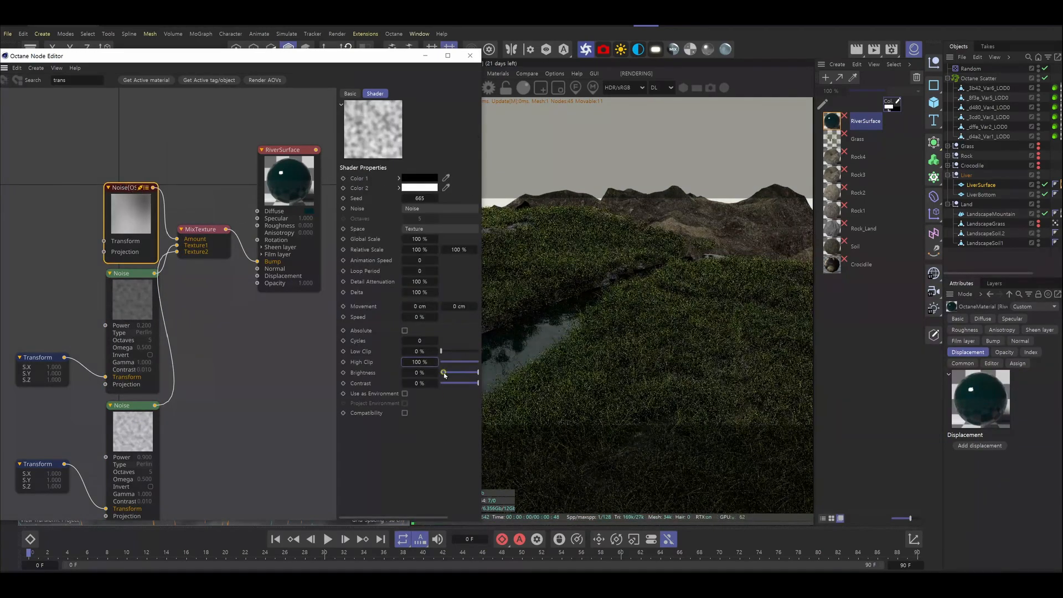
{"action": "mouse_move", "coordinate": [417, 351]}
{"action": "left_mouse_down"}
{"action": "mouse_move", "coordinate": [431, 355]}
{"action": "mouse_move", "coordinate": [455, 452]}
{"action": "left_mouse_up"}
{"action": "type", "text": "50"}
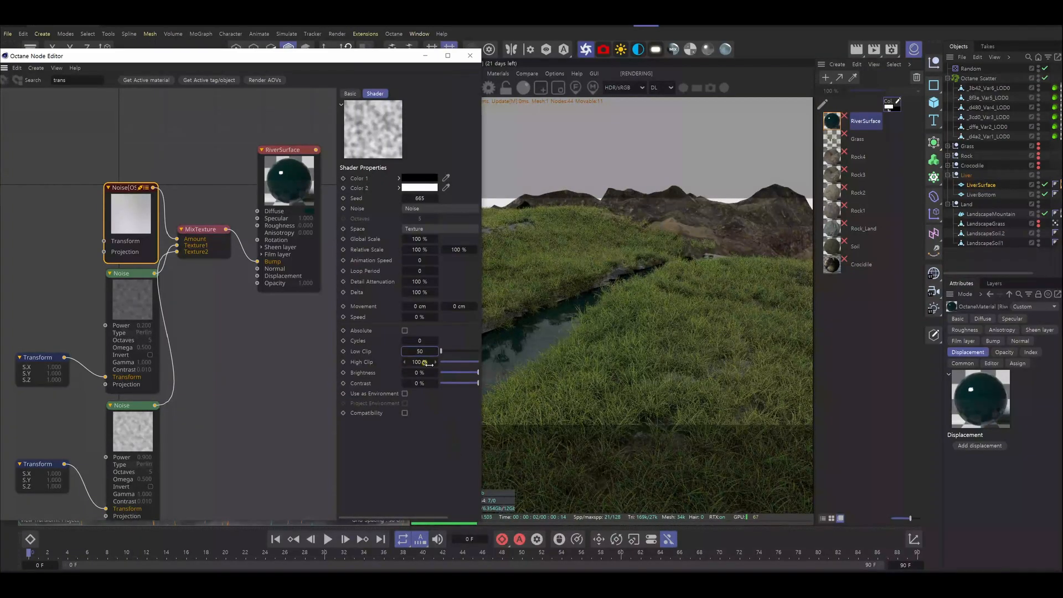
{"action": "left_click", "coordinate": [428, 364]}
{"action": "type", "text": "50"}
{"action": "key", "text": "Return"}
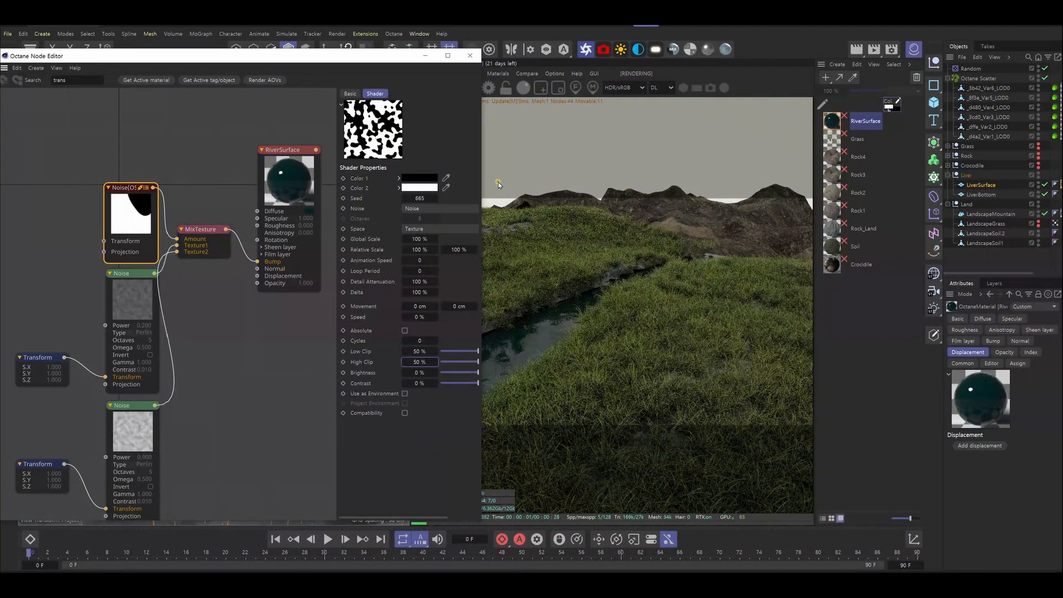
{"action": "left_click", "coordinate": [468, 56]}
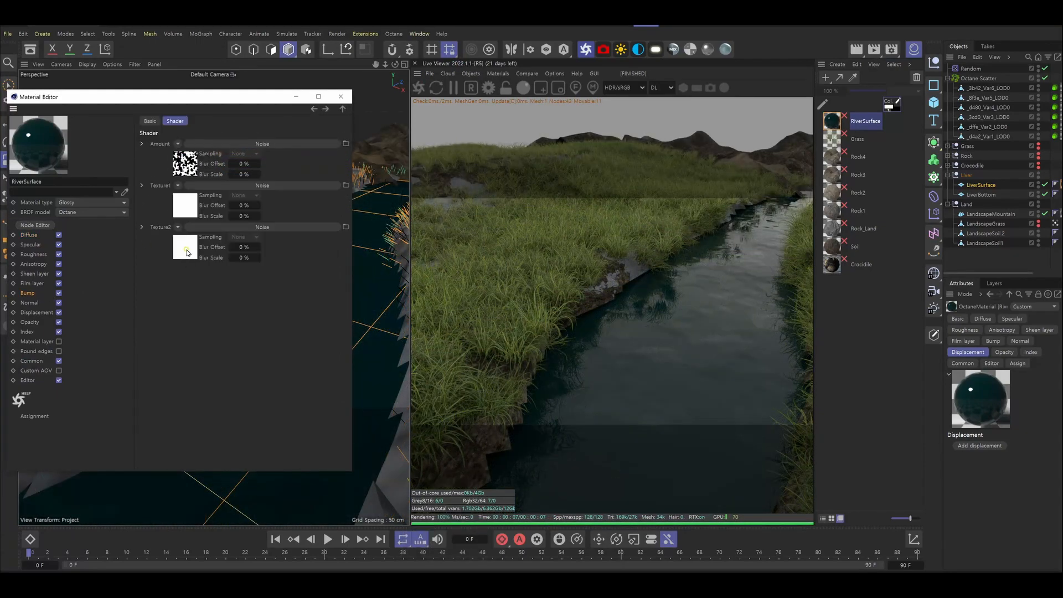
Step: Unlock the aspect ratio in the Texture2 noise's UVW transform and set S.X to 0.3 and S.Y to 0.9
{"action": "left_click", "coordinate": [186, 252]}
{"action": "left_click", "coordinate": [153, 217]}
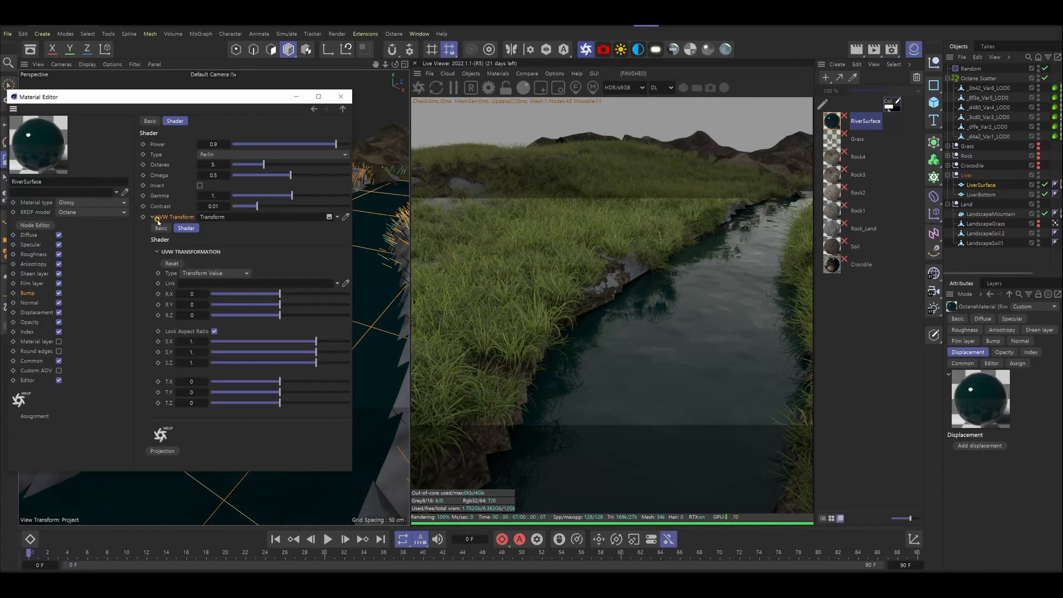
{"action": "left_click", "coordinate": [215, 332]}
{"action": "double_click", "coordinate": [192, 341]}
{"action": "type", "text": "0.3"}
{"action": "key", "text": "Return"}
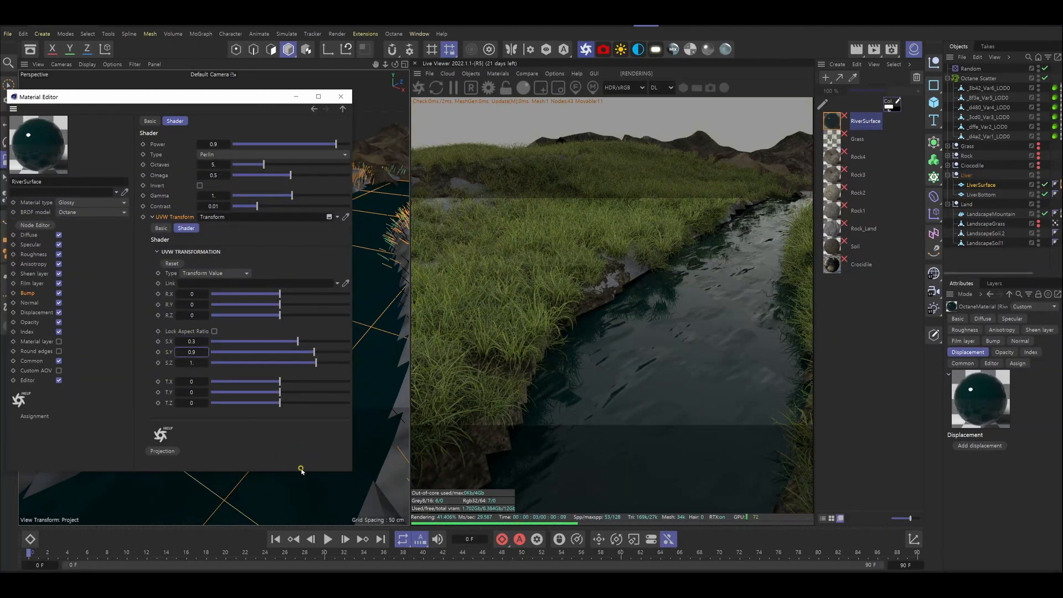
Step: Set the low clip to 38% and the high clip to 59% in the bump mix's amount noise
{"action": "left_click", "coordinate": [28, 294]}
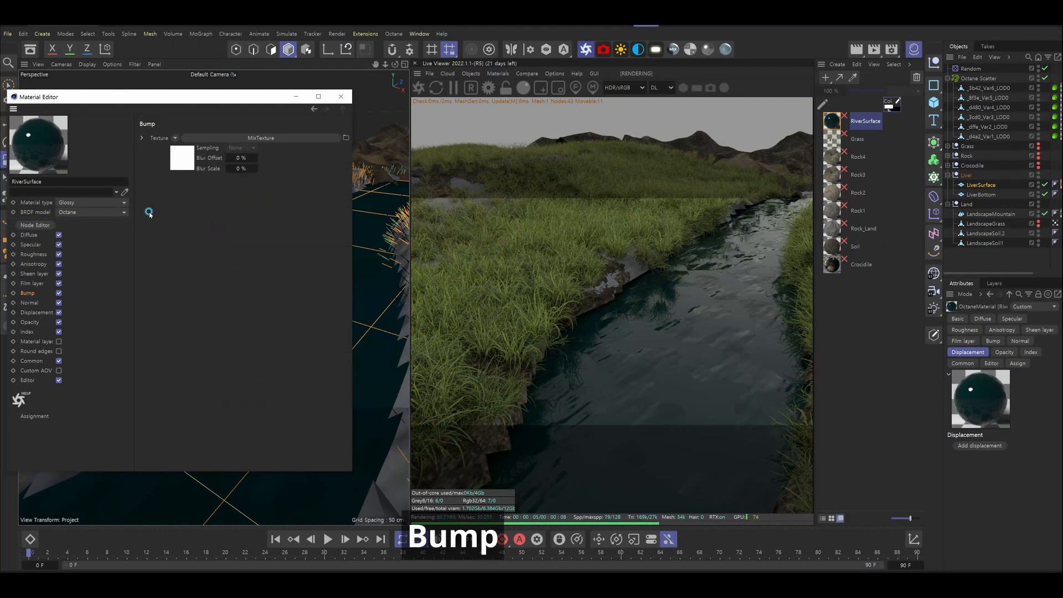
{"action": "left_click", "coordinate": [182, 158]}
{"action": "left_click", "coordinate": [187, 165]}
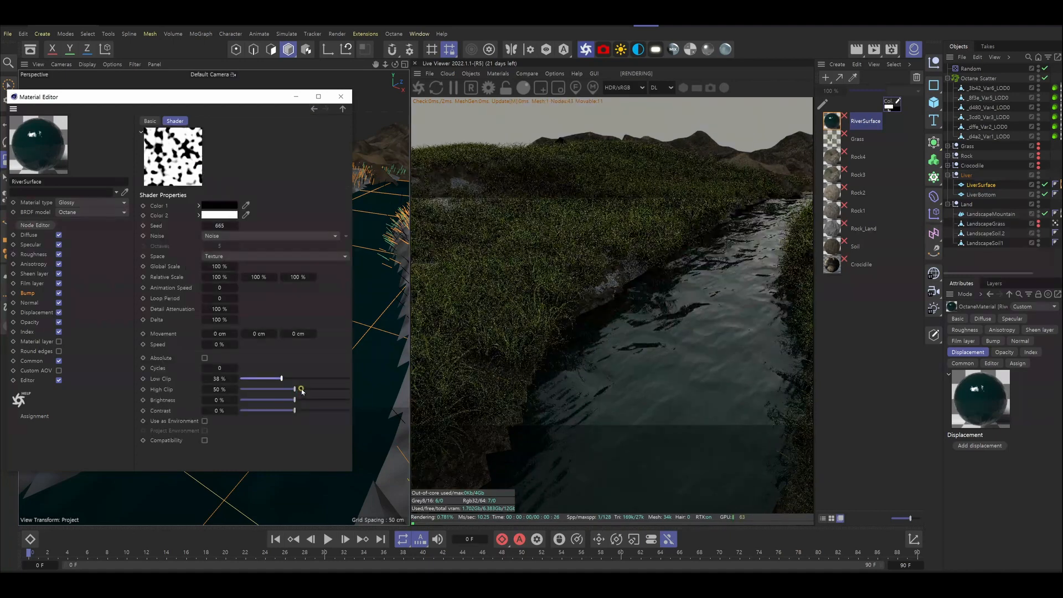
{"action": "left_click_drag", "start_coordinate": [294, 389], "coordinate": [304, 390]}
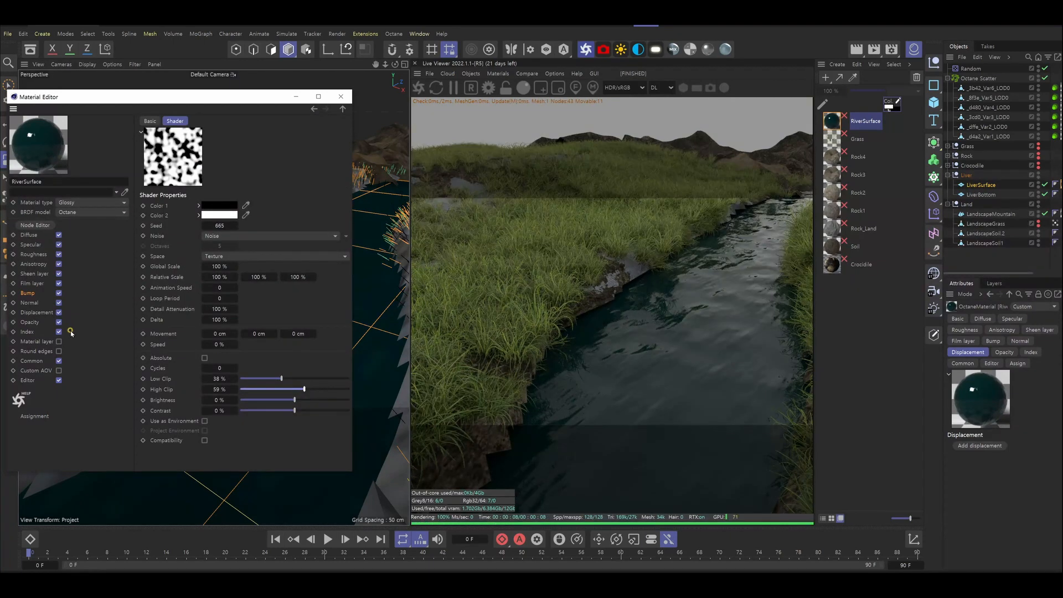
Step: Make RiverSurface partly transparent through its opacity and apply the Soil material to the LiverBottom plane
{"action": "left_click", "coordinate": [34, 322]}
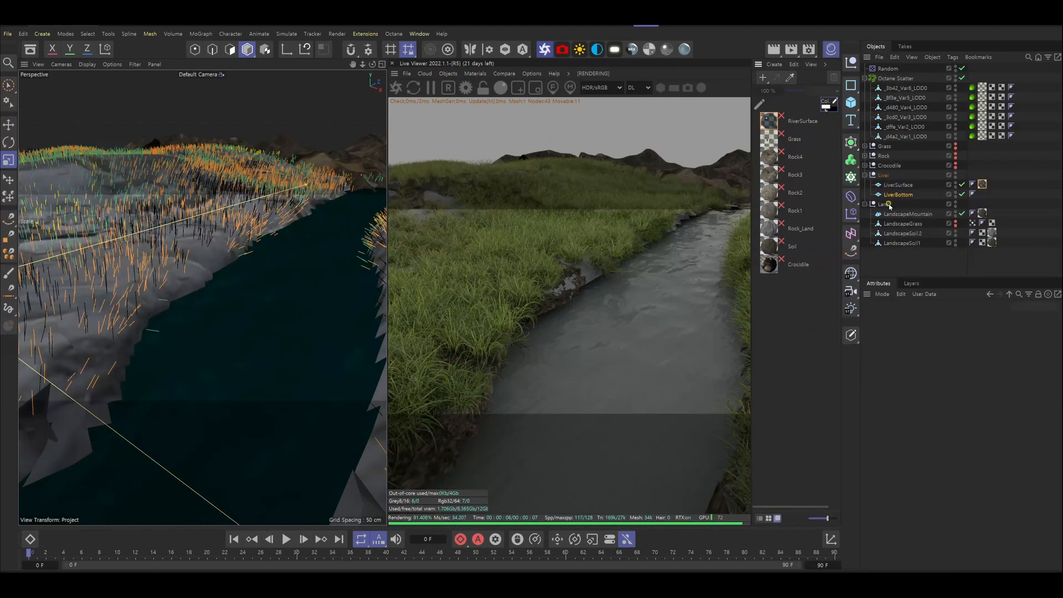
{"action": "left_click", "coordinate": [772, 248]}
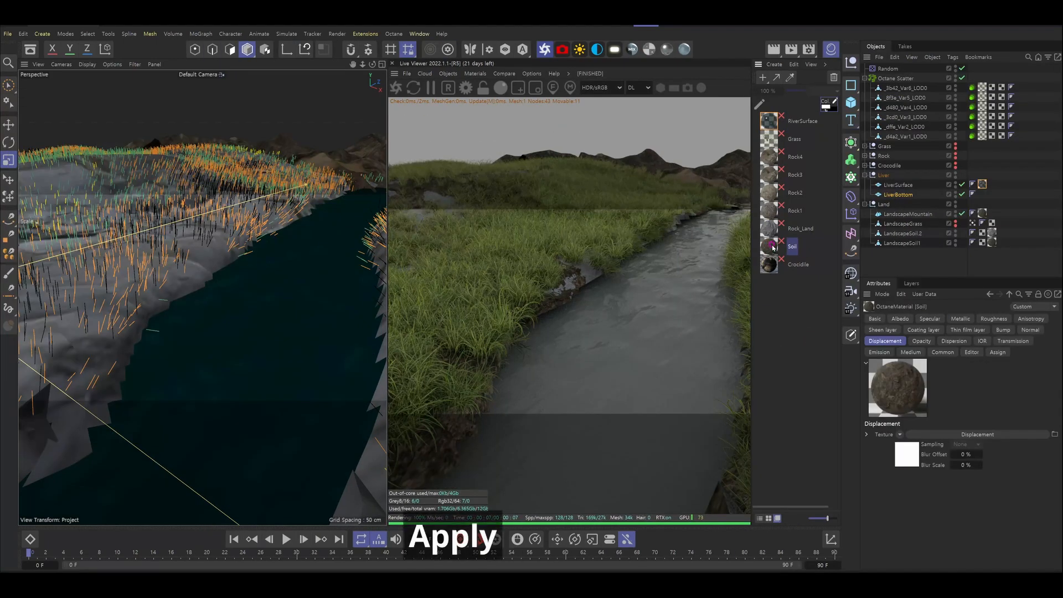
{"action": "right_click", "coordinate": [773, 247]}
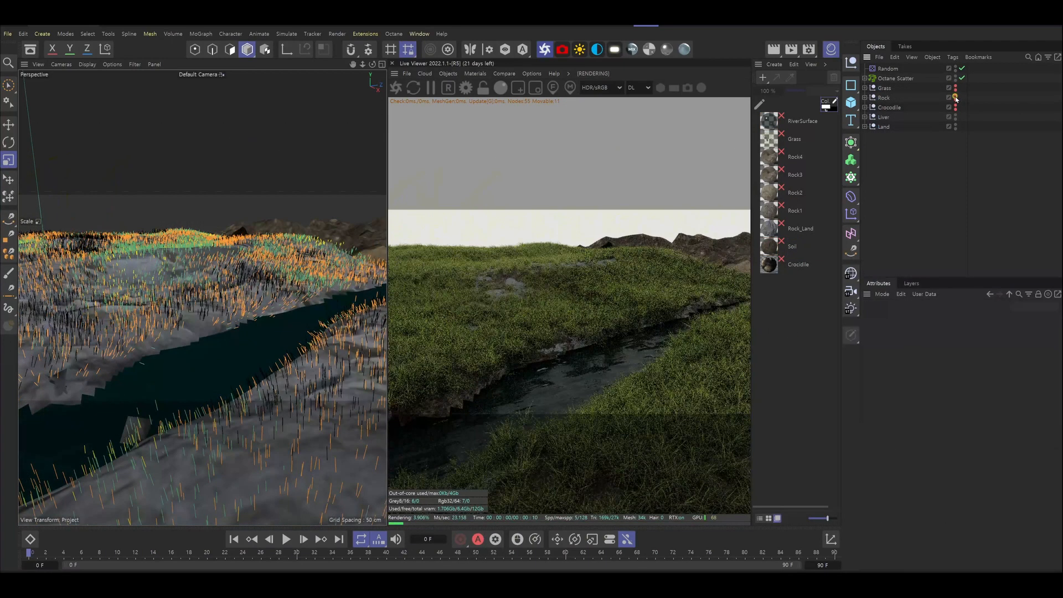
Step: Unhide the Rock group, then scale its four rock meshes down together and raise them above the grassy bank
{"action": "left_click", "coordinate": [955, 98], "text": "alt"}
{"action": "left_click", "coordinate": [864, 98]}
{"action": "left_click", "coordinate": [899, 108]}
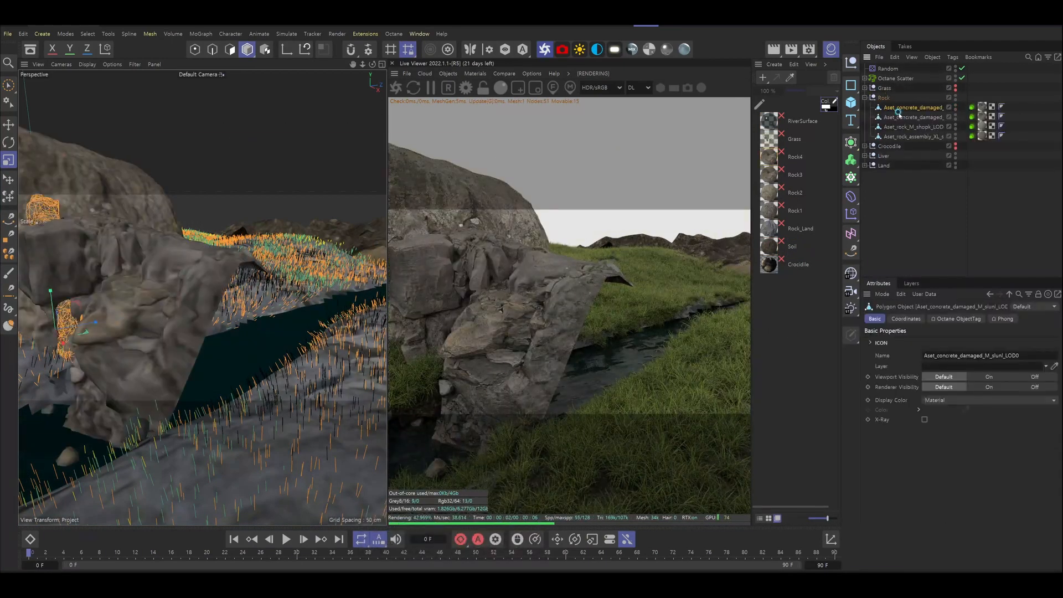
{"action": "left_click", "coordinate": [908, 137], "text": "shift"}
{"action": "key", "text": "t"}
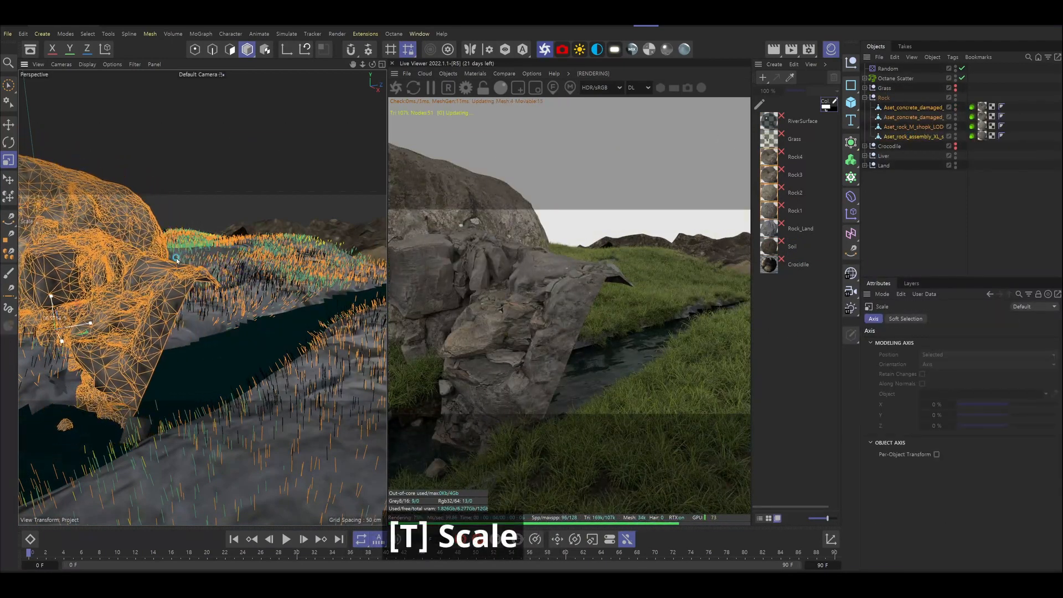
{"action": "left_click_drag", "start_coordinate": [176, 260], "coordinate": [70, 350]}
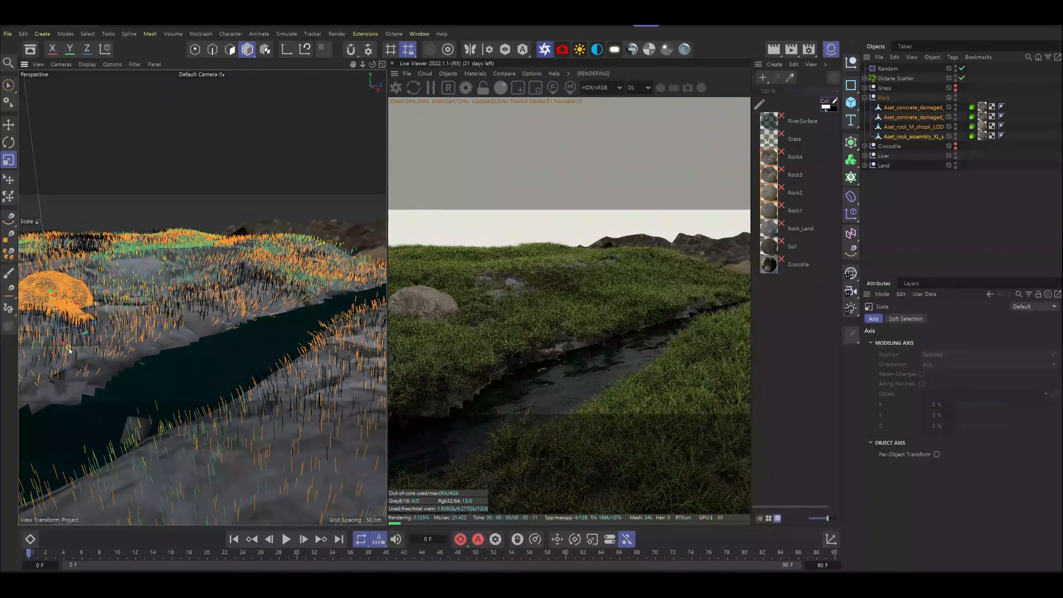
{"action": "key", "text": "e"}
{"action": "left_click_drag", "start_coordinate": [69, 350], "coordinate": [65, 287]}
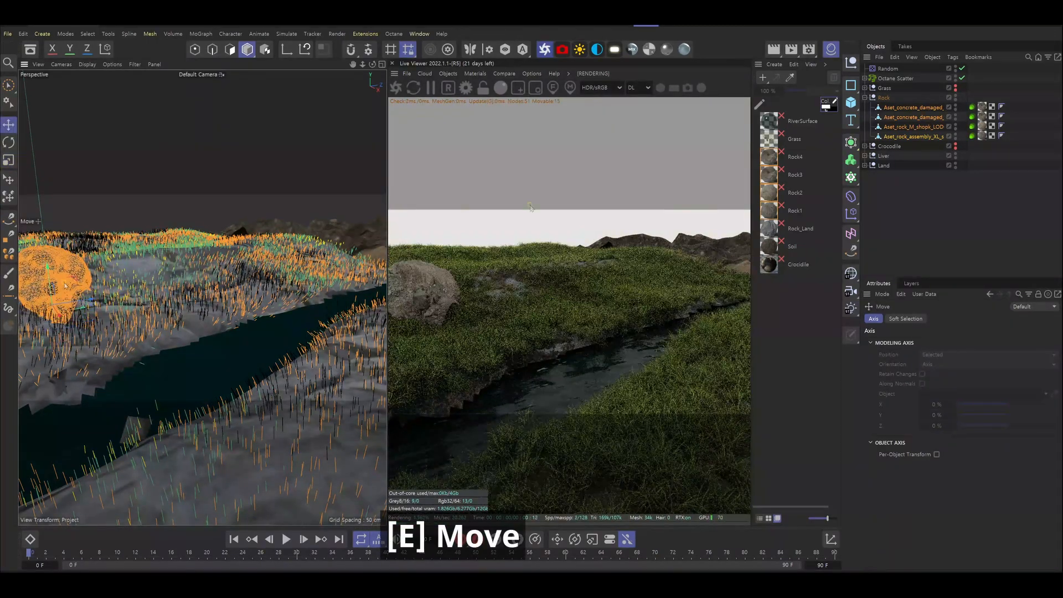
Step: Move the rock assembly mesh across the far grassy bank towards the river, rotate it and lower it slightly into the ground
{"action": "left_click", "coordinate": [908, 137]}
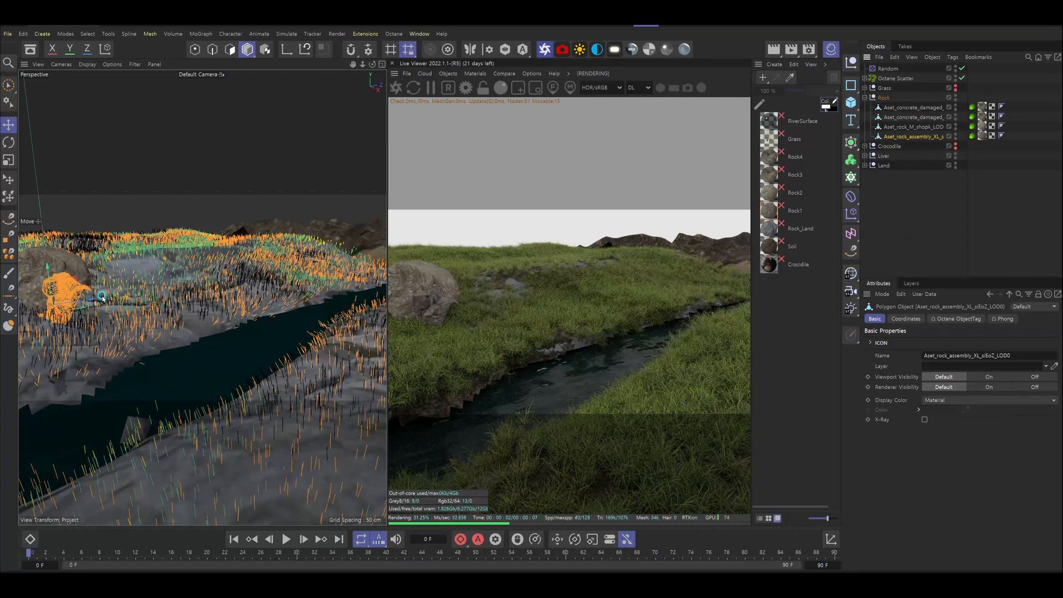
{"action": "key", "text": "e"}
{"action": "left_click_drag", "start_coordinate": [115, 294], "coordinate": [260, 283]}
{"action": "key", "text": "r"}
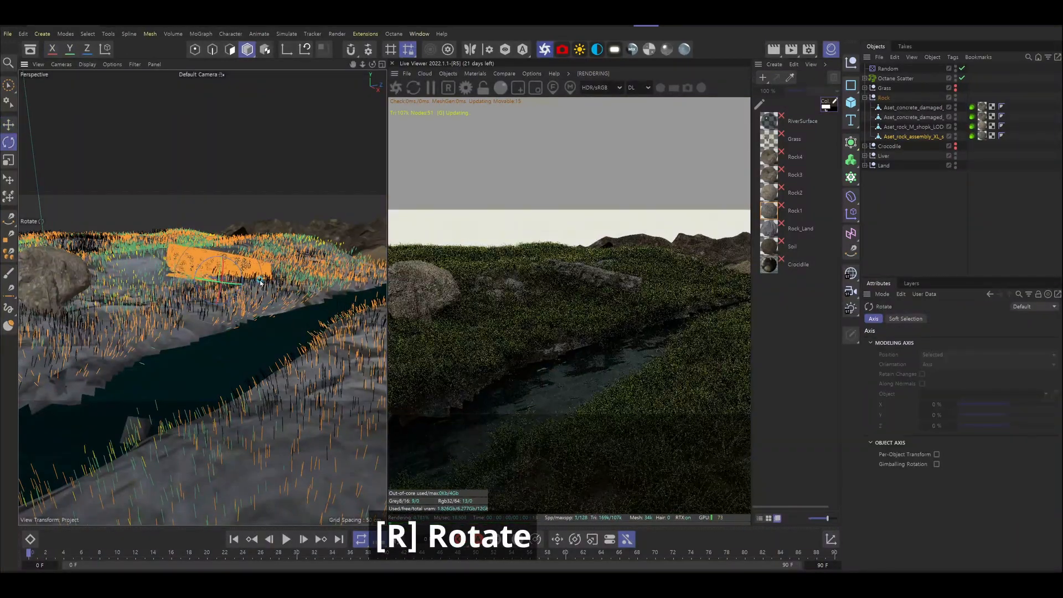
{"action": "key", "text": "e"}
{"action": "left_click_drag", "start_coordinate": [224, 244], "coordinate": [221, 252]}
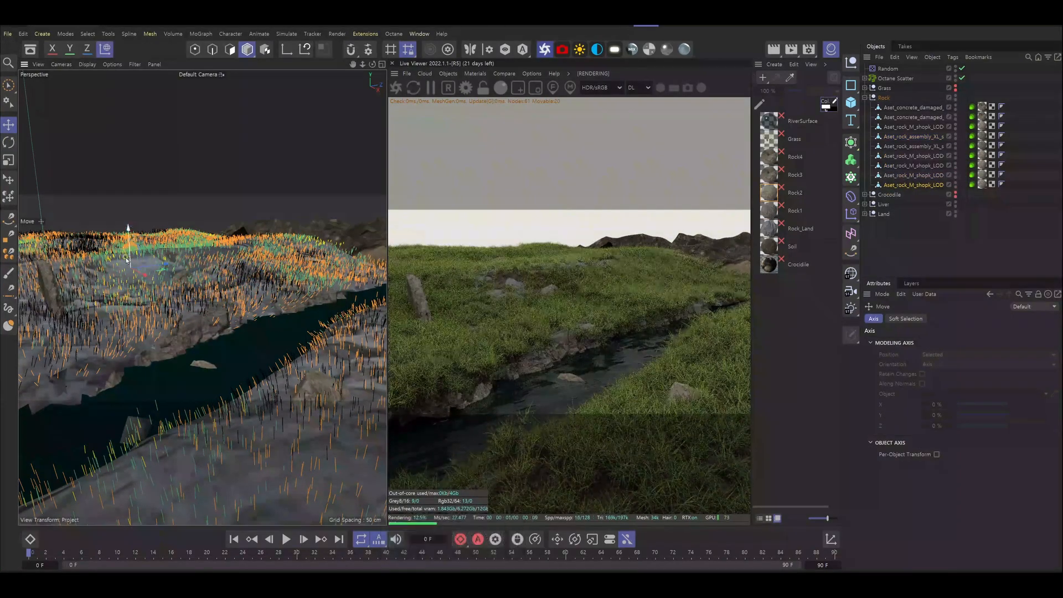
Step: Place further rock copies along both riverbanks and sink a large concrete rock into the near grassy bank until only its top shows
{"action": "left_click", "coordinate": [292, 264]}
{"action": "left_click", "coordinate": [51, 288]}
{"action": "left_click_drag", "start_coordinate": [75, 313], "coordinate": [142, 486]}
{"action": "mouse_move", "coordinate": [80, 441]}
{"action": "left_mouse_down"}
{"action": "mouse_move", "coordinate": [77, 411]}
{"action": "mouse_move", "coordinate": [78, 431]}
{"action": "left_mouse_up"}
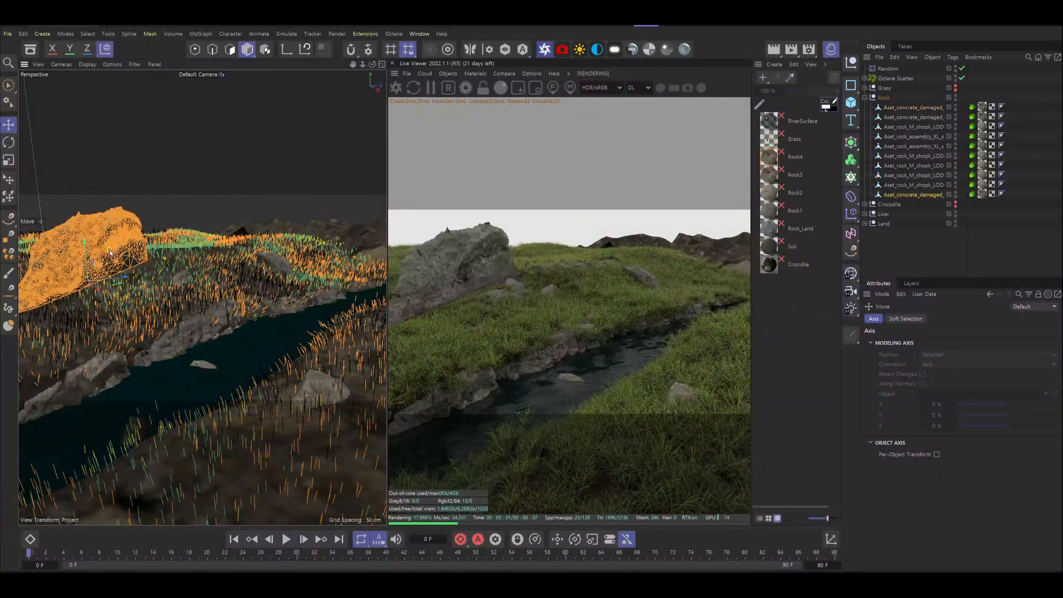
{"action": "left_click_drag", "start_coordinate": [110, 253], "coordinate": [266, 324]}
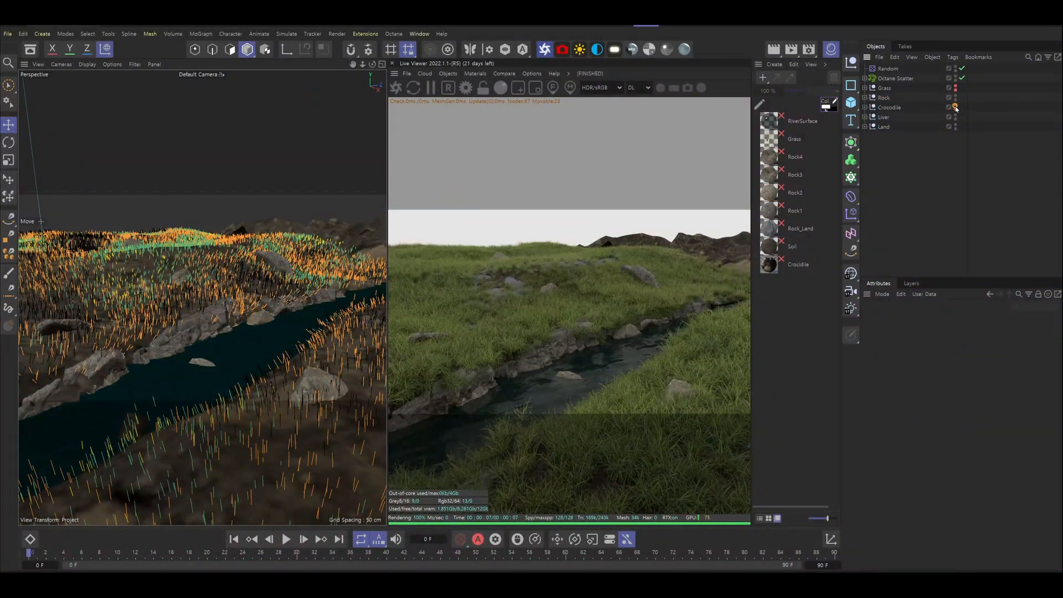
Step: Unhide the Crocodile group, move it onto the far grassy bank and rotate it so its head points towards the river
{"action": "left_click", "coordinate": [956, 106], "text": "alt"}
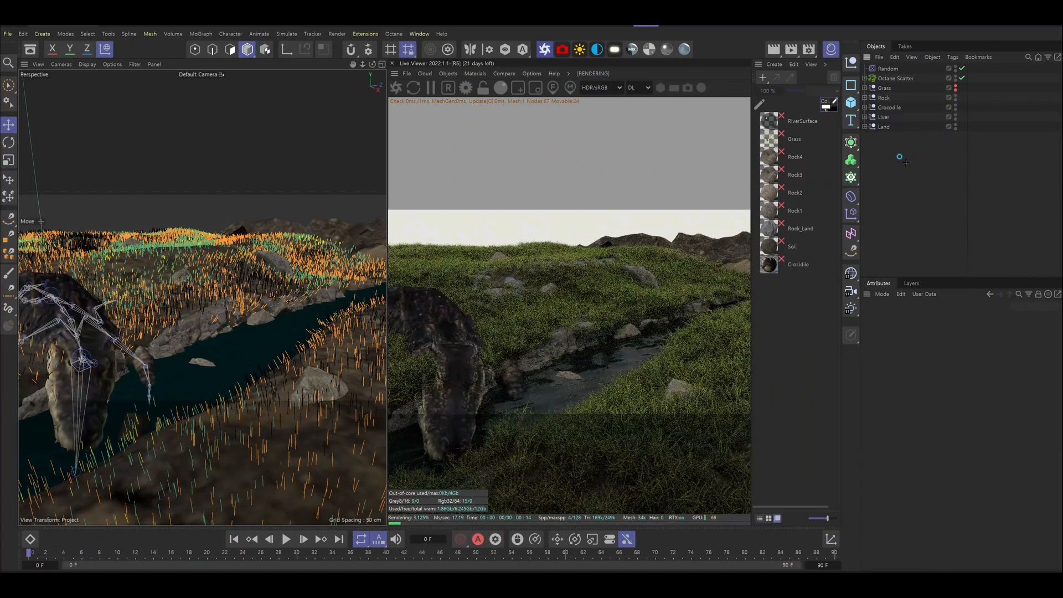
{"action": "left_click", "coordinate": [883, 108]}
{"action": "key", "text": "e"}
{"action": "left_click_drag", "start_coordinate": [50, 281], "coordinate": [44, 245]}
{"action": "left_click_drag", "start_coordinate": [85, 288], "coordinate": [123, 266]}
{"action": "key", "text": "t"}
{"action": "key", "text": "e"}
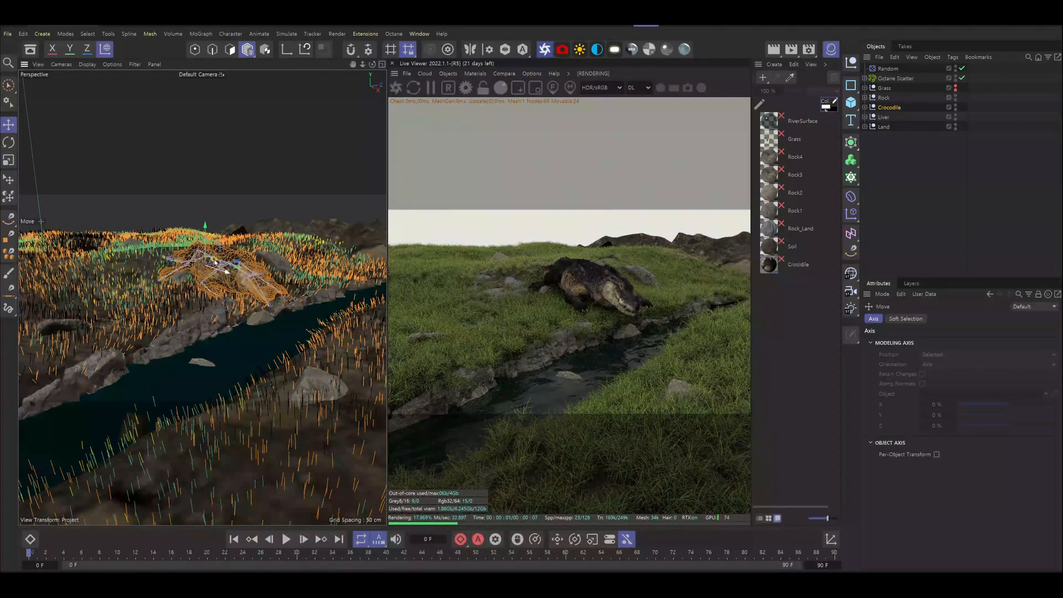
{"action": "left_click_drag", "start_coordinate": [204, 225], "coordinate": [205, 226]}
{"action": "left_click_drag", "start_coordinate": [237, 259], "coordinate": [201, 263]}
{"action": "key", "text": "r"}
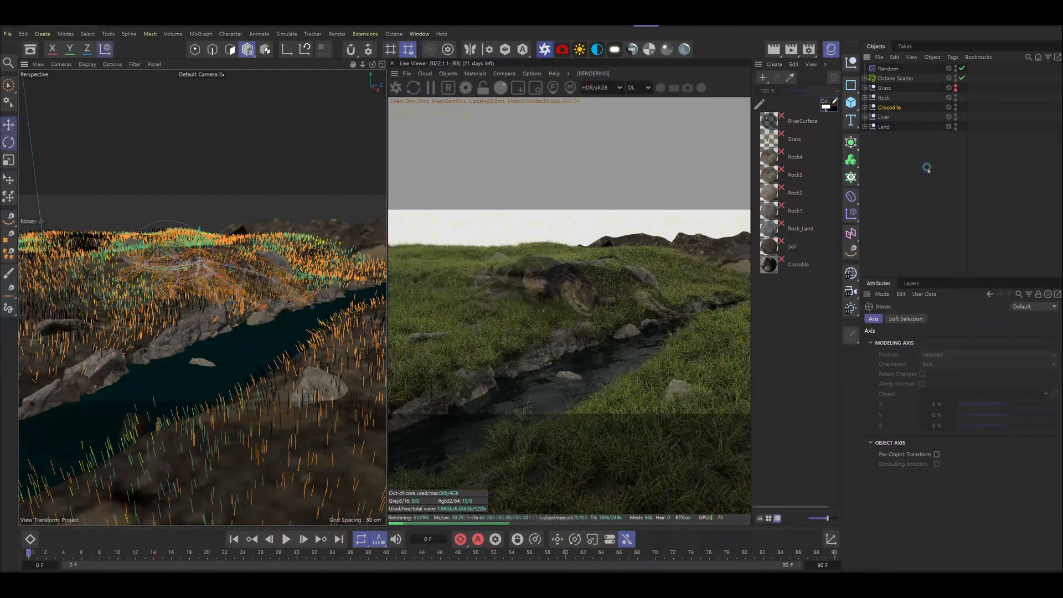
{"action": "left_click", "coordinate": [934, 182]}
Step: Unhide the Grass group, scale its plant meshes down and spread them individually around the riverbanks and crocodile
{"action": "left_click", "coordinate": [956, 88], "text": "alt"}
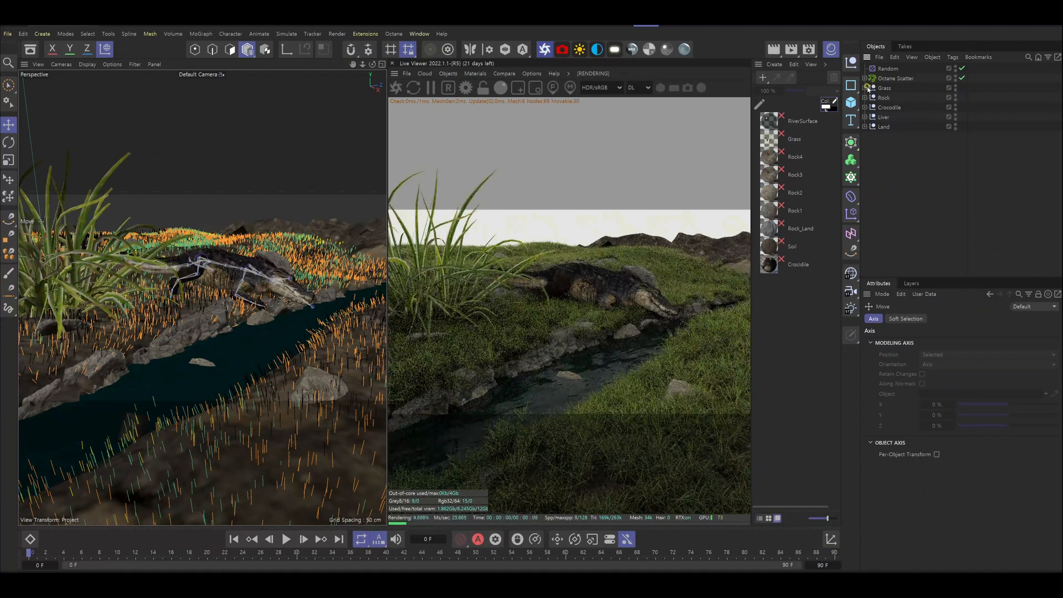
{"action": "left_click", "coordinate": [865, 88]}
{"action": "left_click", "coordinate": [896, 98]}
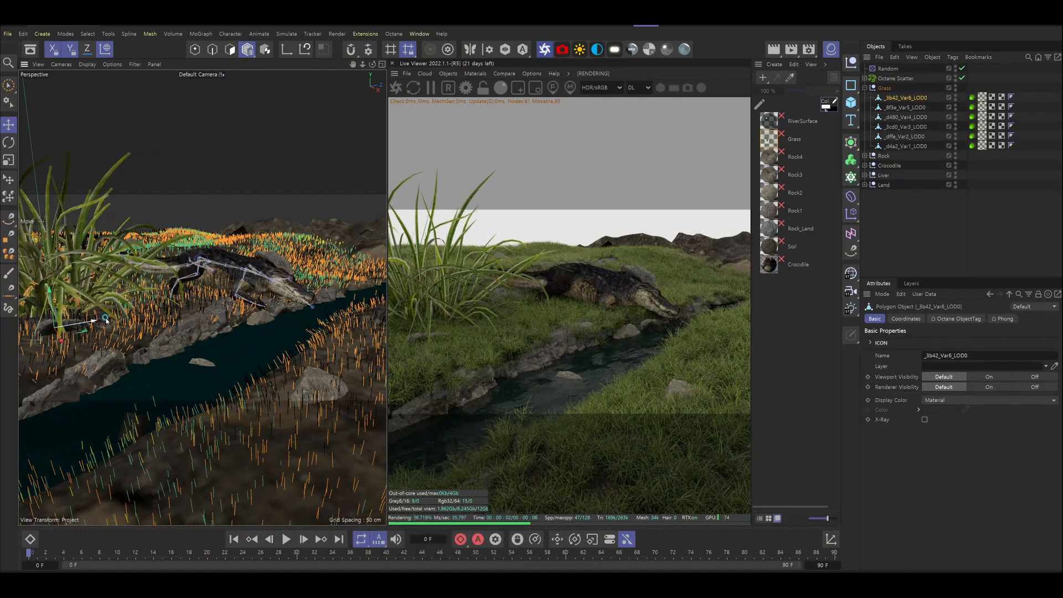
{"action": "left_click_drag", "start_coordinate": [107, 320], "coordinate": [235, 327]}
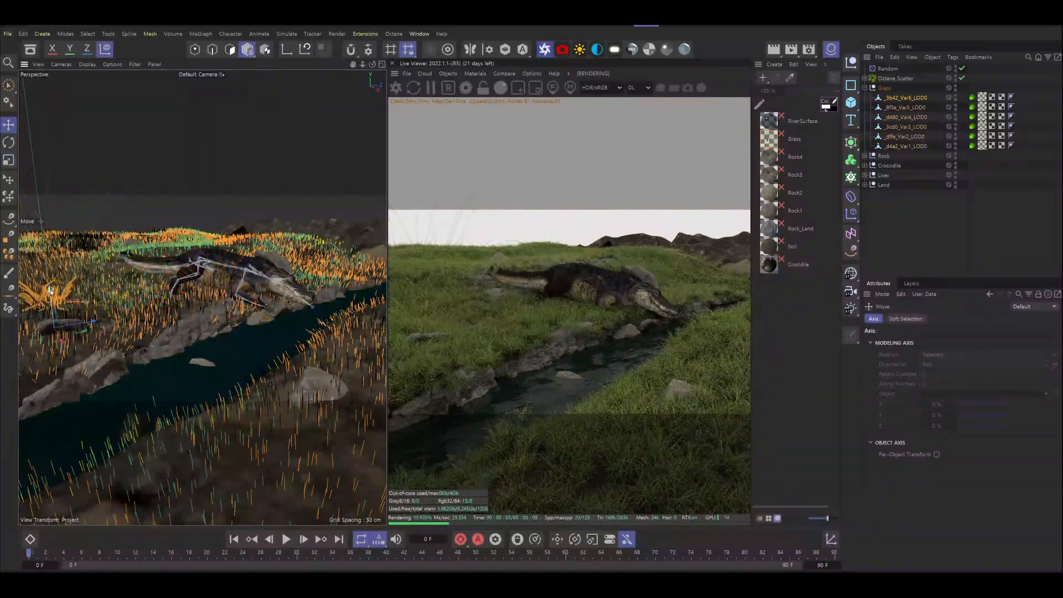
{"action": "left_click_drag", "start_coordinate": [175, 238], "coordinate": [175, 255]}
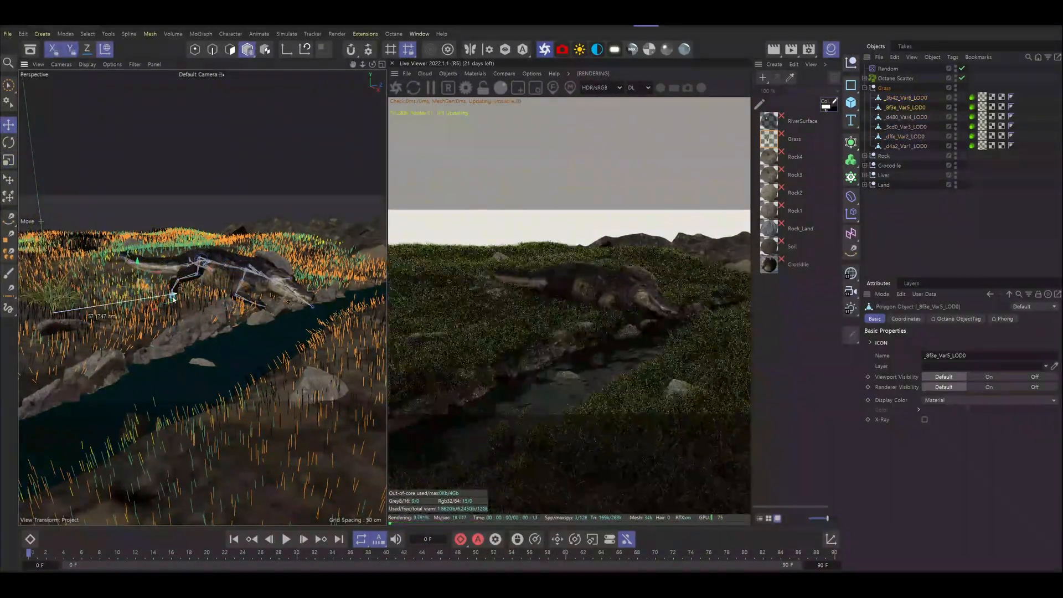
{"action": "left_click", "coordinate": [902, 136]}
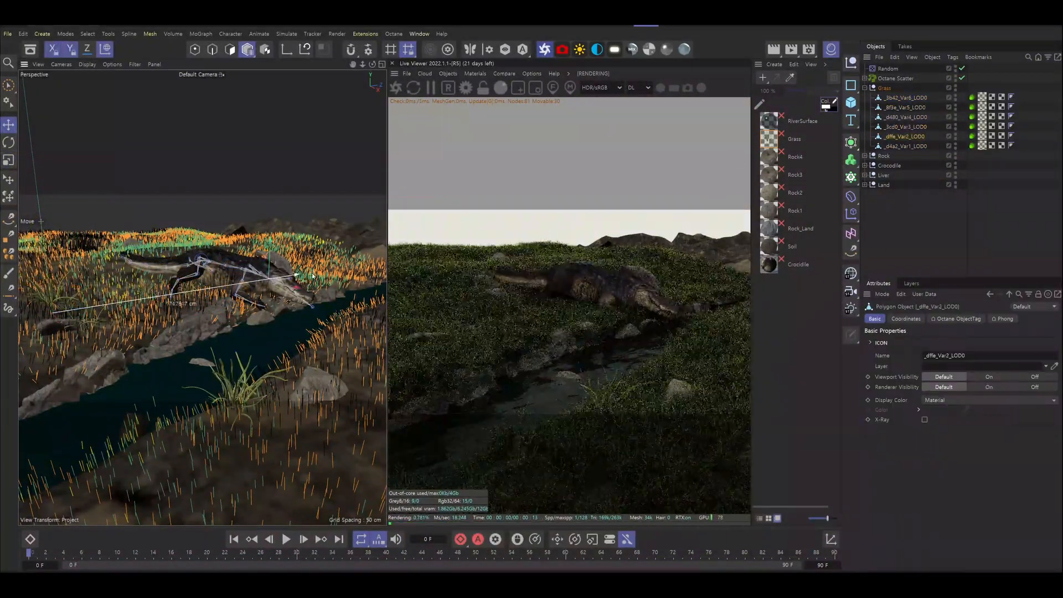
{"action": "left_click", "coordinate": [899, 147]}
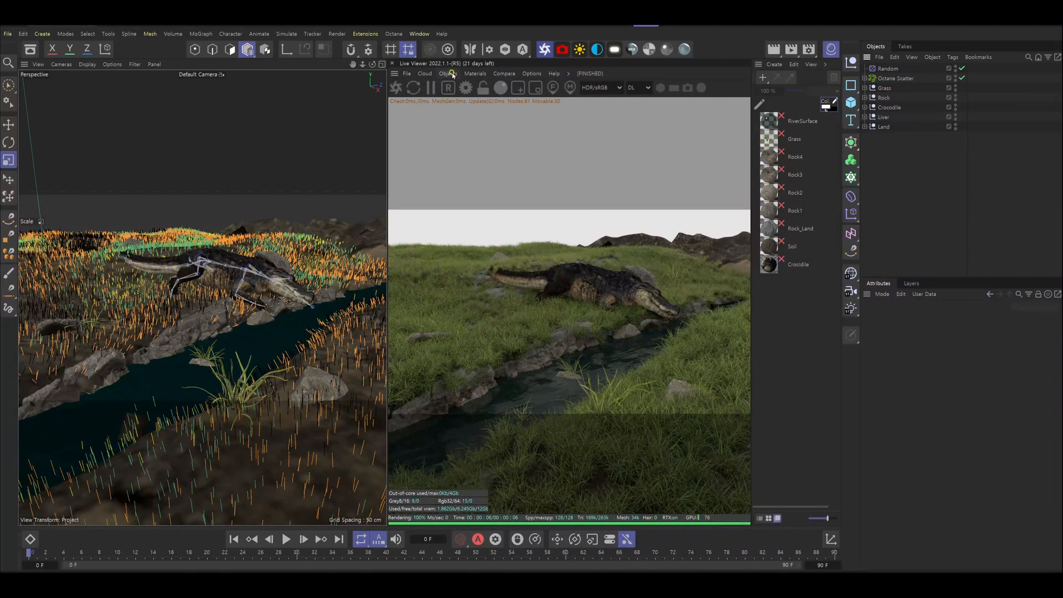
Step: Add an Octane Daylight and rotate it so low, warm sunlight falls across the crocodile and grass
{"action": "left_click", "coordinate": [451, 74]}
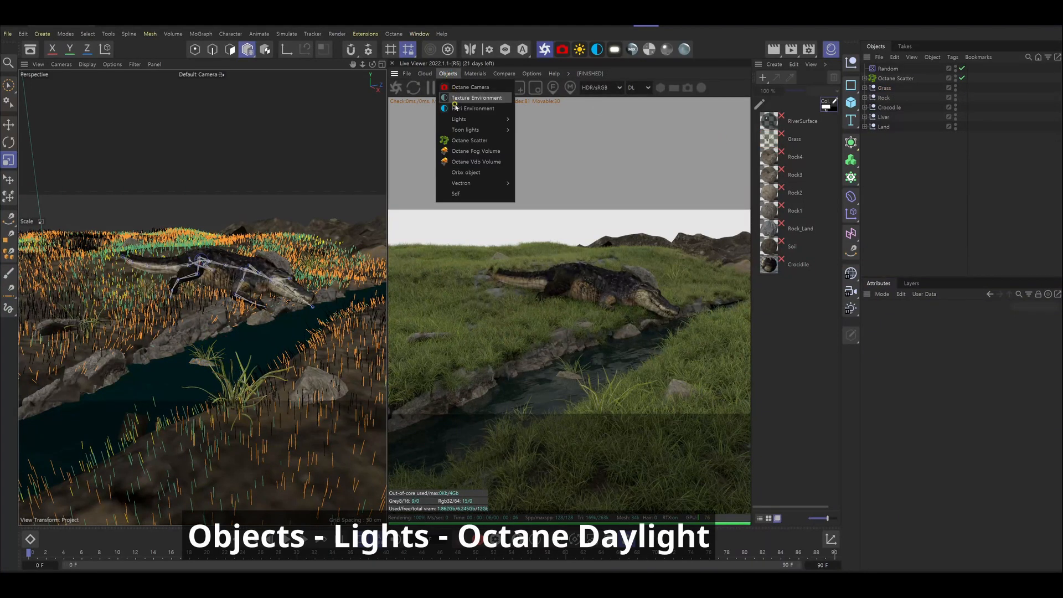
{"action": "mouse_move", "coordinate": [464, 121]}
{"action": "left_click", "coordinate": [536, 125]}
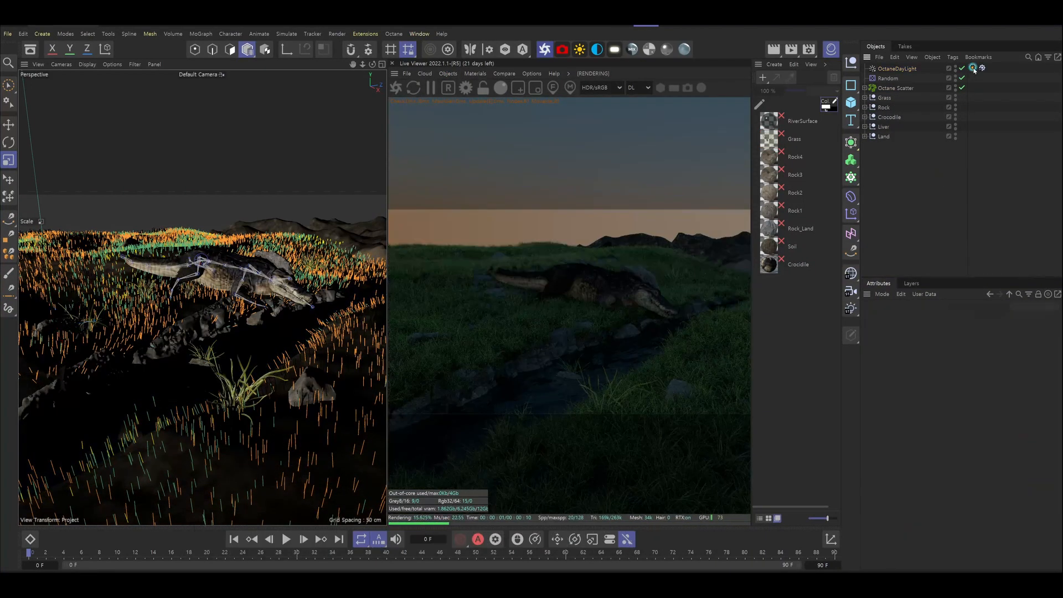
{"action": "key", "text": "r"}
{"action": "left_click_drag", "start_coordinate": [231, 339], "coordinate": [208, 338]}
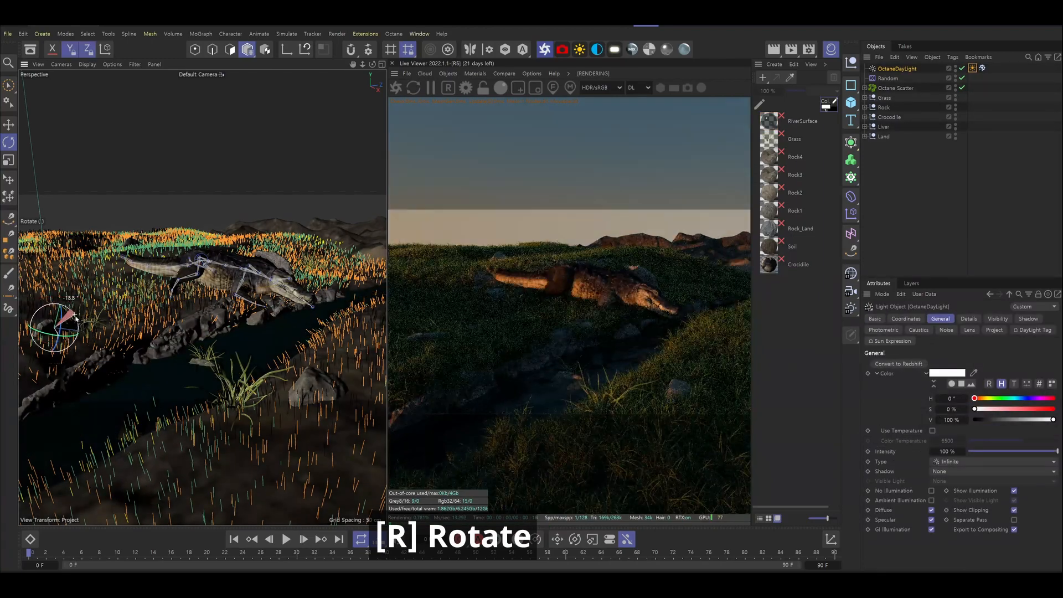
{"action": "left_click_drag", "start_coordinate": [51, 318], "coordinate": [44, 339]}
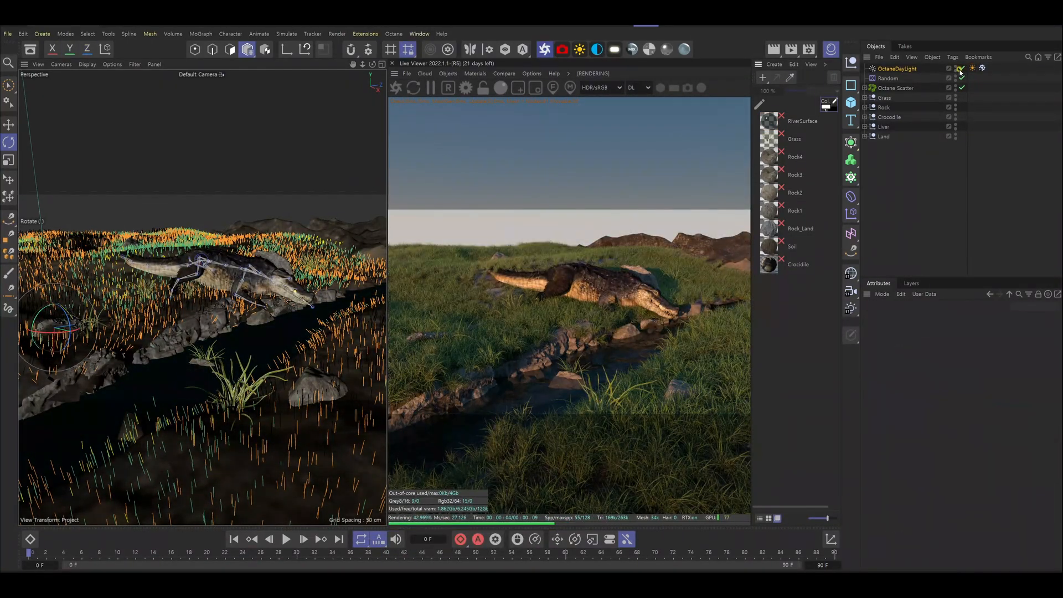
Step: Disable the daylight and add an HDRI Environment using a cloudy sky HDRI image as its texture
{"action": "left_click", "coordinate": [961, 69]}
{"action": "left_click", "coordinate": [448, 74]}
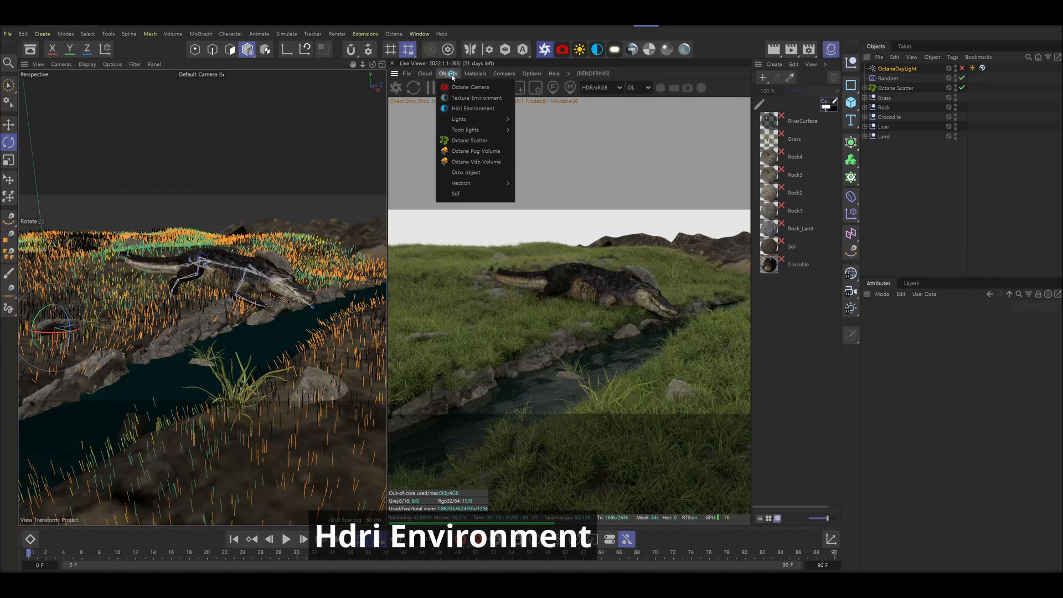
{"action": "left_click", "coordinate": [470, 108]}
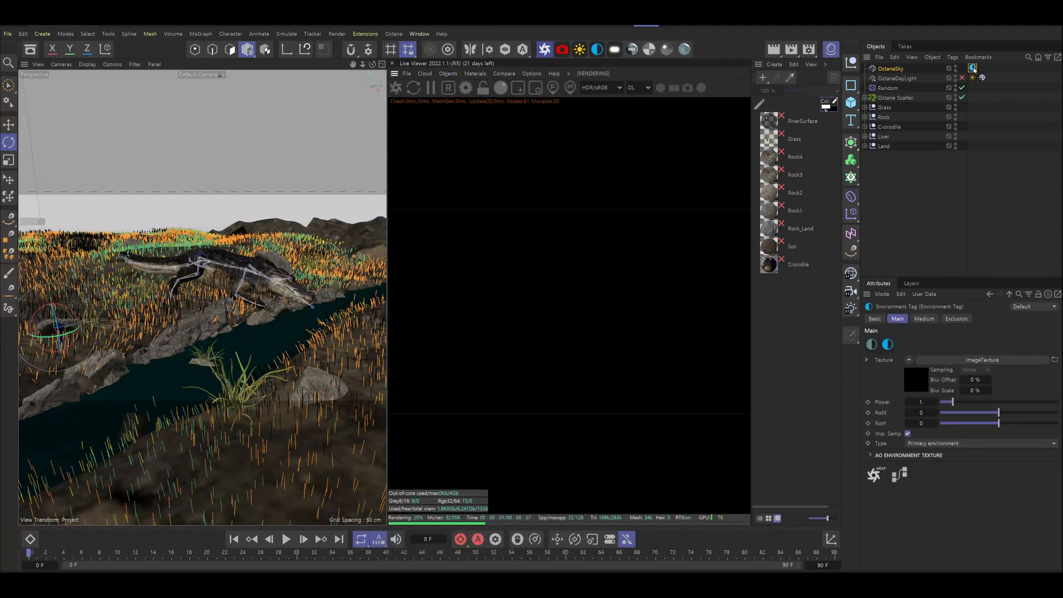
{"action": "left_click", "coordinate": [1054, 360]}
{"action": "double_click", "coordinate": [421, 250]}
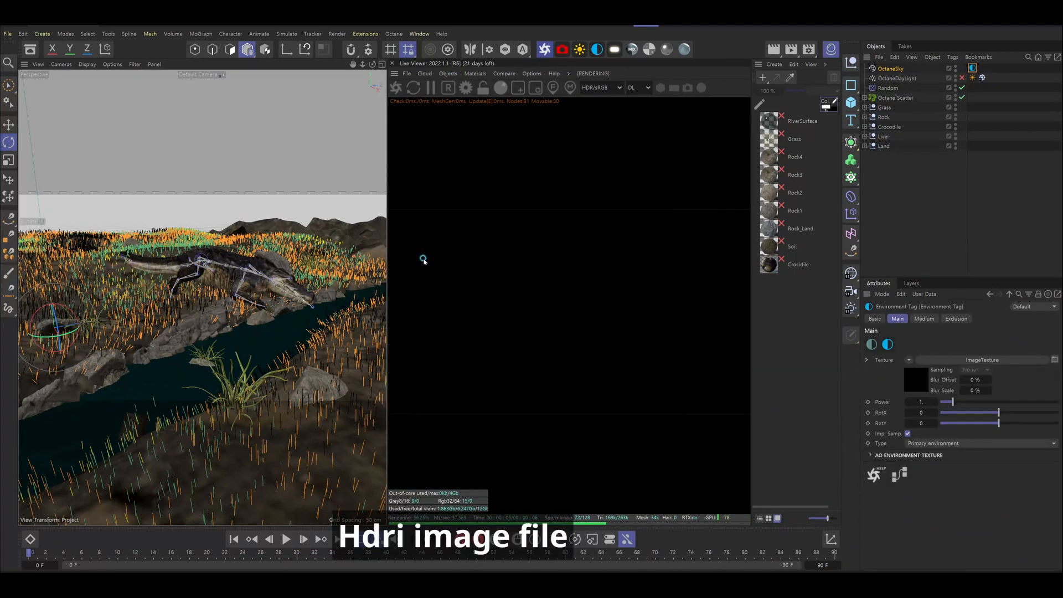
{"action": "left_click", "coordinate": [559, 345]}
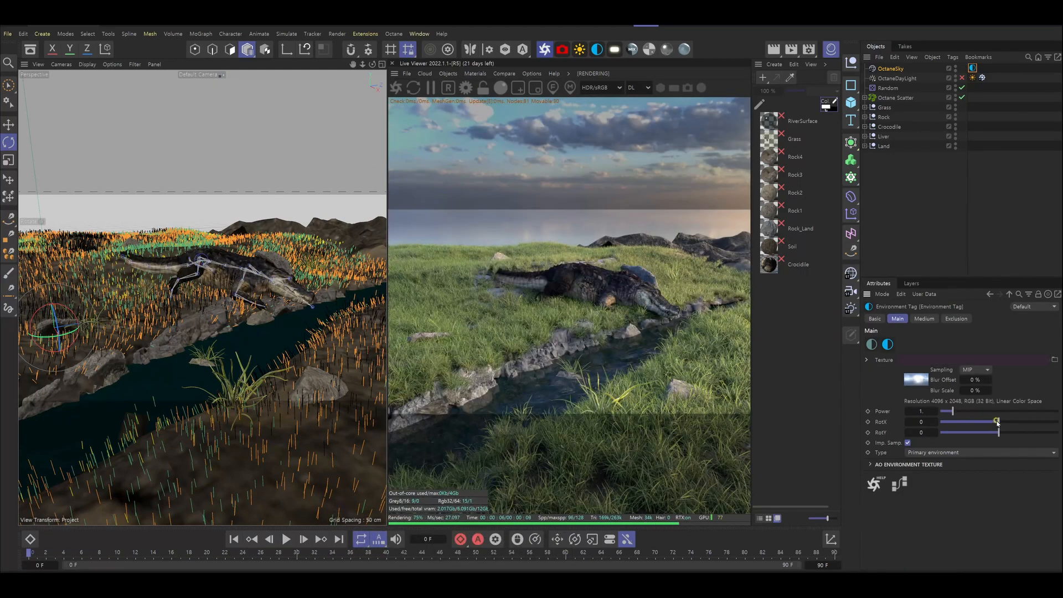
Step: Rotate the HDRI sky to a RotX of about 0.03 and a RotY of about -0.04
{"action": "mouse_move", "coordinate": [996, 422]}
{"action": "left_mouse_down"}
{"action": "mouse_move", "coordinate": [1018, 422]}
{"action": "mouse_move", "coordinate": [1004, 432]}
{"action": "mouse_move", "coordinate": [1000, 422]}
{"action": "left_mouse_up"}
{"action": "left_click_drag", "start_coordinate": [1003, 432], "coordinate": [997, 433]}
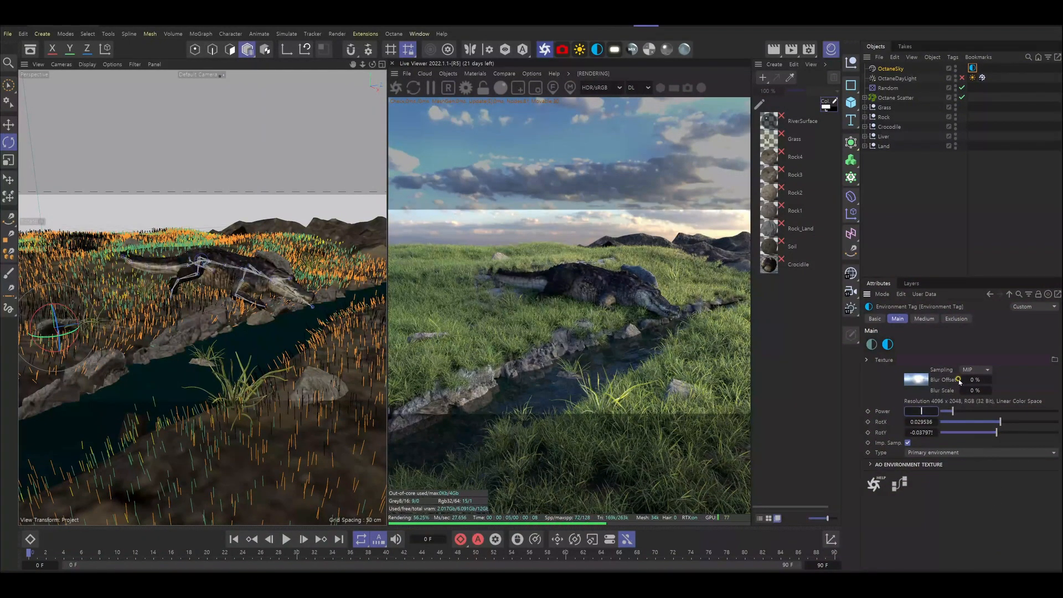
Step: Re-enable OctaneDayLight and turn on Mix sky texture in its DayLight tag to combine it with the HDRI sky
{"action": "left_click", "coordinate": [962, 78]}
{"action": "left_click", "coordinate": [896, 78]}
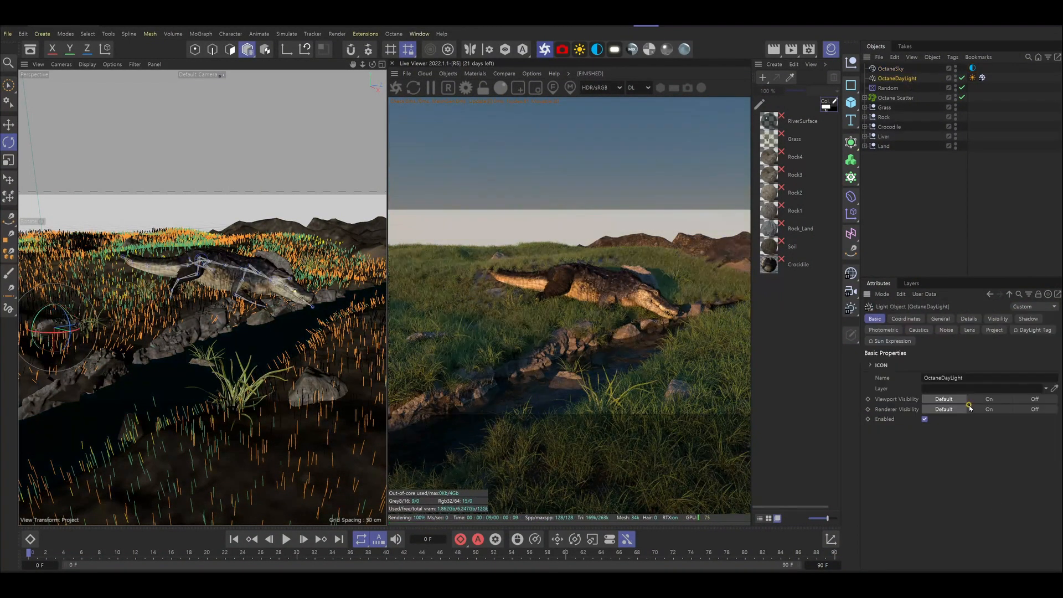
{"action": "left_click", "coordinate": [1022, 330]}
{"action": "left_click", "coordinate": [926, 561]}
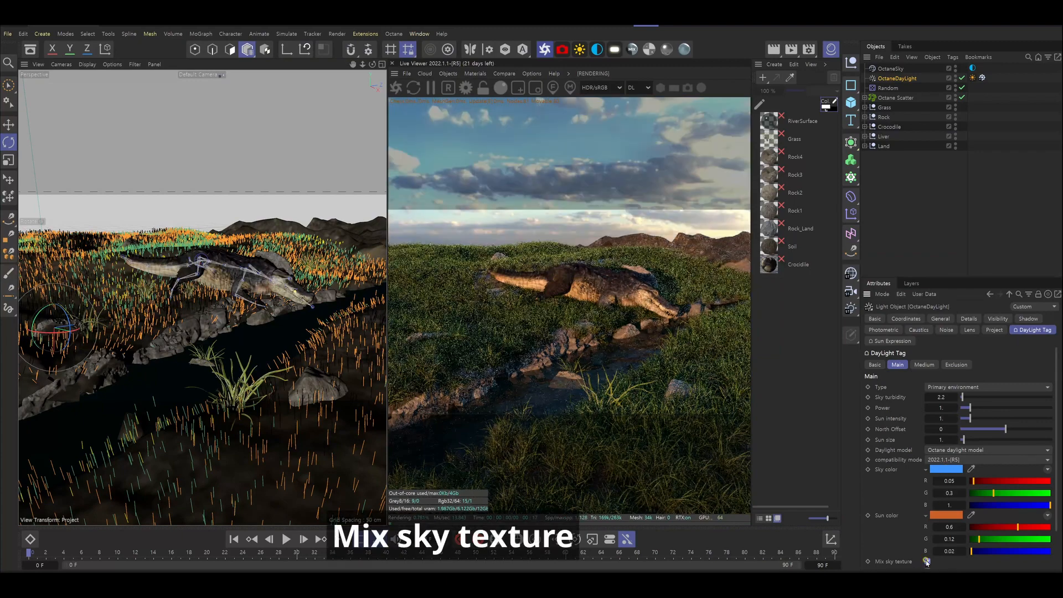
Step: Set the daylight's sky color to a soft blue with RGB 124, 164, 215
{"action": "left_click", "coordinate": [947, 469]}
{"action": "left_click", "coordinate": [857, 435]}
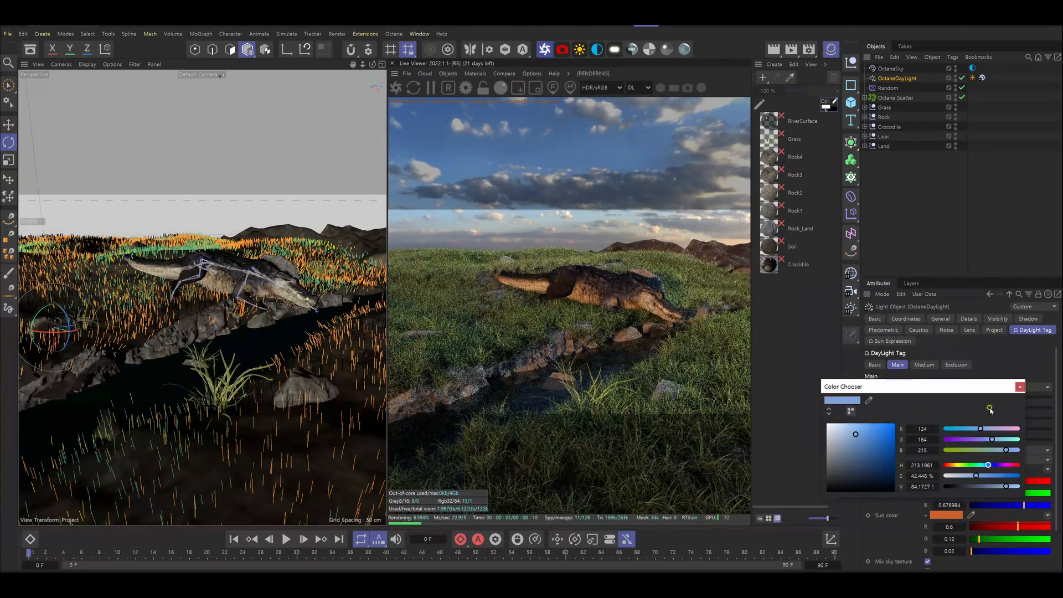
{"action": "left_click", "coordinate": [1019, 387]}
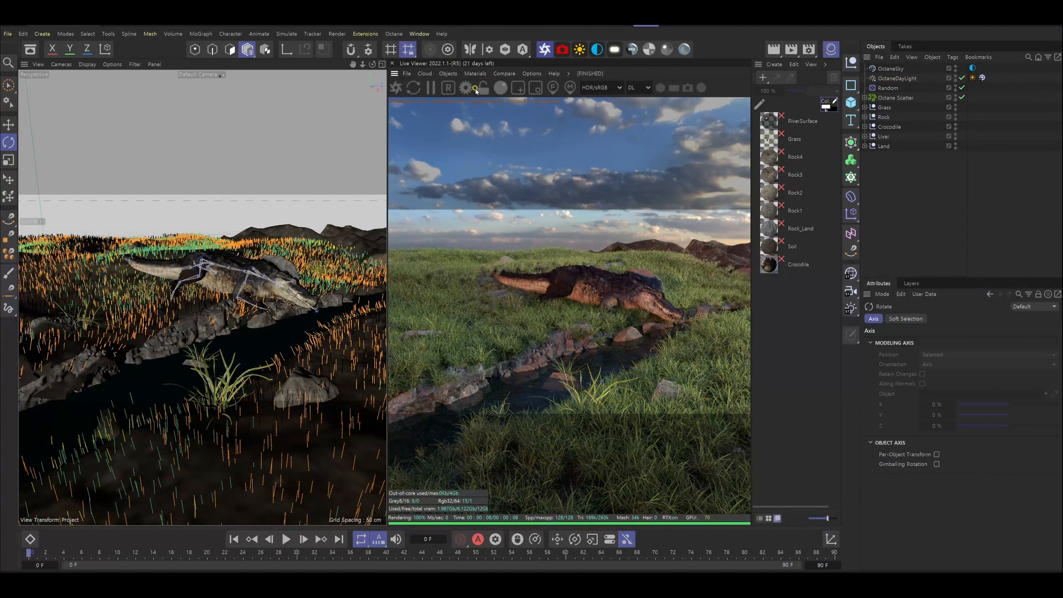
Step: Add an Octane Fog Volume and set its editor voxel size to 500 cm
{"action": "left_click", "coordinate": [448, 74]}
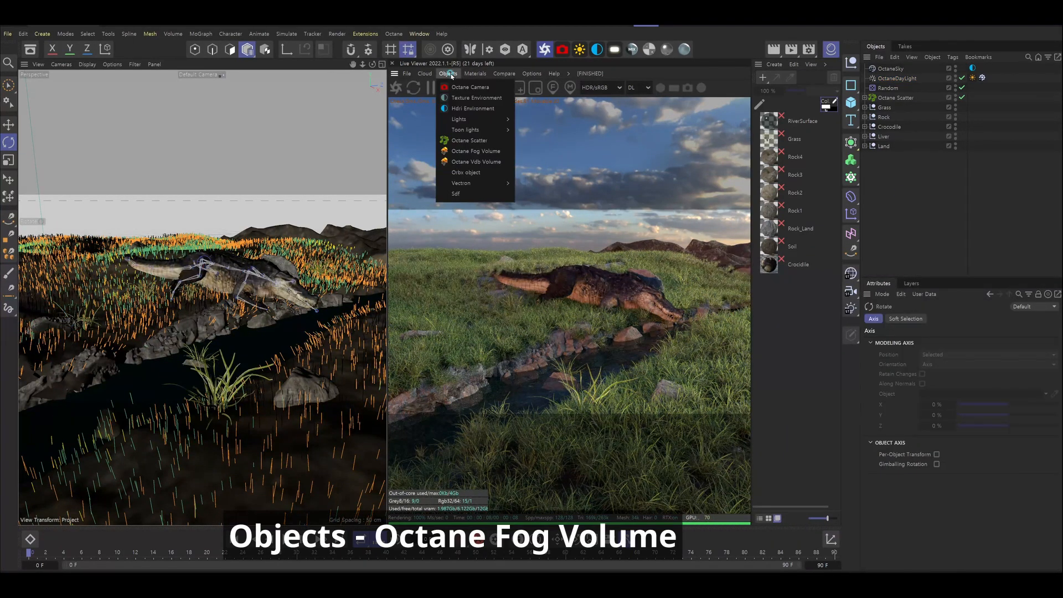
{"action": "left_click", "coordinate": [475, 150]}
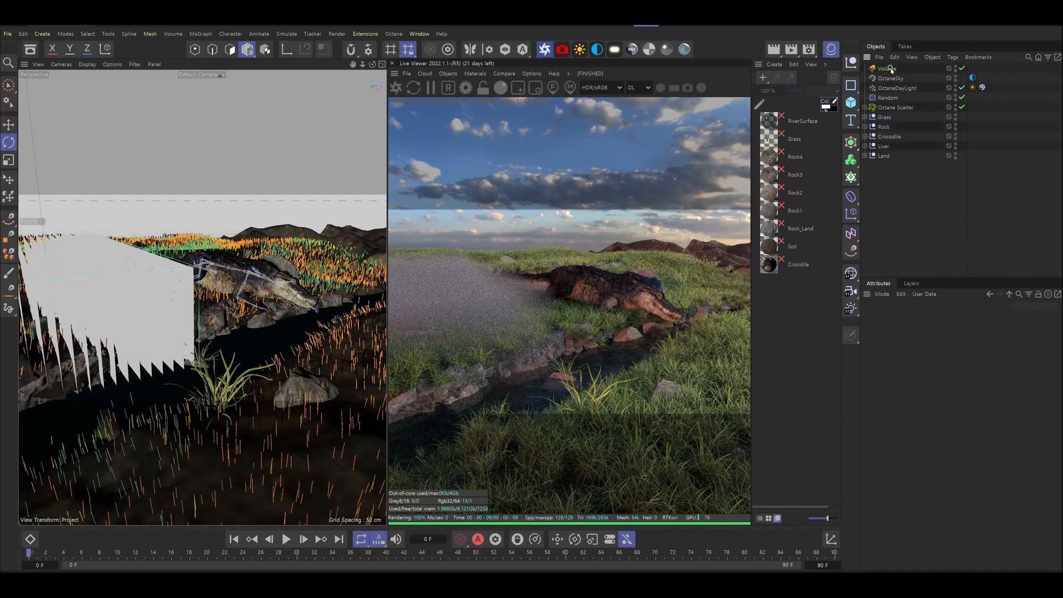
{"action": "left_click", "coordinate": [891, 70]}
{"action": "double_click", "coordinate": [944, 368]}
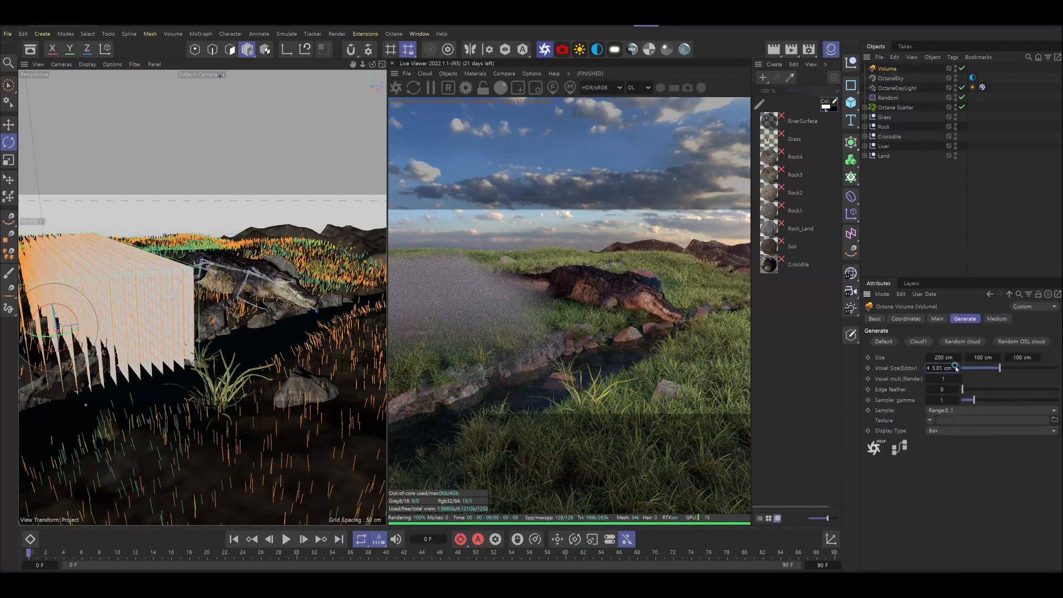
{"action": "type", "text": "500"}
{"action": "key", "text": "Return"}
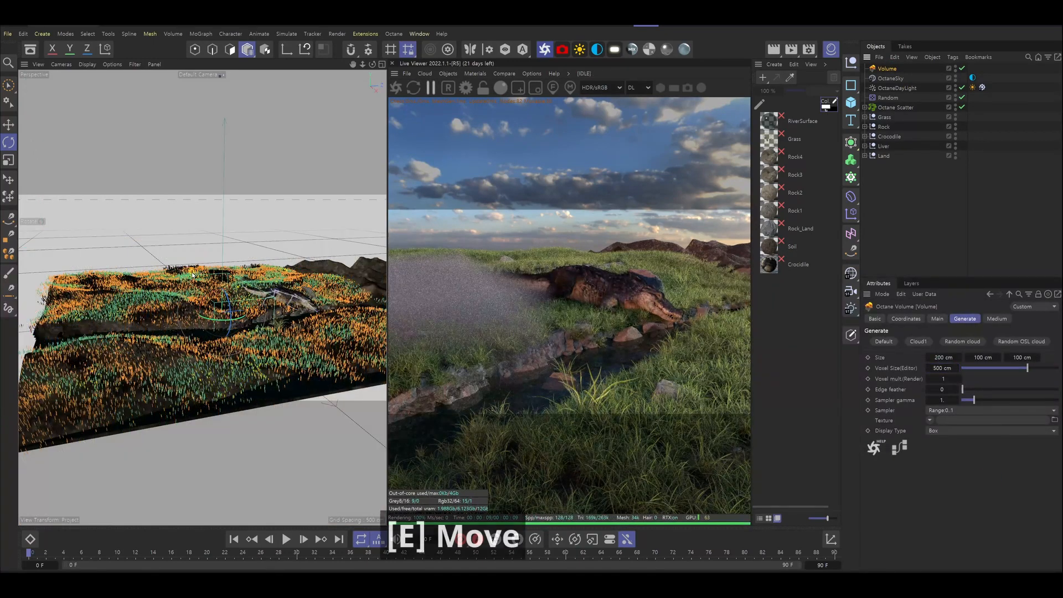
Step: Move the fog volume over the terrain and enlarge it to about 572 × 120 × 386 cm with an edge feather of 0.7
{"action": "key", "text": "e"}
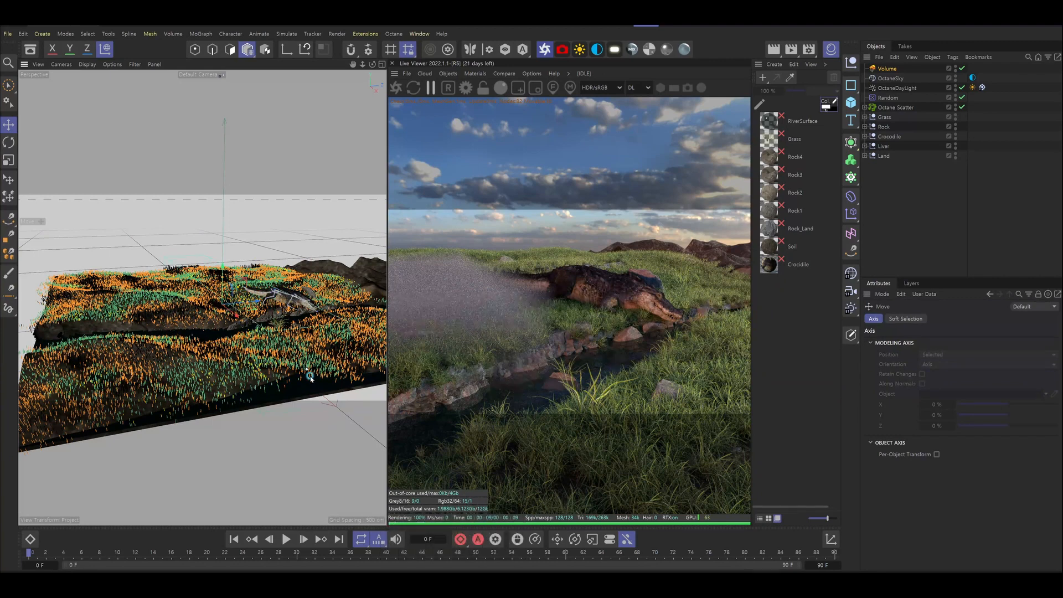
{"action": "left_click_drag", "start_coordinate": [277, 315], "coordinate": [322, 314]}
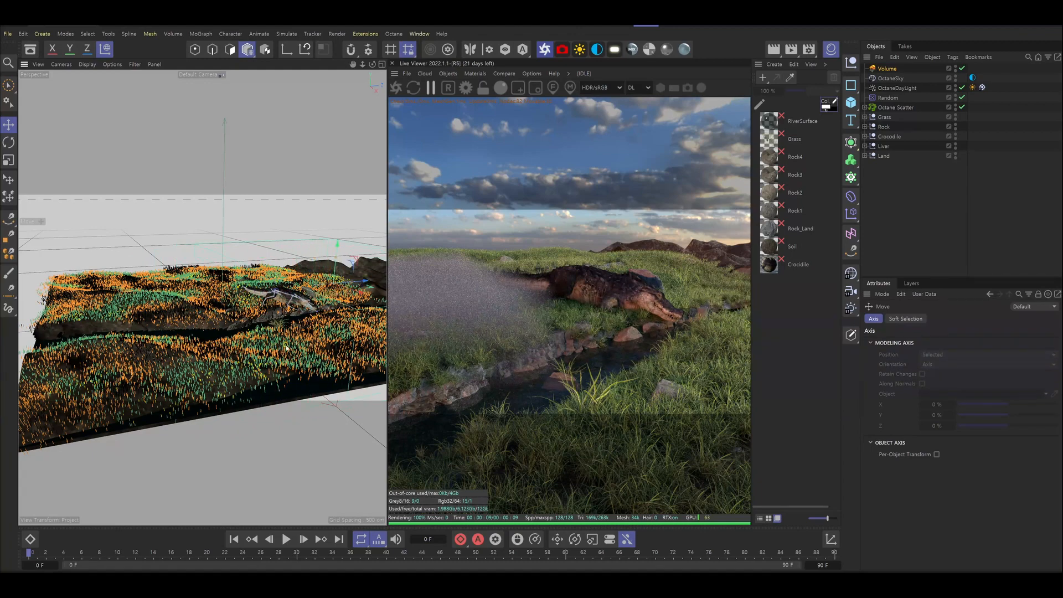
{"action": "left_click_drag", "start_coordinate": [287, 348], "coordinate": [320, 289], "text": "alt"}
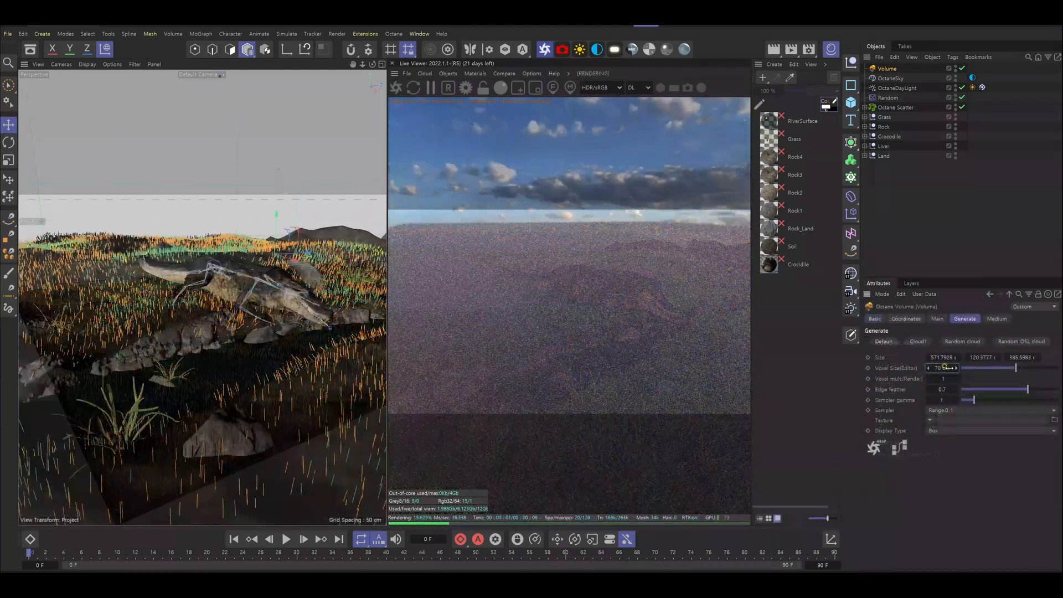
Step: Reduce the fog volume's editor voxel size for a finer fog grid
{"action": "left_click", "coordinate": [942, 368]}
{"action": "type", "text": "5"}
{"action": "key", "text": "Return"}
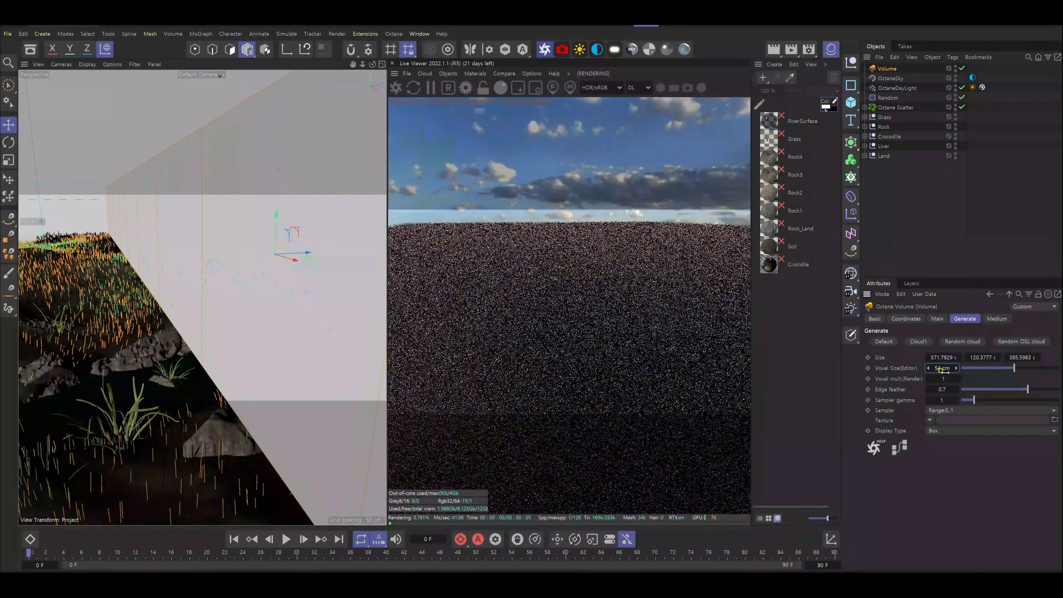
Step: Set the fog volume medium's absorption color to a brown with RGB 150, 84, 53 and its density to 0.035
{"action": "left_click", "coordinate": [997, 319]}
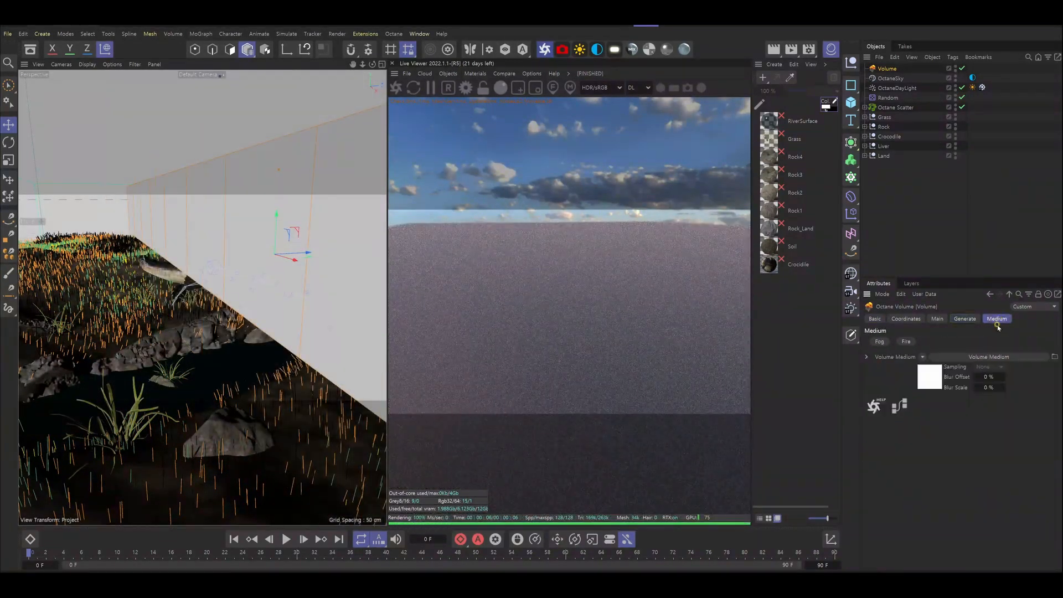
{"action": "left_click", "coordinate": [928, 385]}
{"action": "left_click", "coordinate": [870, 376]}
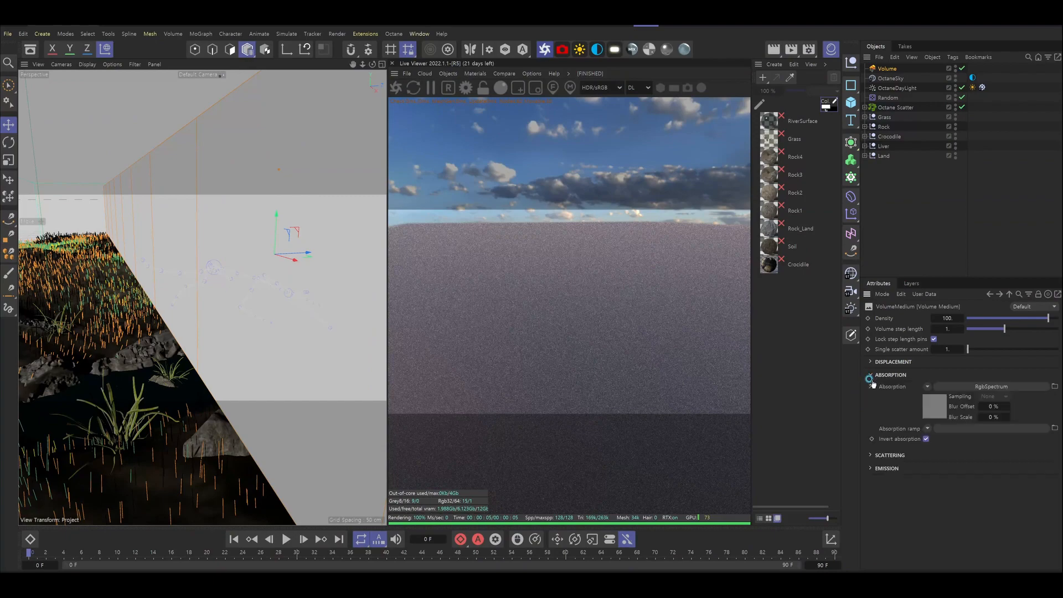
{"action": "left_click", "coordinate": [934, 408]}
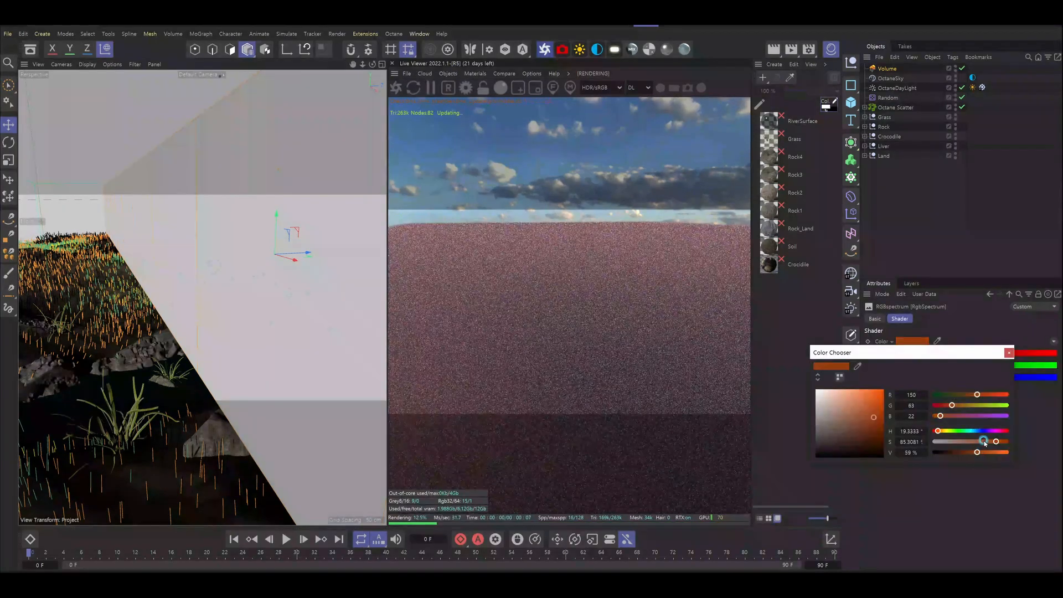
{"action": "left_click_drag", "start_coordinate": [984, 441], "coordinate": [982, 441]}
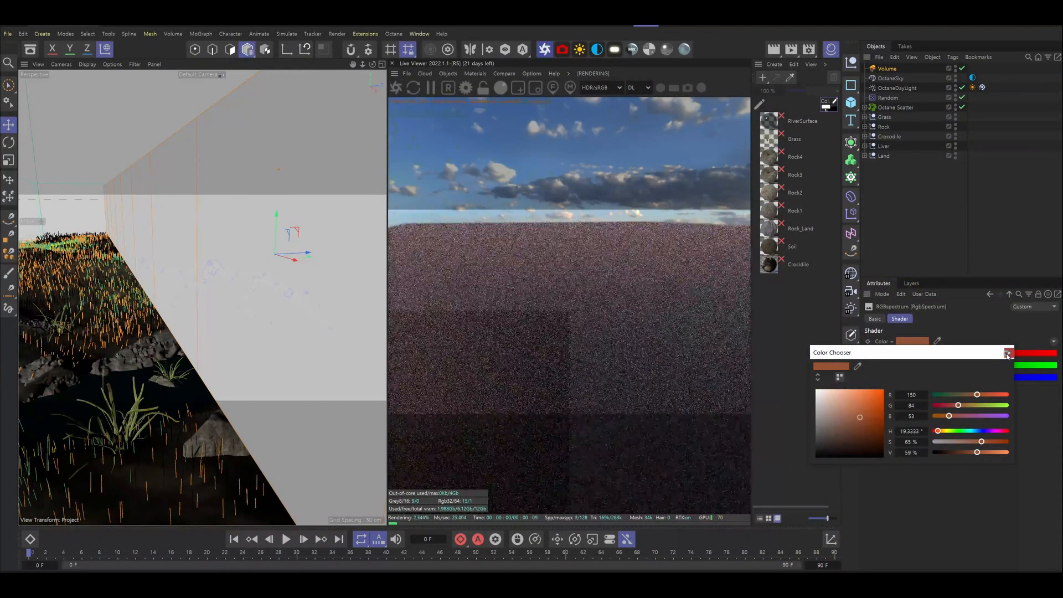
{"action": "left_click", "coordinate": [1008, 353]}
{"action": "left_click", "coordinate": [990, 294]}
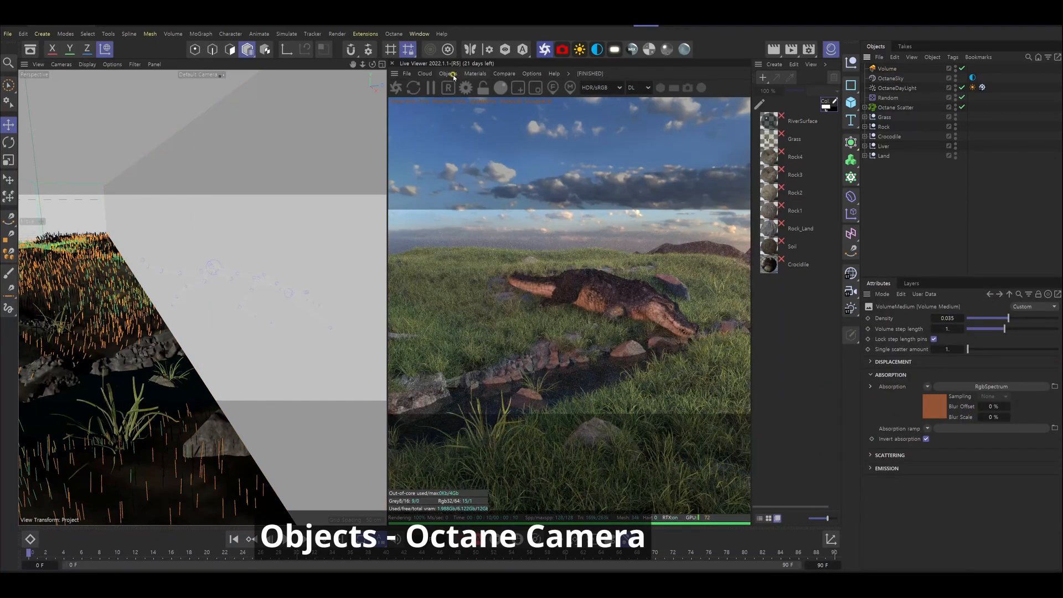
Step: Add an Octane Camera, look through it, and enable the camera imager in its camera tag
{"action": "left_click", "coordinate": [450, 74]}
{"action": "left_click", "coordinate": [459, 87]}
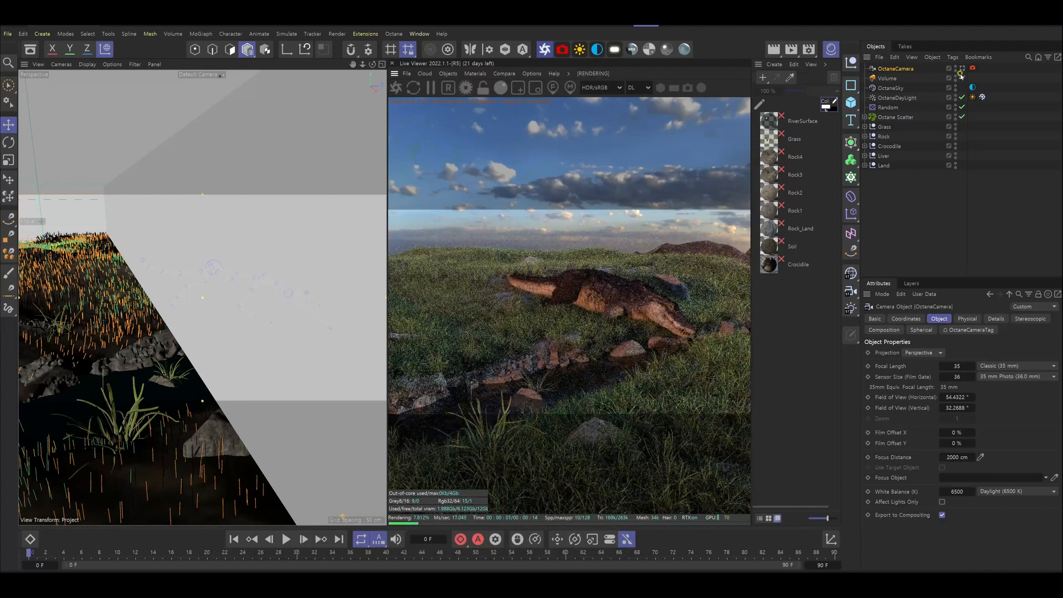
{"action": "left_click", "coordinate": [972, 68]}
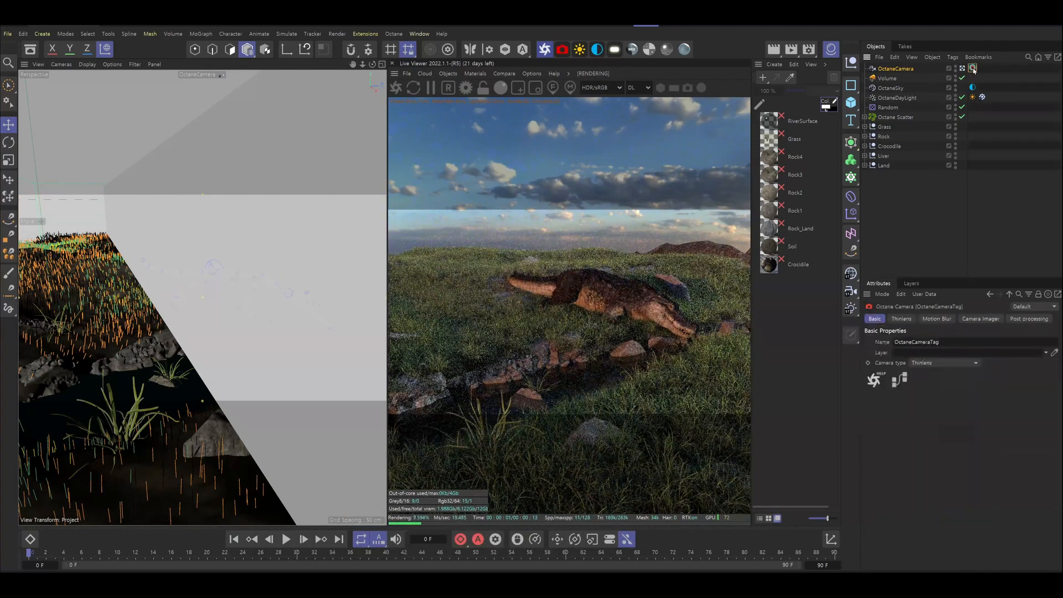
{"action": "left_click", "coordinate": [979, 318]}
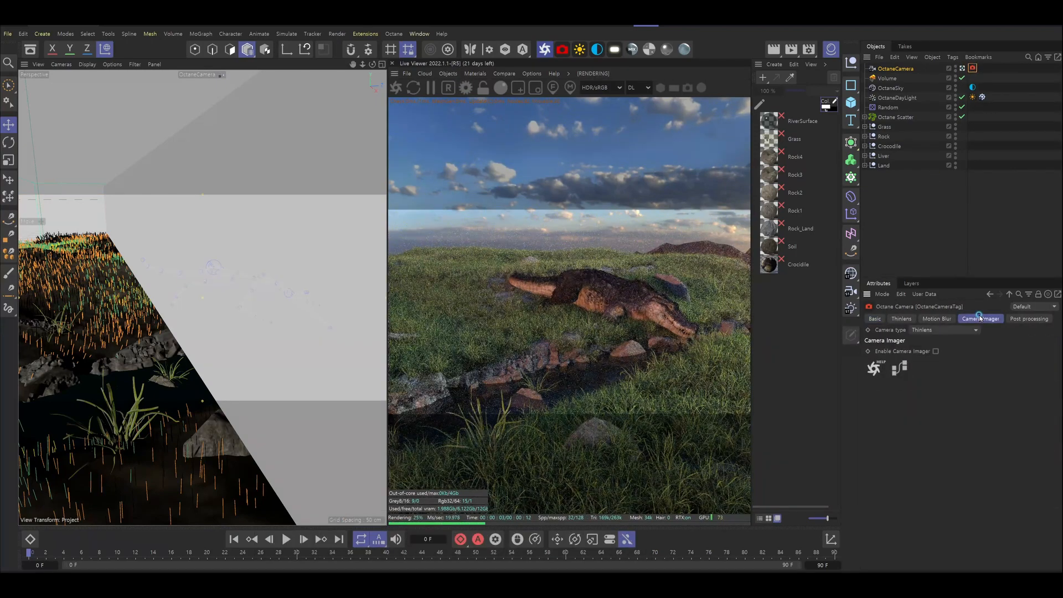
{"action": "left_click", "coordinate": [935, 351]}
Step: Set the camera imager's film response to Ektachrome_64TCD
{"action": "left_click", "coordinate": [991, 432]}
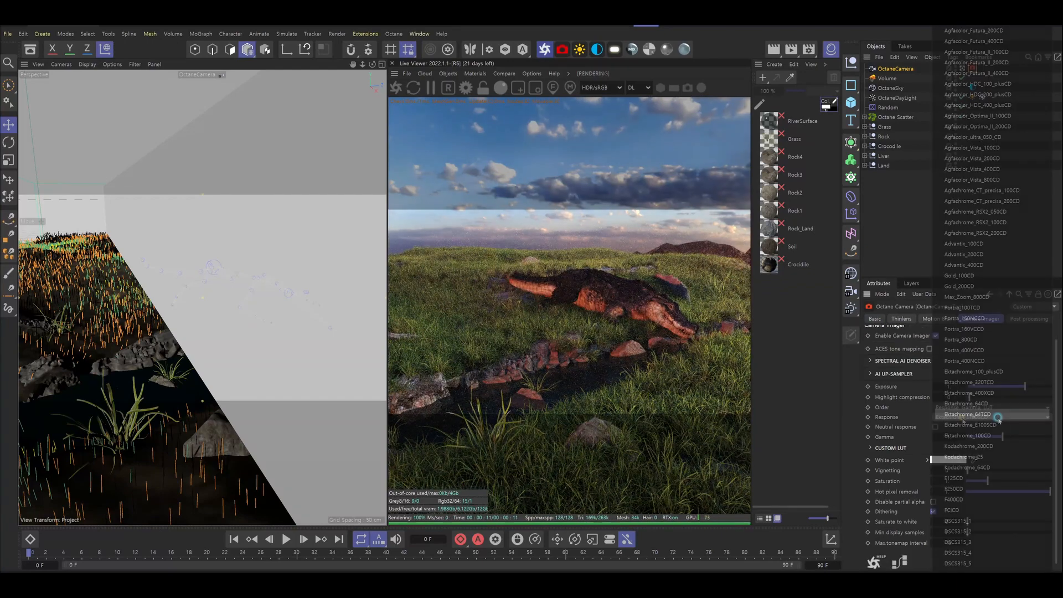
{"action": "left_click", "coordinate": [973, 418]}
{"action": "scroll", "coordinate": [950, 437], "scroll_direction": "down", "scroll_amount": 1}
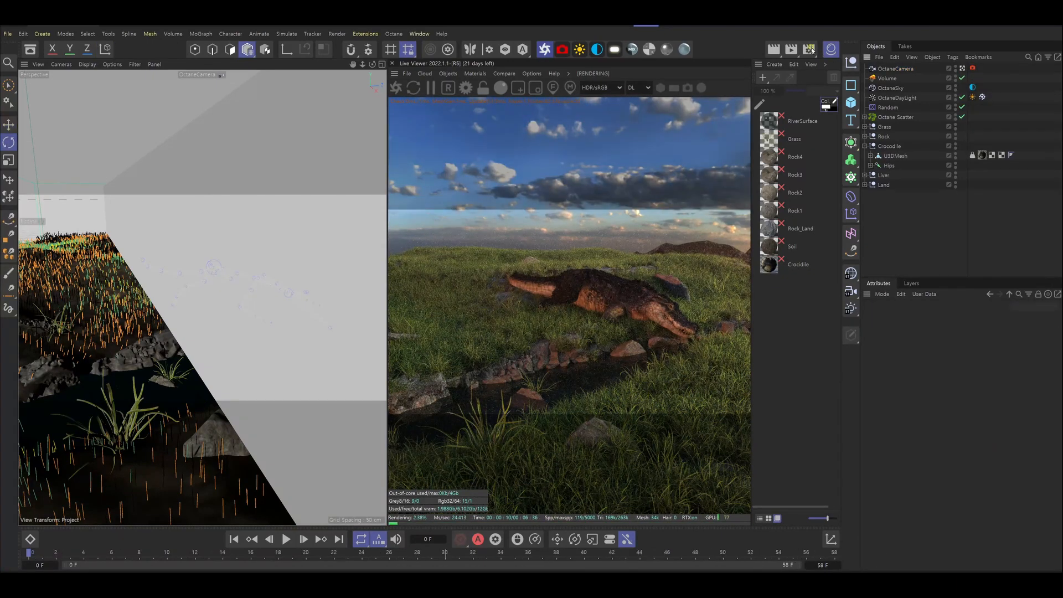
Step: Set the render output to 1920 × 1080 pixels with a manual frame range from 1 to 58
{"action": "left_click", "coordinate": [810, 50]}
{"action": "type", "text": "192"}
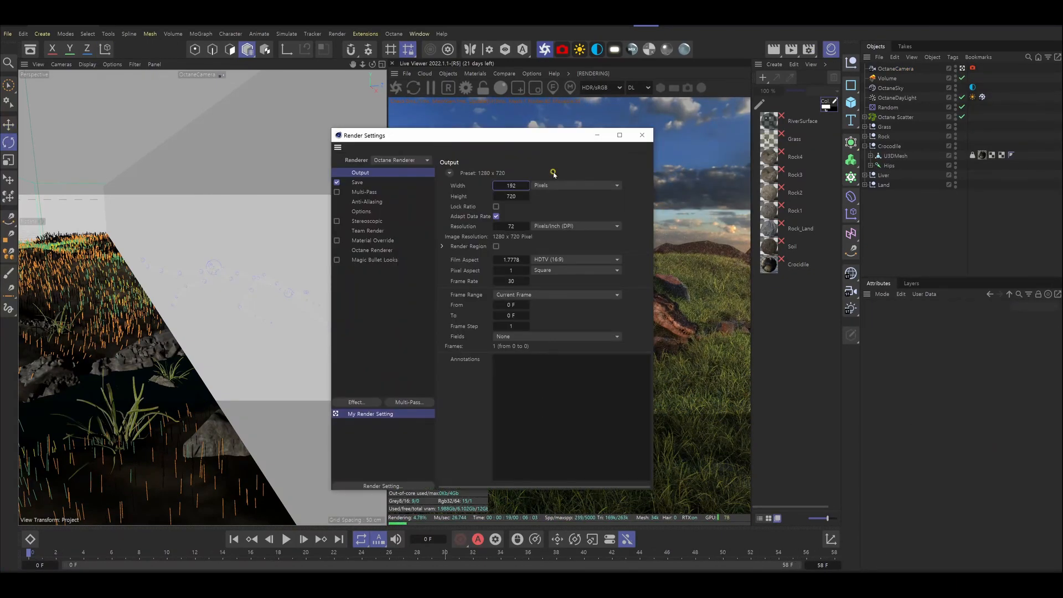
{"action": "type", "text": "0"}
{"action": "key", "text": "Tab"}
{"action": "type", "text": "10"}
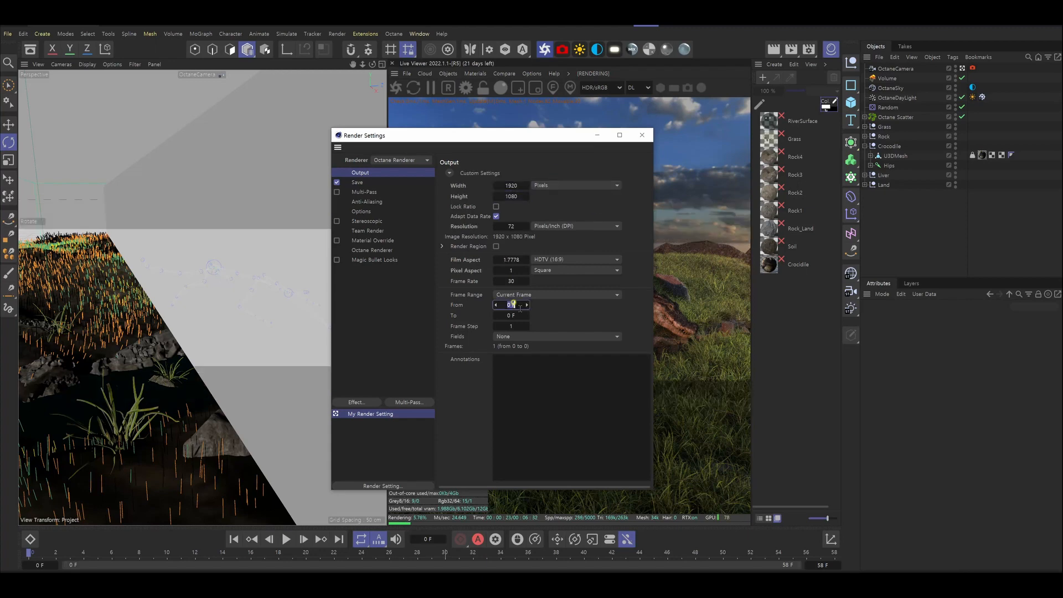
{"action": "type", "text": "158"}
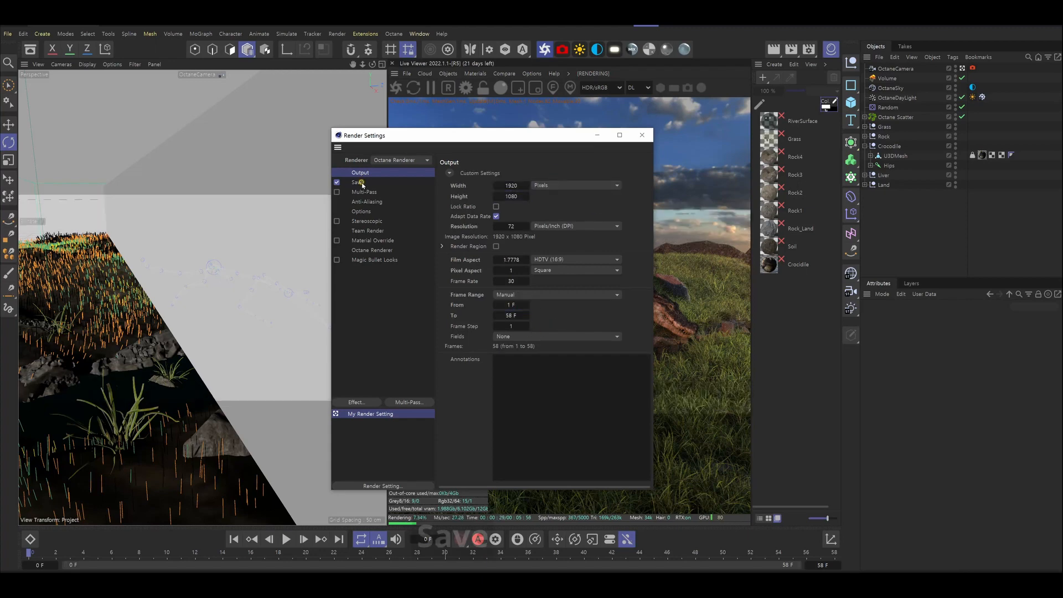
Step: Set the render's save format to MP4 and its anti-aliasing to Best
{"action": "left_click", "coordinate": [362, 183]}
{"action": "left_click", "coordinate": [562, 209]}
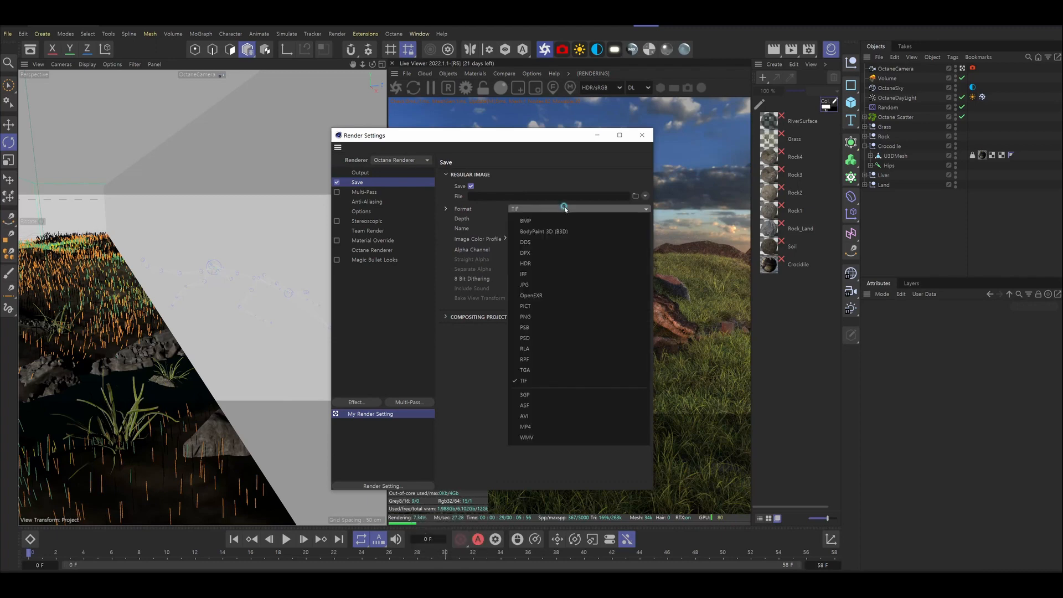
{"action": "left_click", "coordinate": [558, 427]}
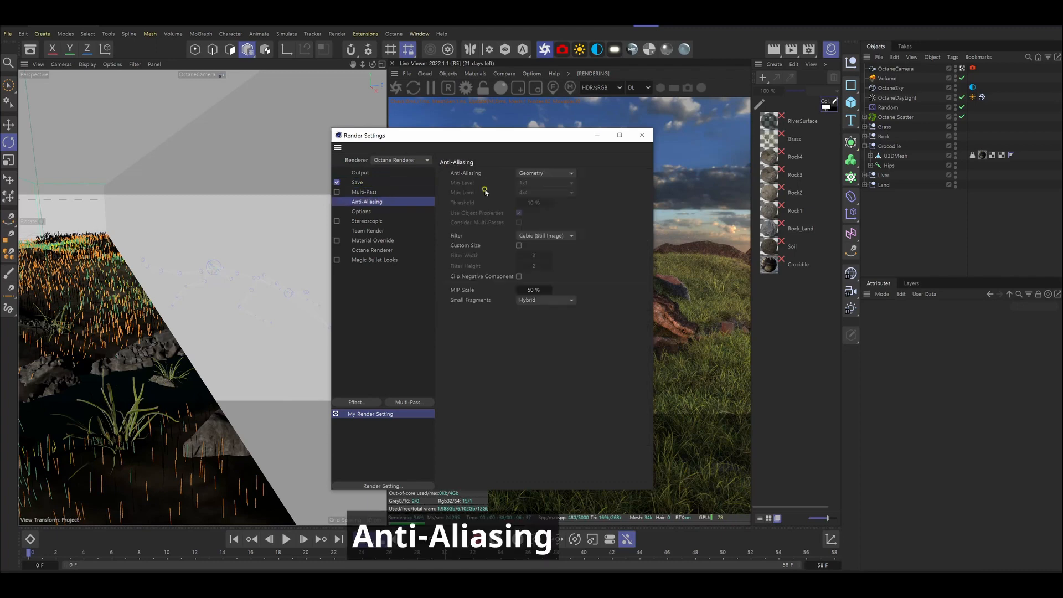
{"action": "left_click", "coordinate": [545, 173]}
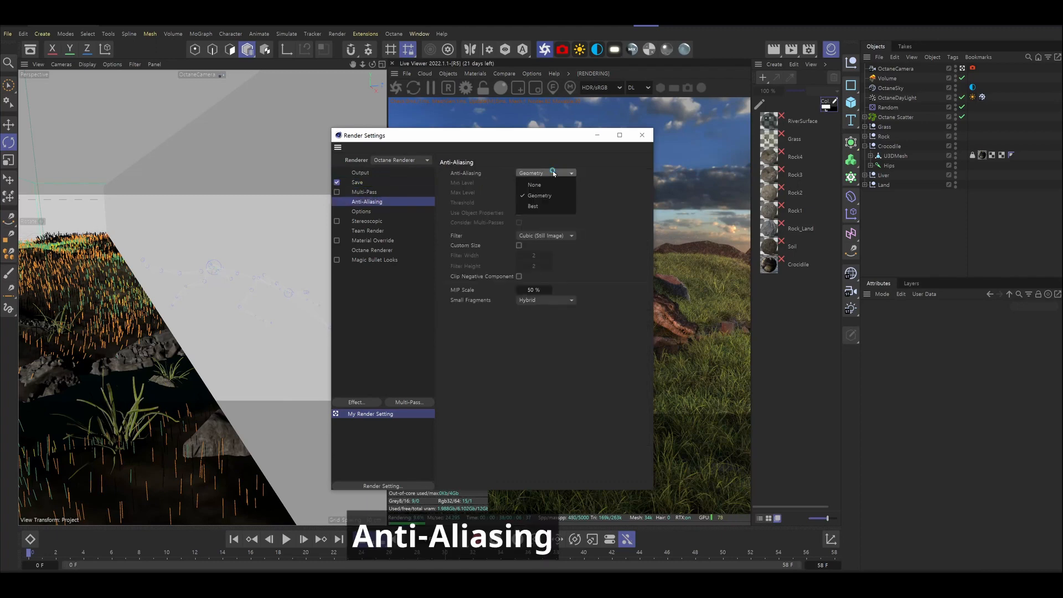
{"action": "left_click", "coordinate": [538, 206]}
Step: Open the Octane Renderer section of the render settings and render the animation to the Picture Viewer
{"action": "left_click", "coordinate": [389, 250]}
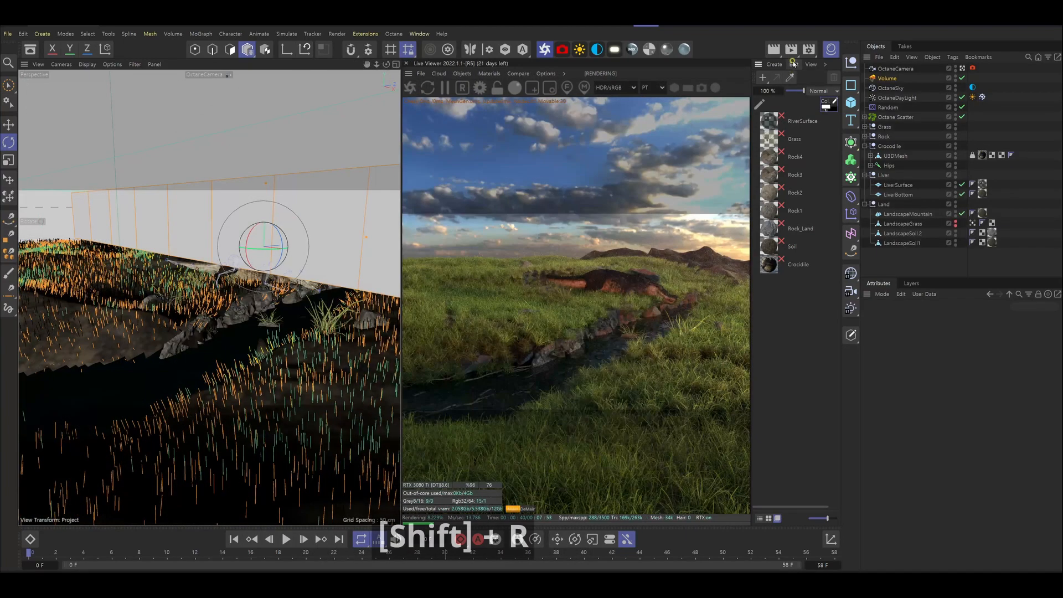
{"action": "key", "text": "shift+r"}
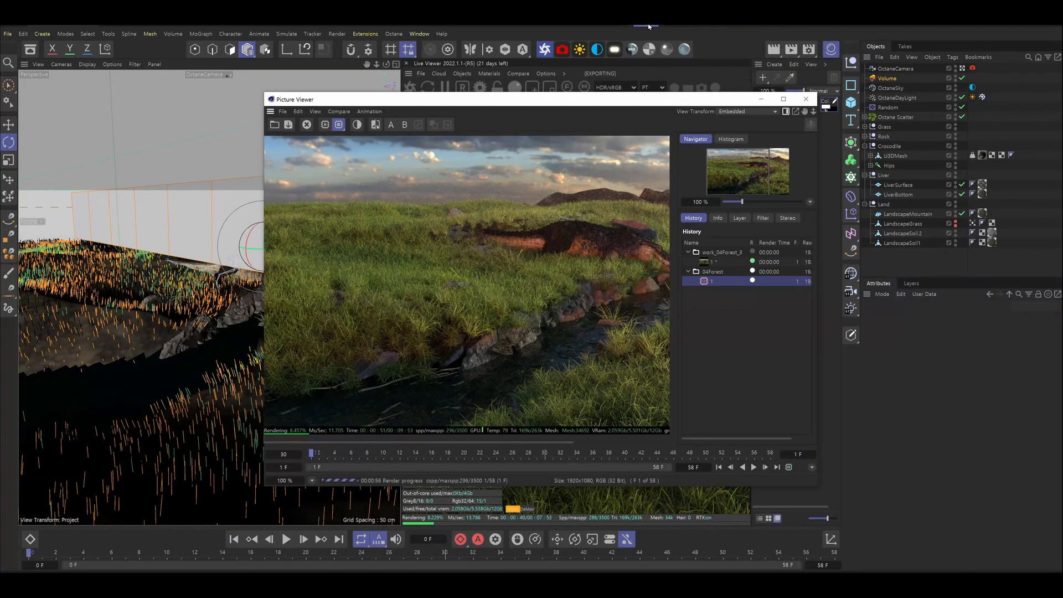